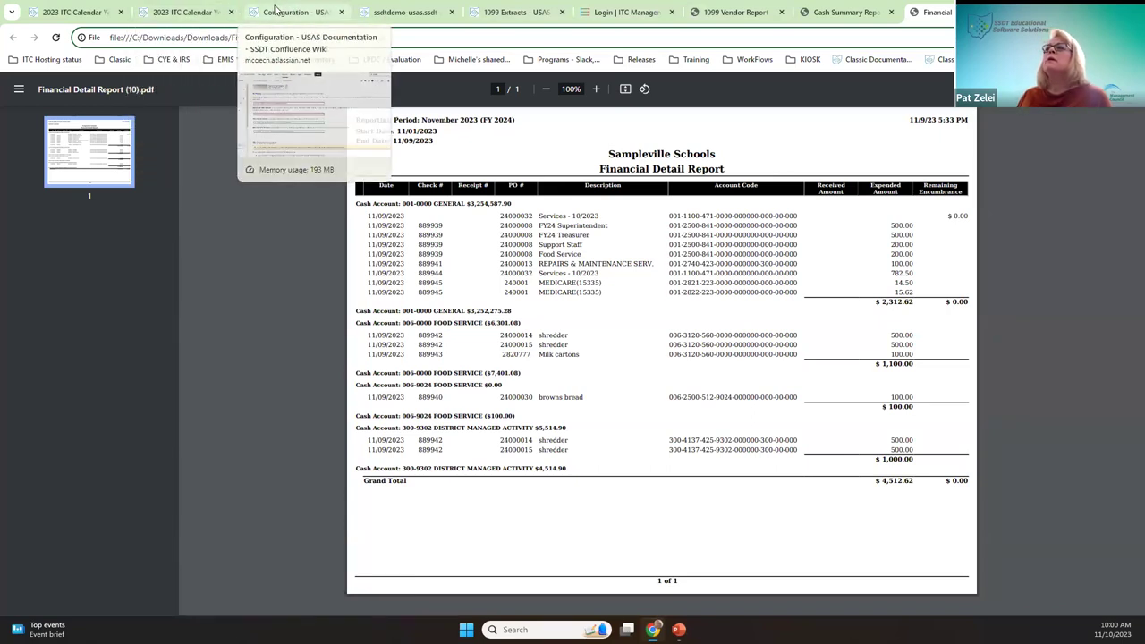
Step: Review the vendor tax ID configuration options in the USAS documentation, and switch to PowerPoint's slide 10 on verifying vendor information
click(276, 11)
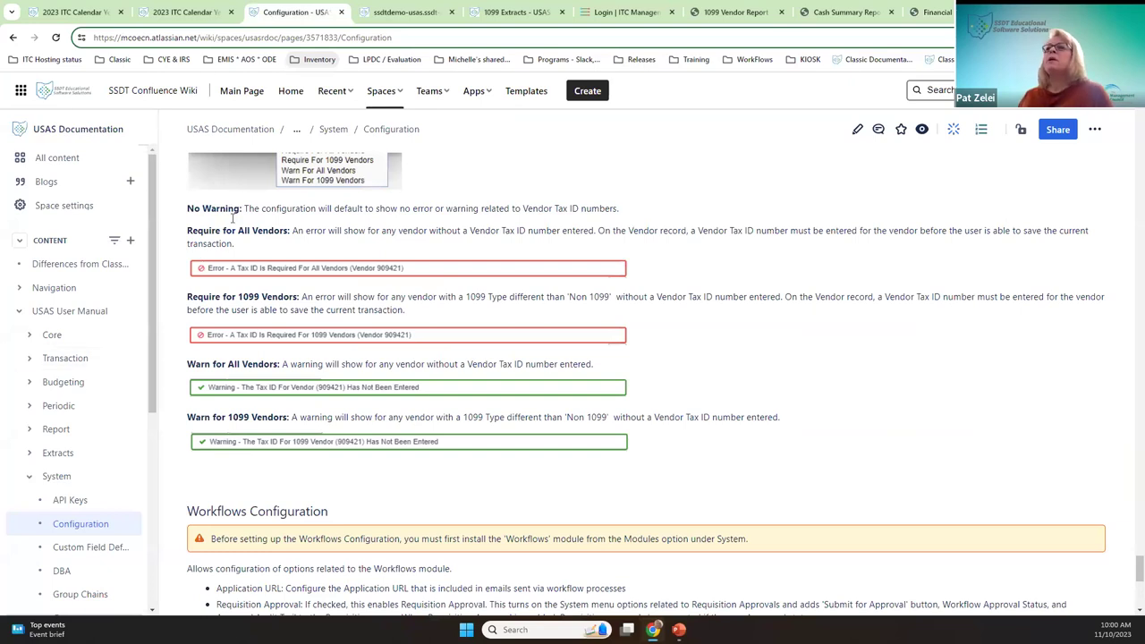
scroll(328, 218, up, 1)
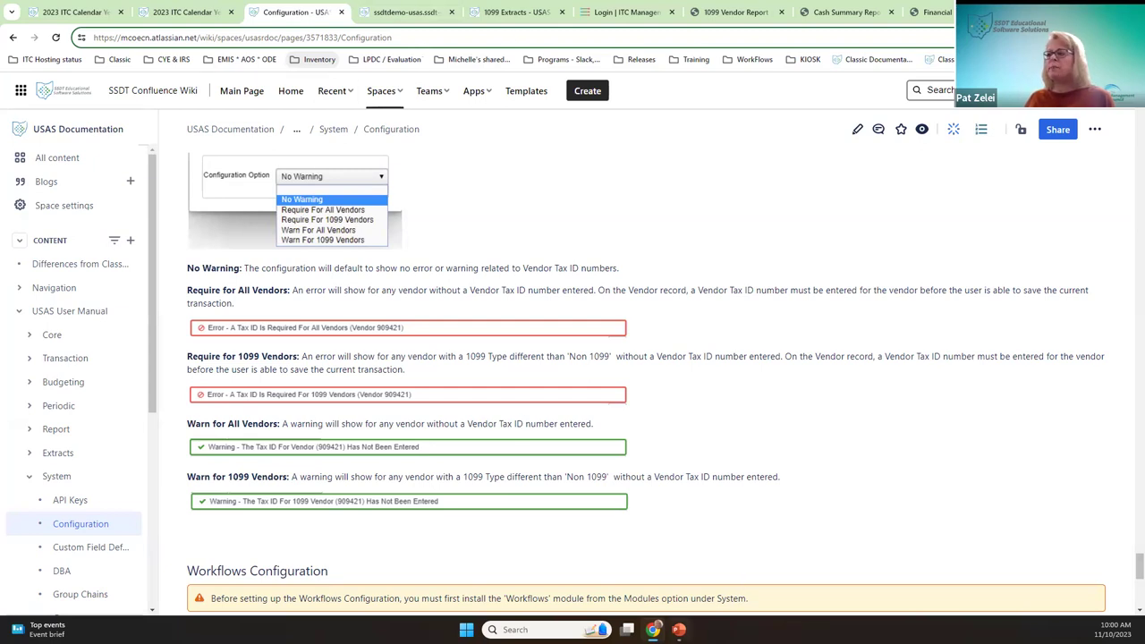
click(677, 628)
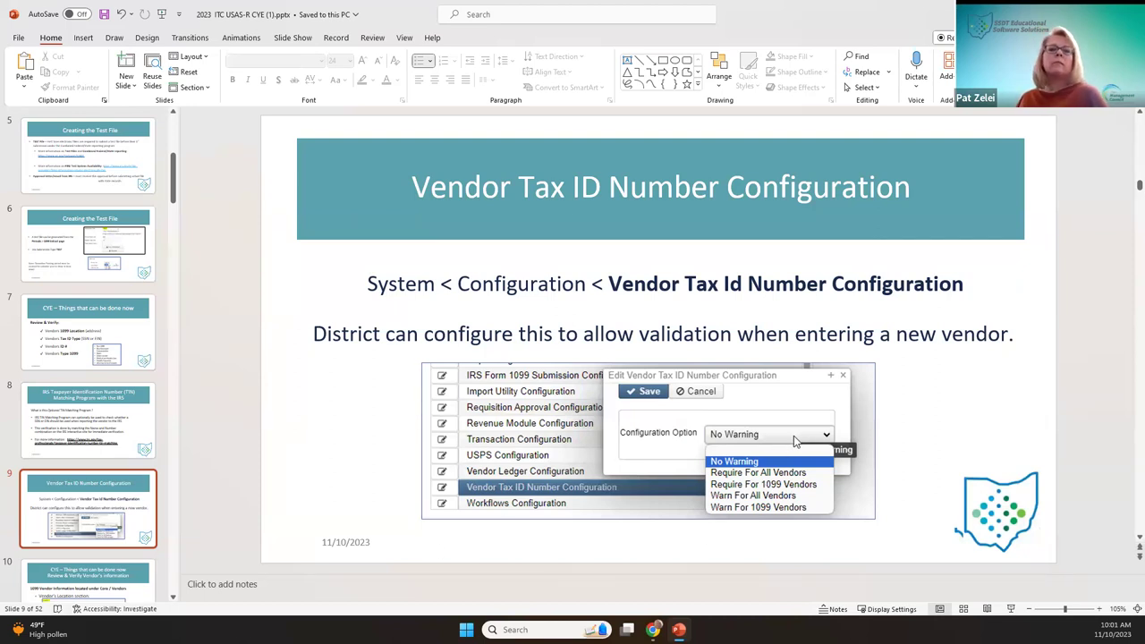
scroll(898, 299, down, 2)
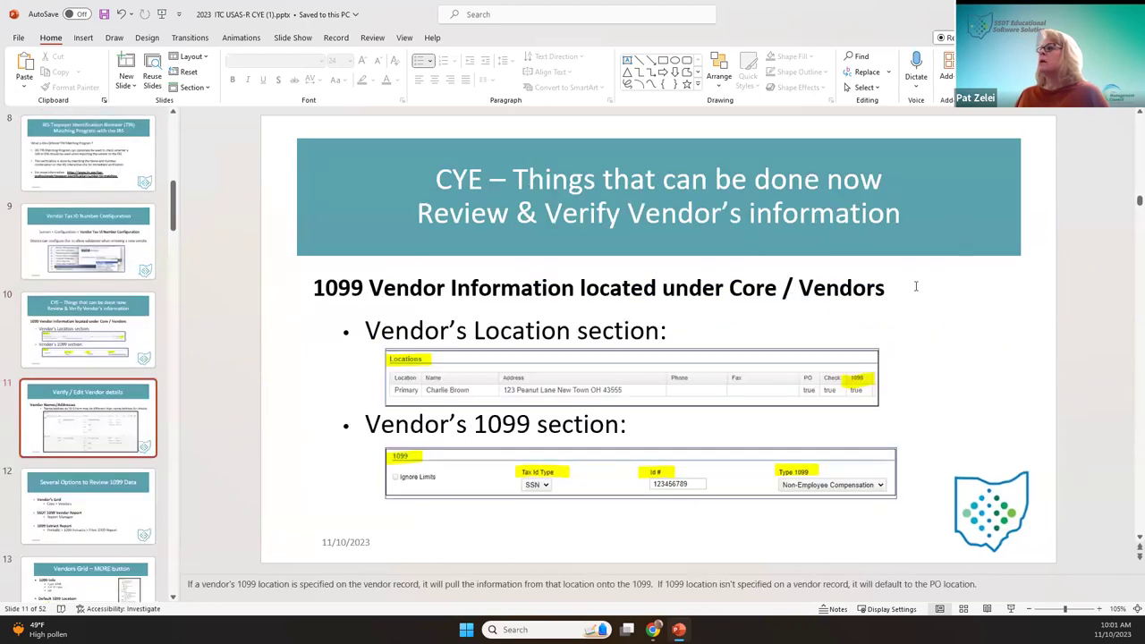
scroll(898, 298, up, 2)
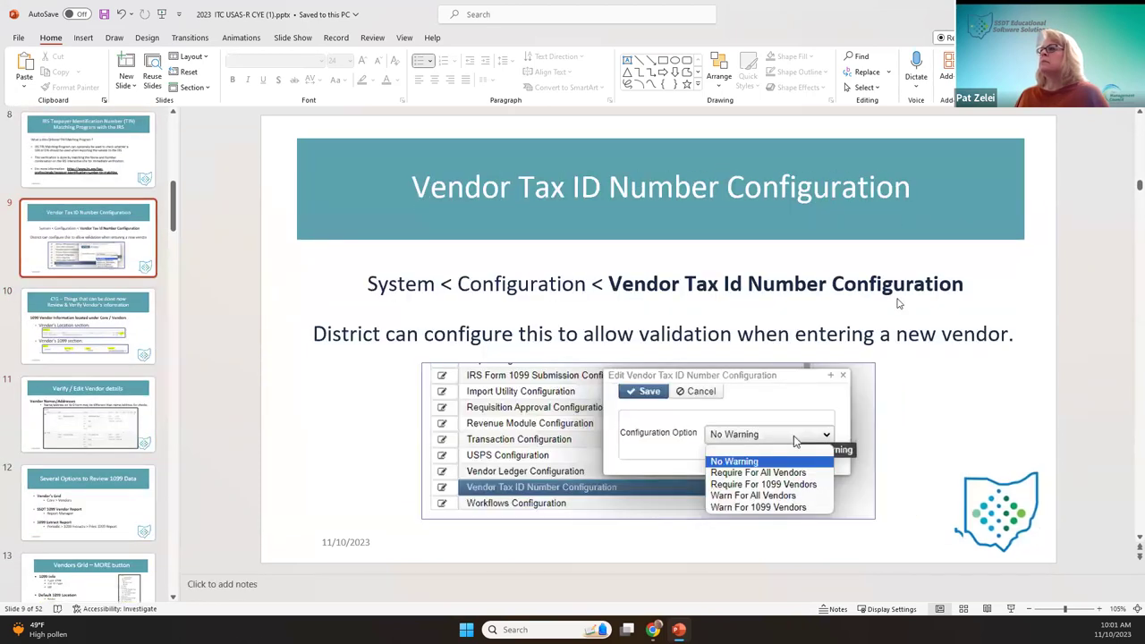
scroll(898, 303, down, 1)
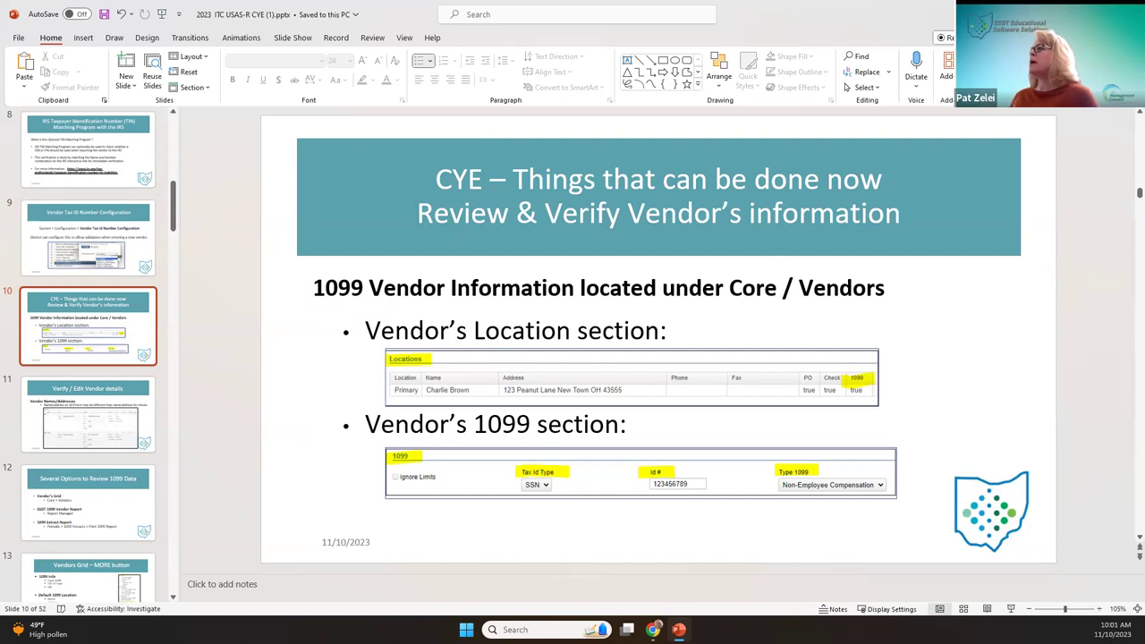
Step: Switch to Chrome, close the Configuration documentation page, and log in to the USAS demo with the prefilled admin credentials
key(alt+Tab)
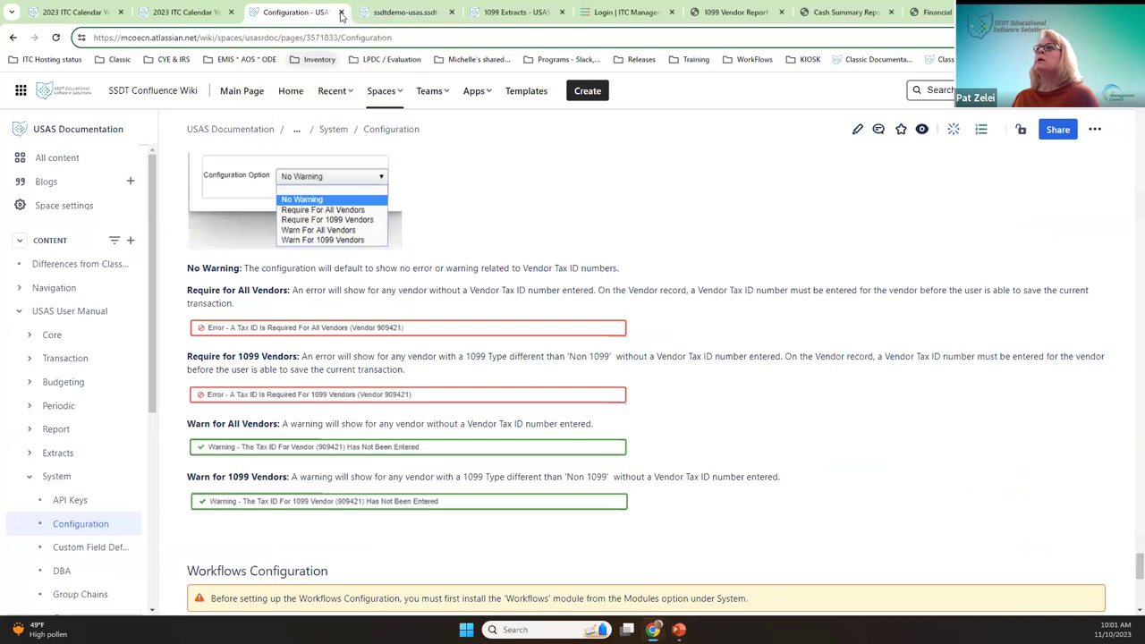
middle_click(286, 24)
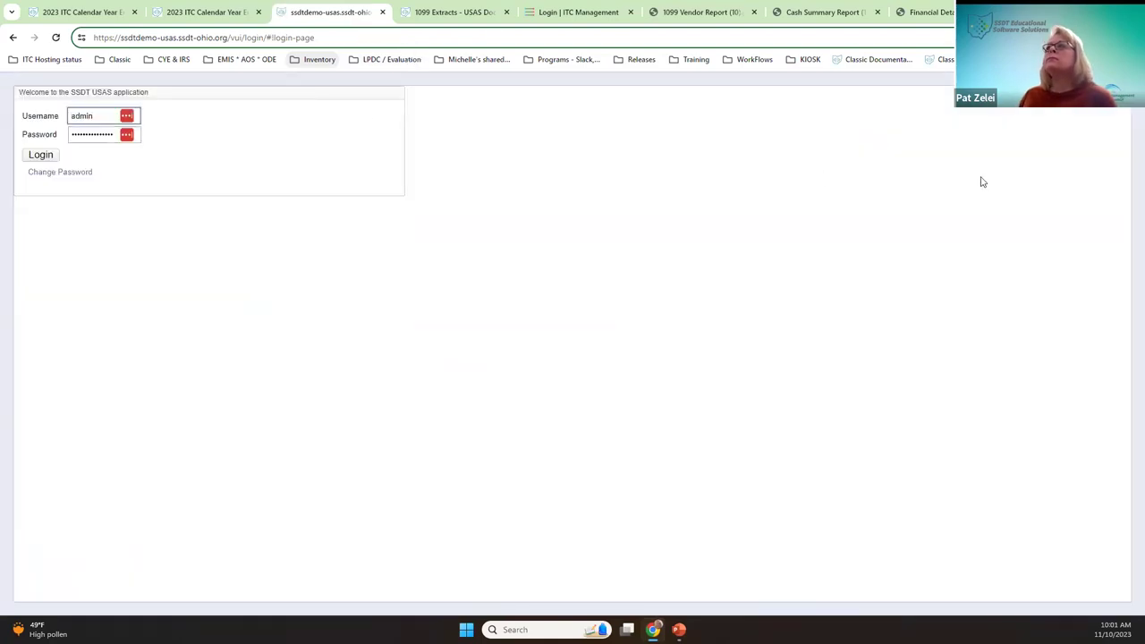
click(52, 158)
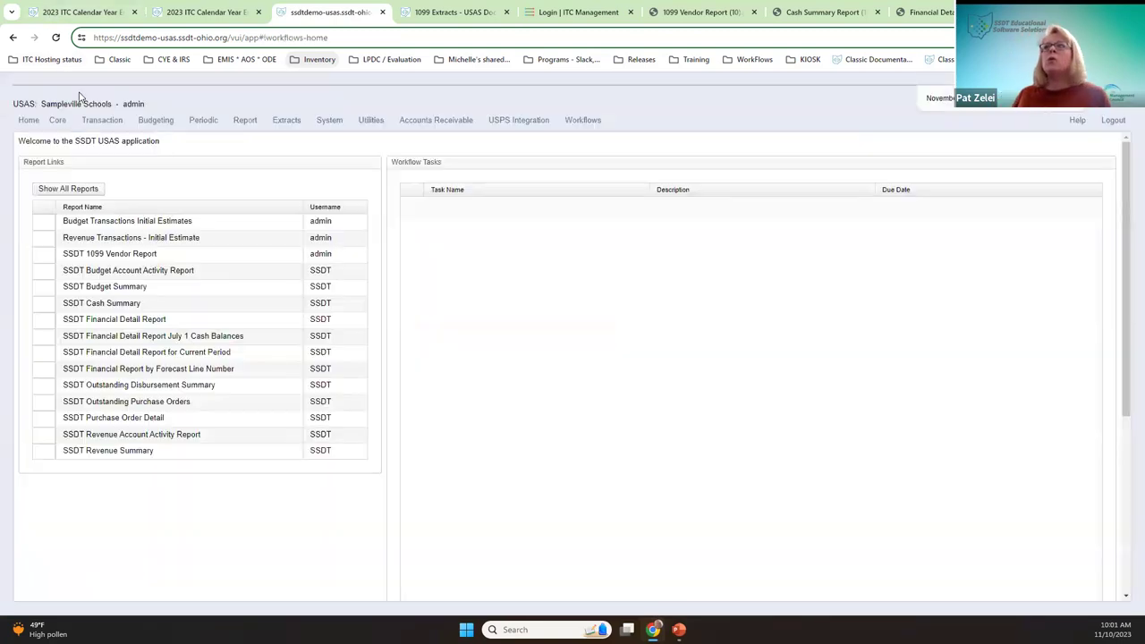
Step: Open the Core vendors grid and filter the Vendor # column by =254
click(53, 121)
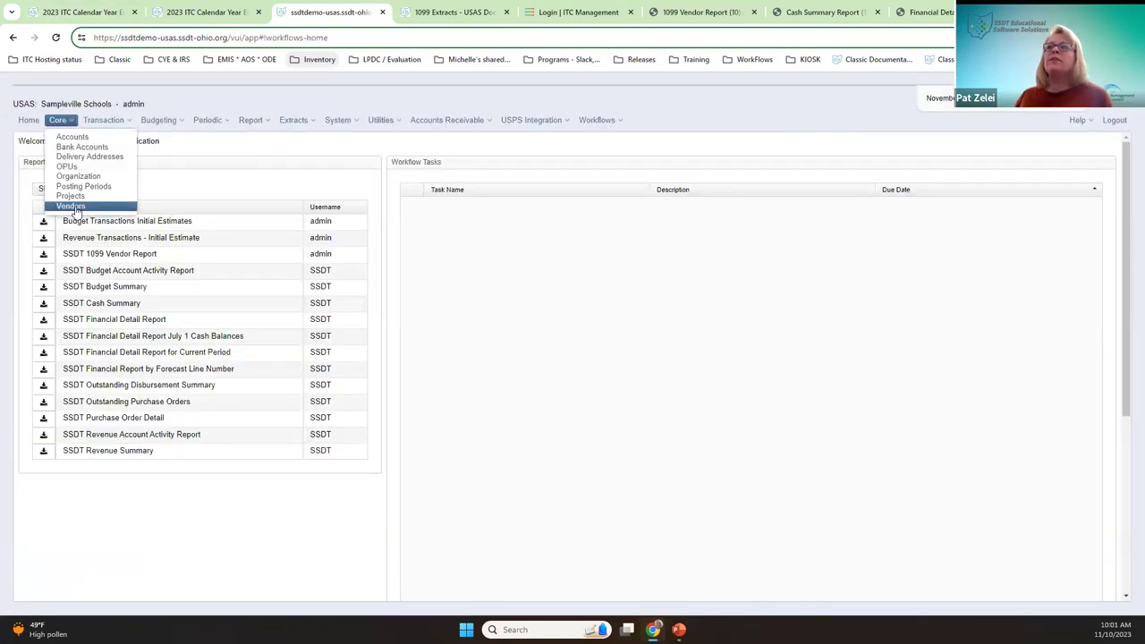
click(76, 205)
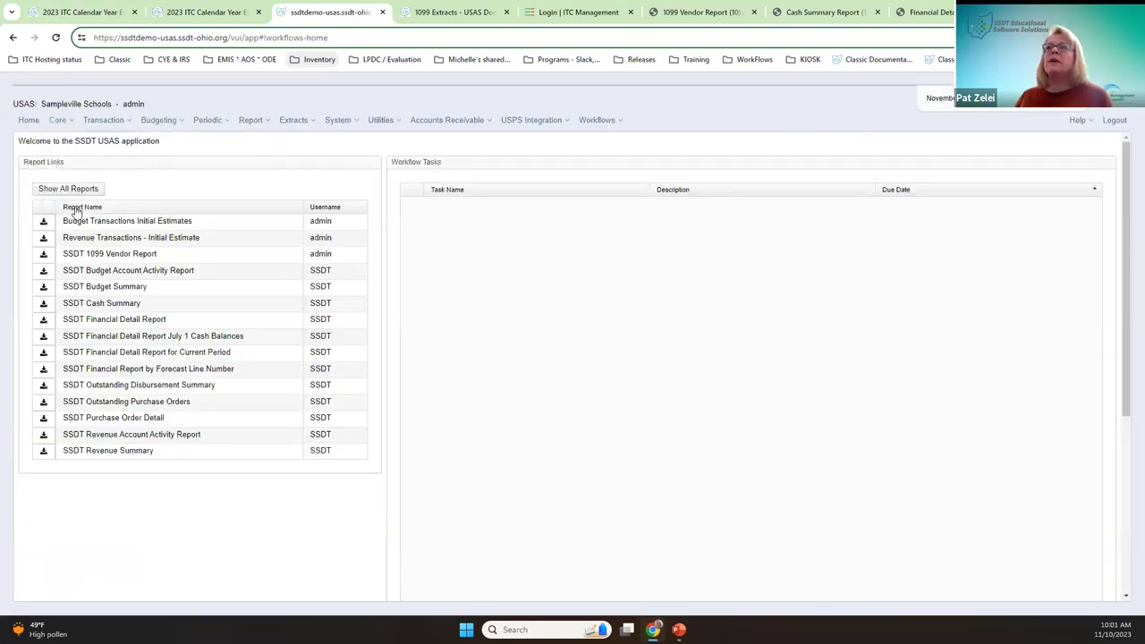
click(146, 203)
text(=254)
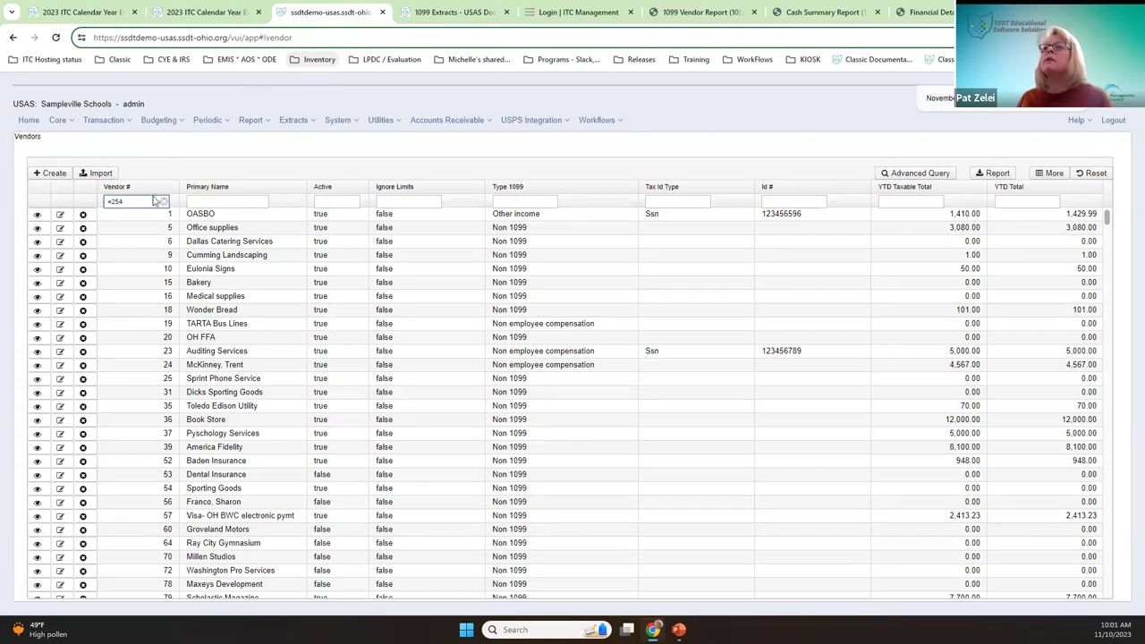
key(Return)
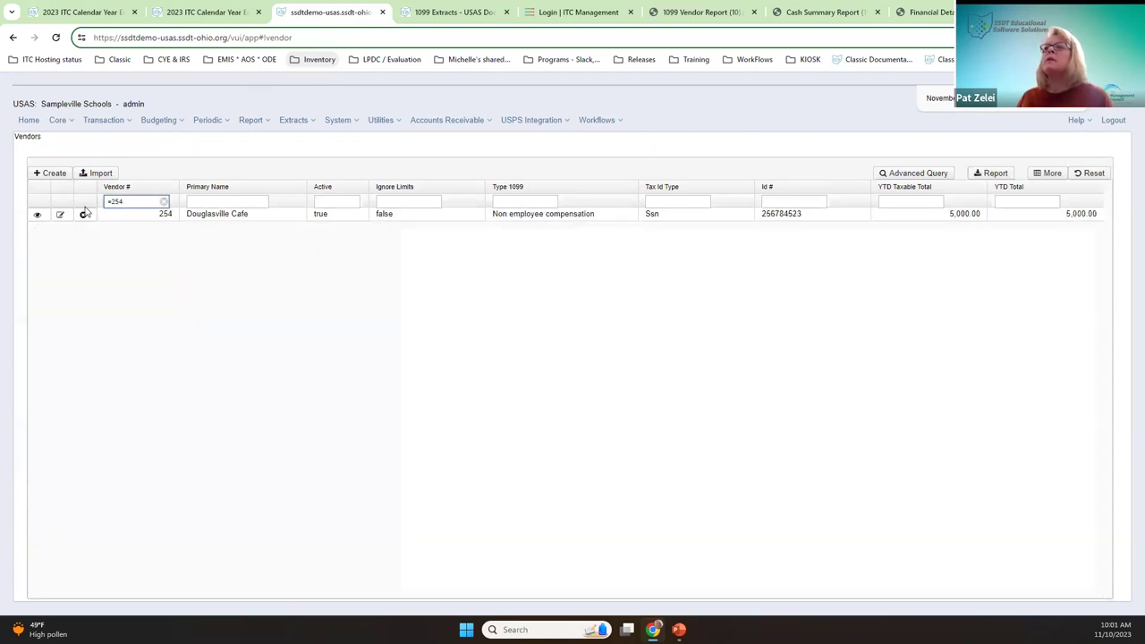
Step: Open vendor 254 for editing and check its 1099 settings, switching Ignore Limits on and back off and viewing the Tax Id Type choices
click(60, 214)
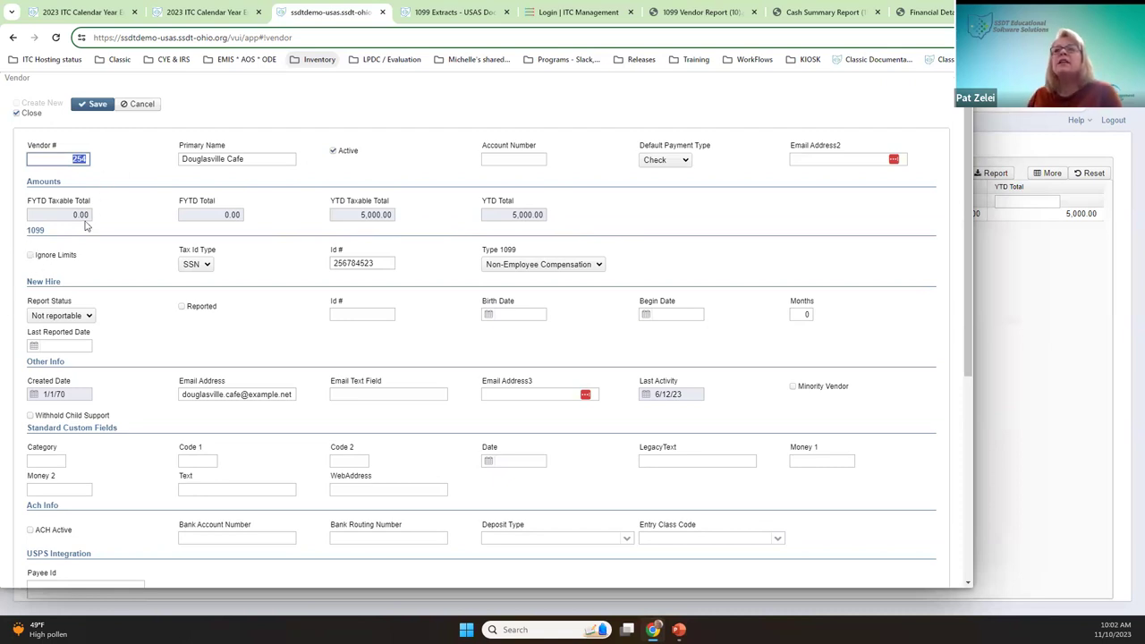
click(41, 261)
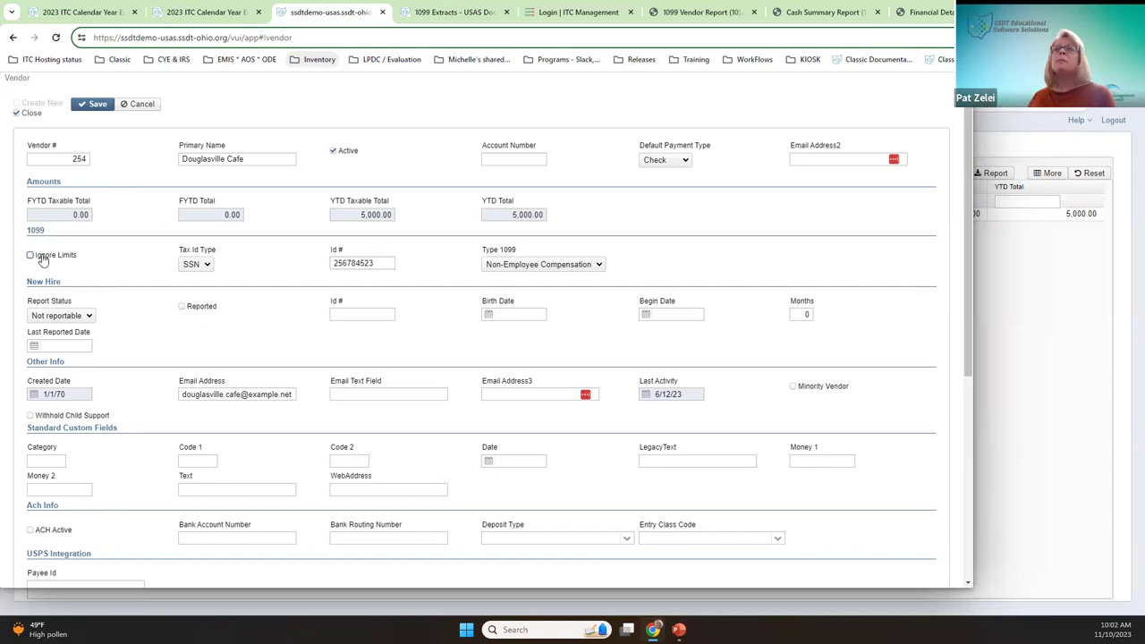
click(43, 259)
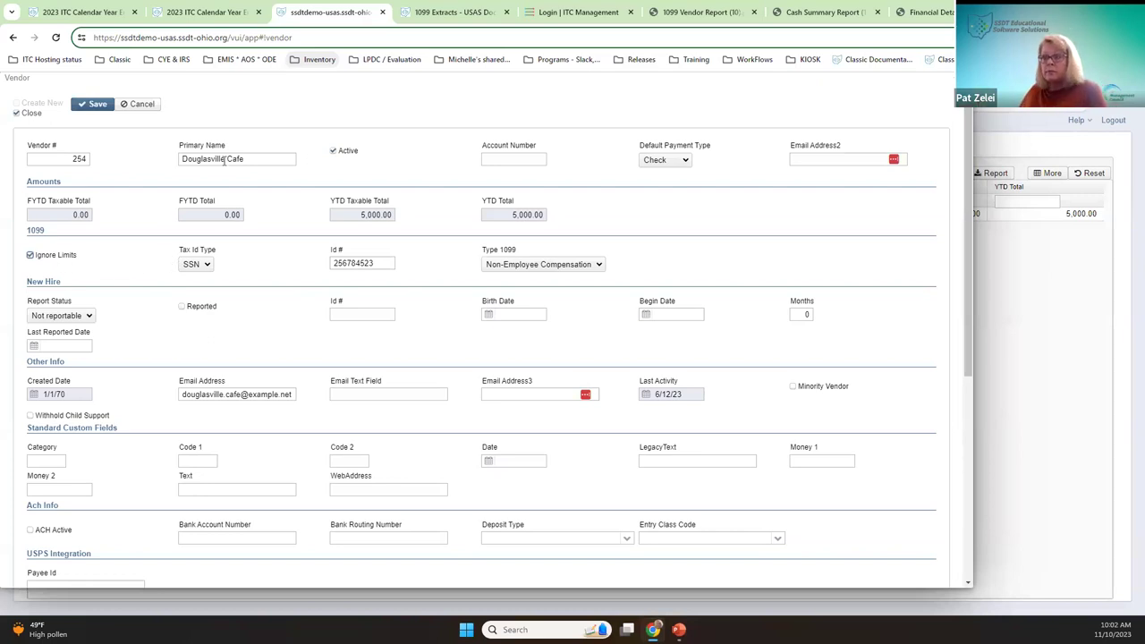
click(61, 257)
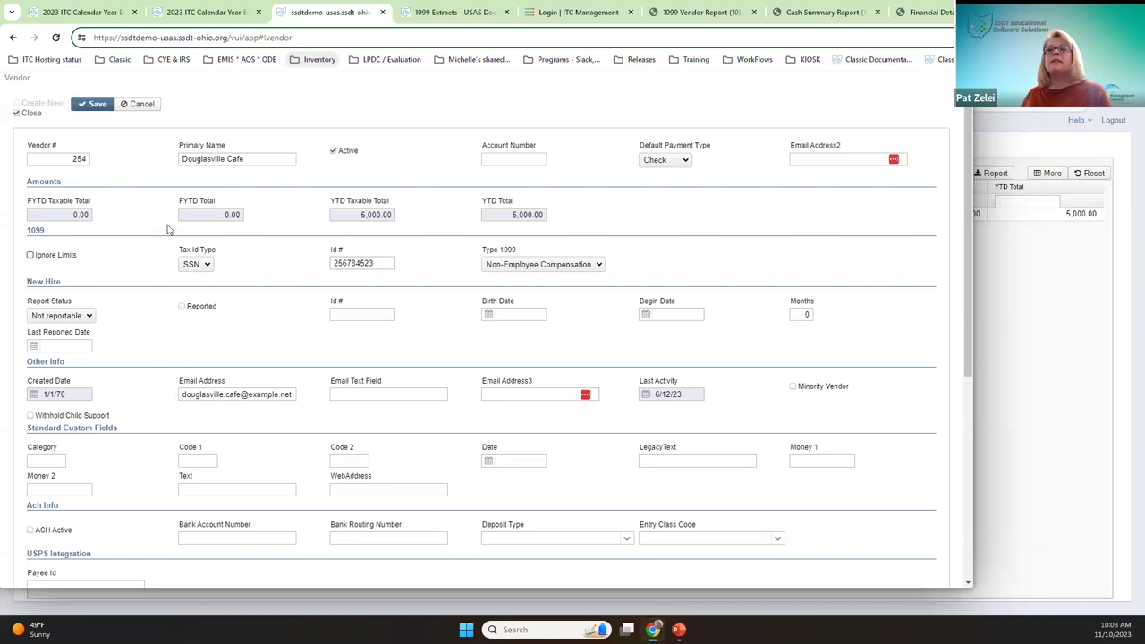
click(207, 265)
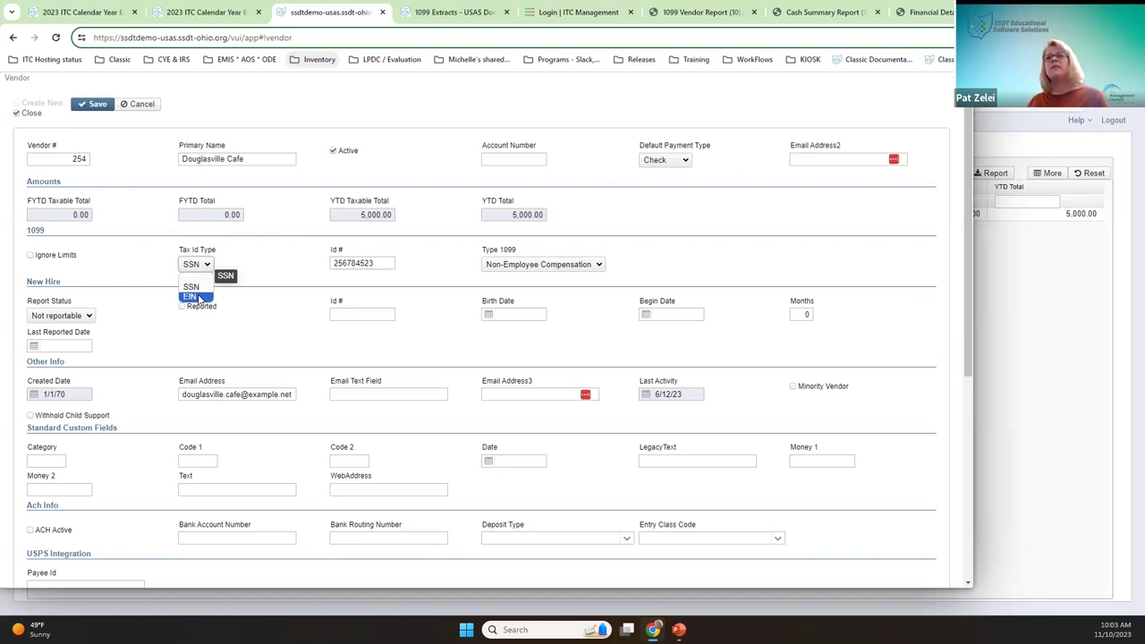
click(384, 259)
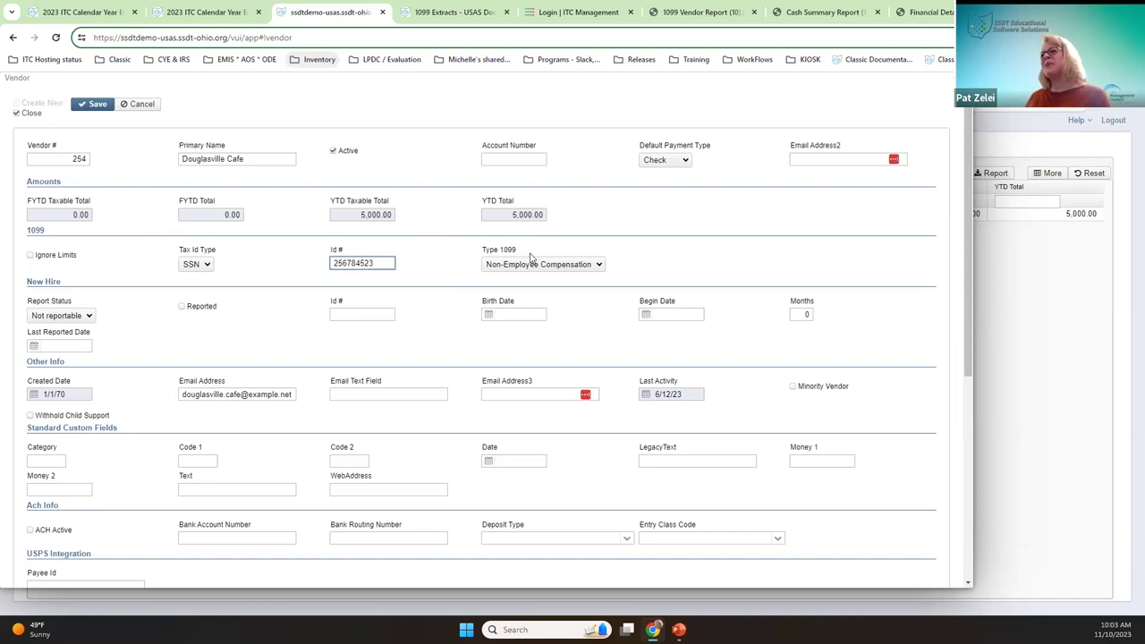
click(599, 264)
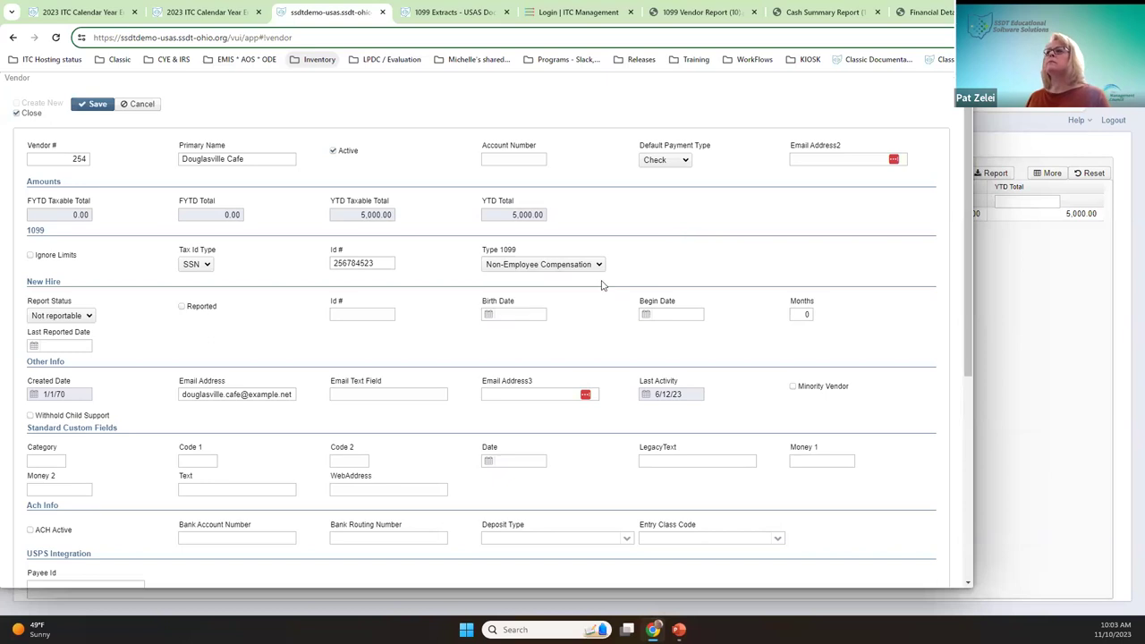
Step: Examine the vendor's 1099 and Primary locations, including their names, addresses and PO, Check and 1099 flags, alongside the 1099 settings
scroll(333, 318, down, 1)
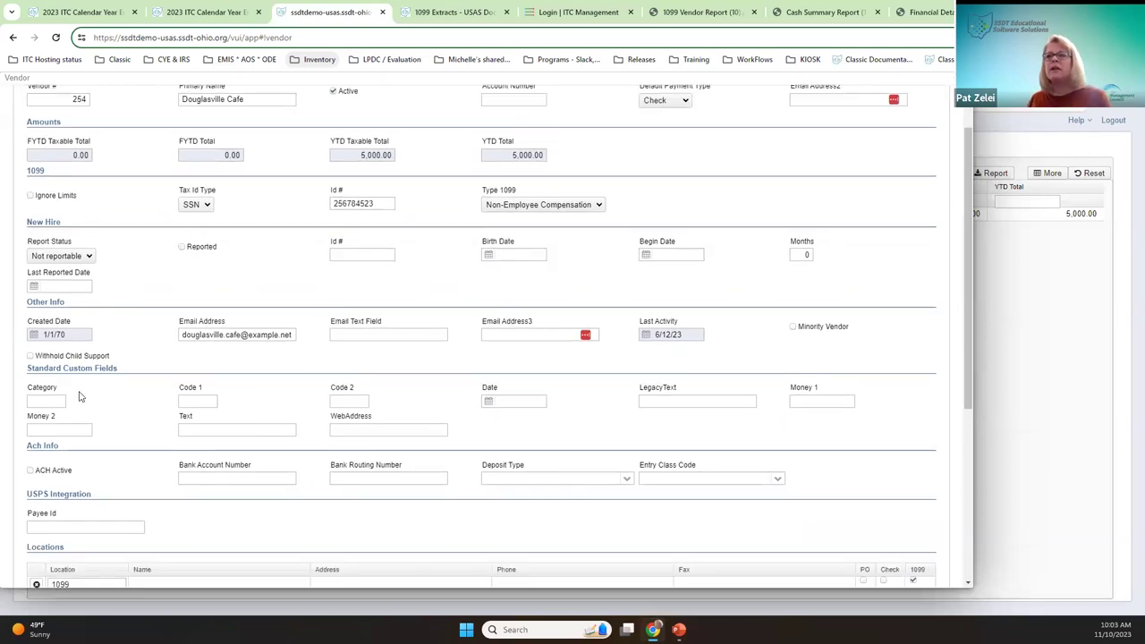
scroll(80, 398, down, 3)
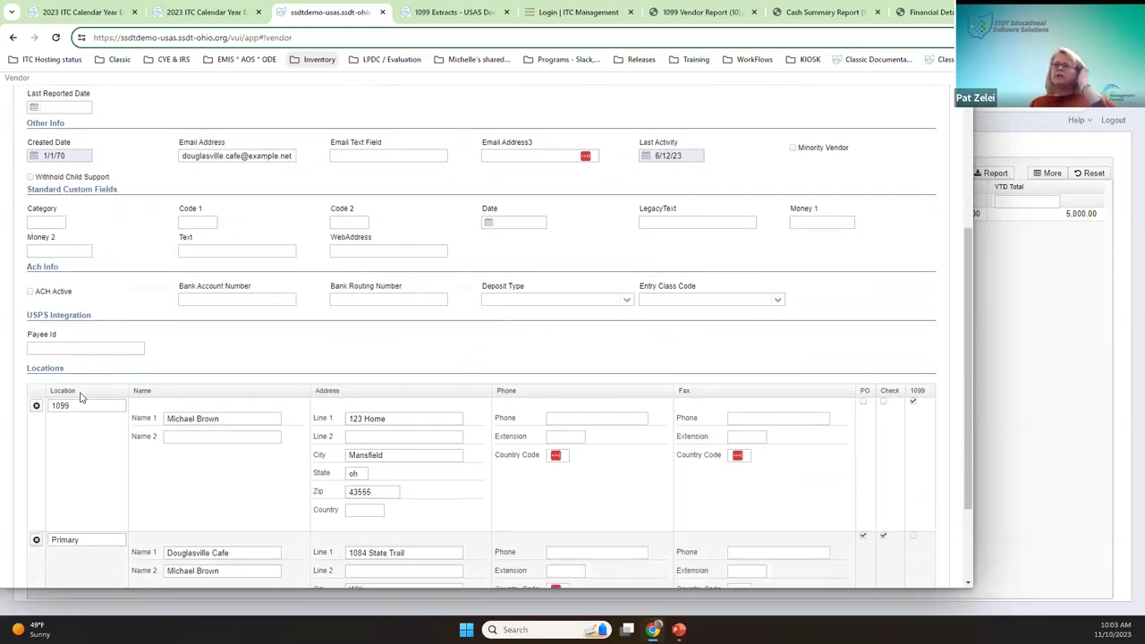
scroll(134, 413, down, 2)
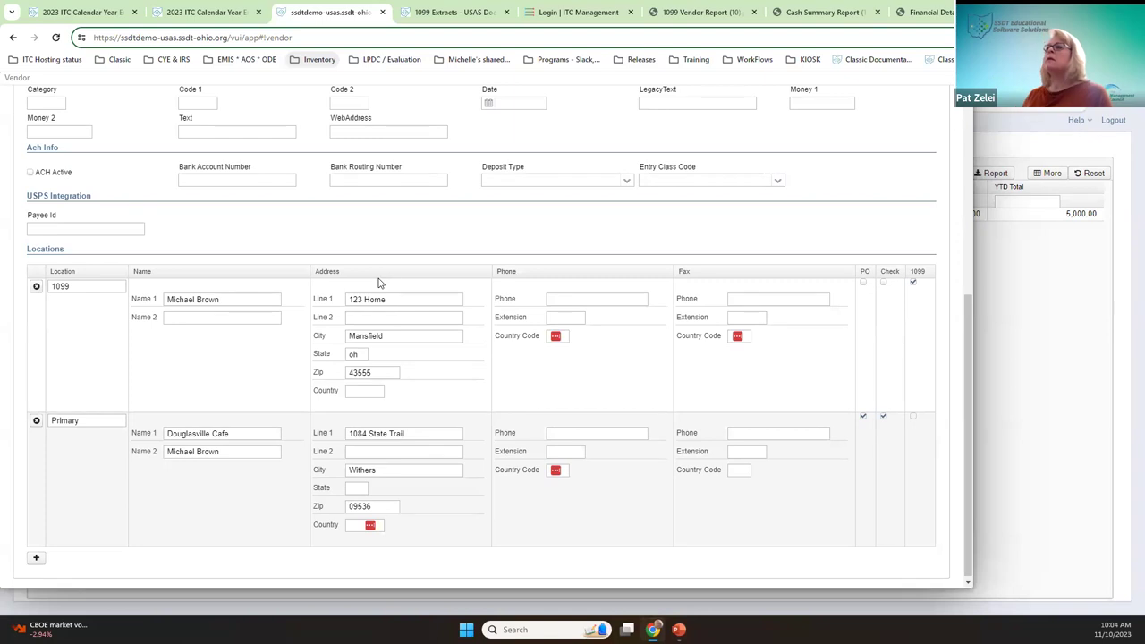
scroll(477, 185, up, 5)
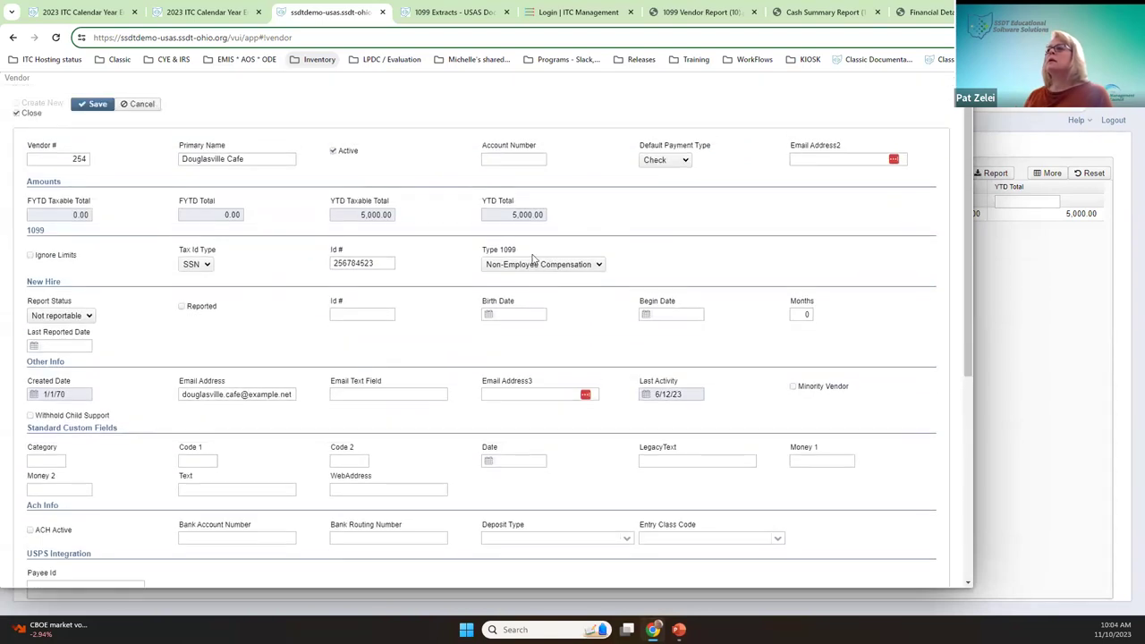
scroll(501, 286, down, 5)
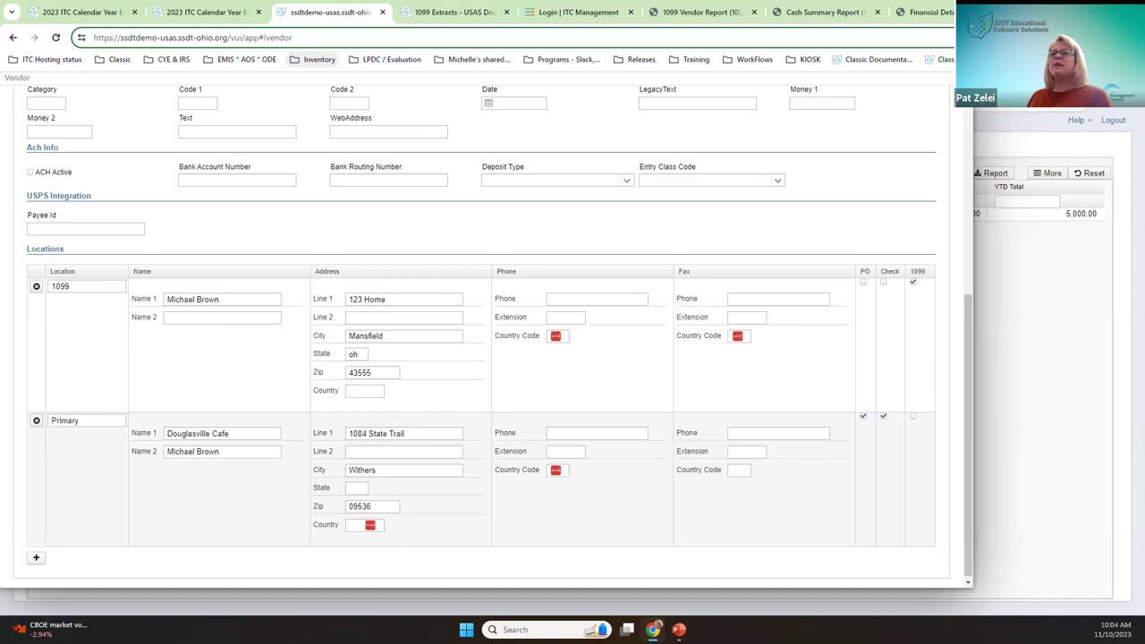
scroll(742, 386, up, 3)
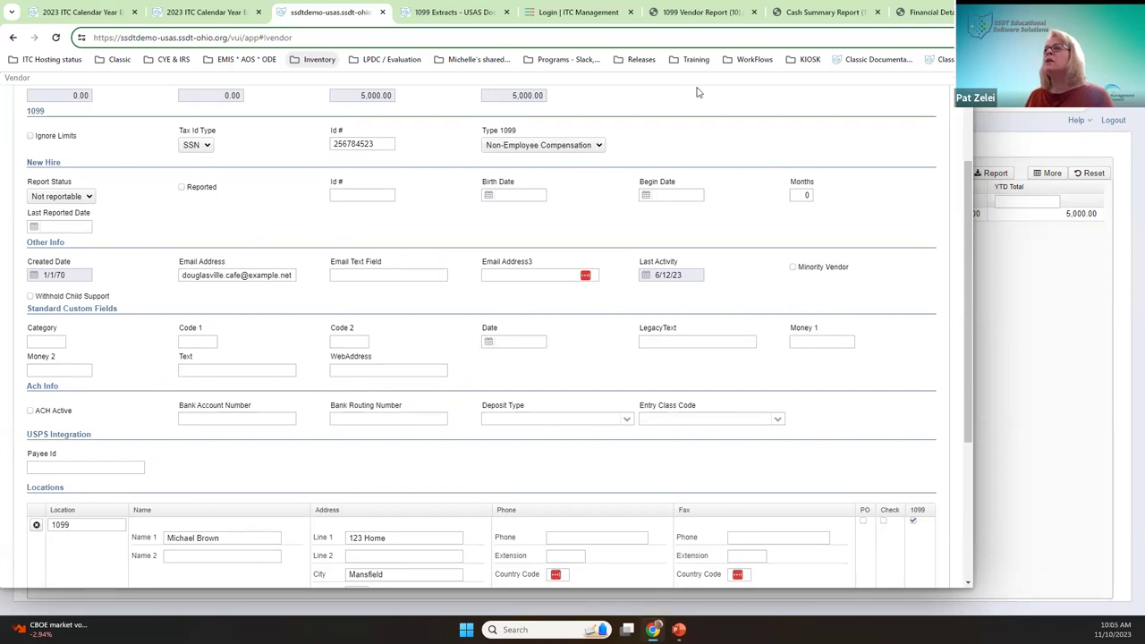
Step: Switch to PowerPoint and advance to slide 12, "Several Options to Review 1099 Data"
mouse_move(680, 628)
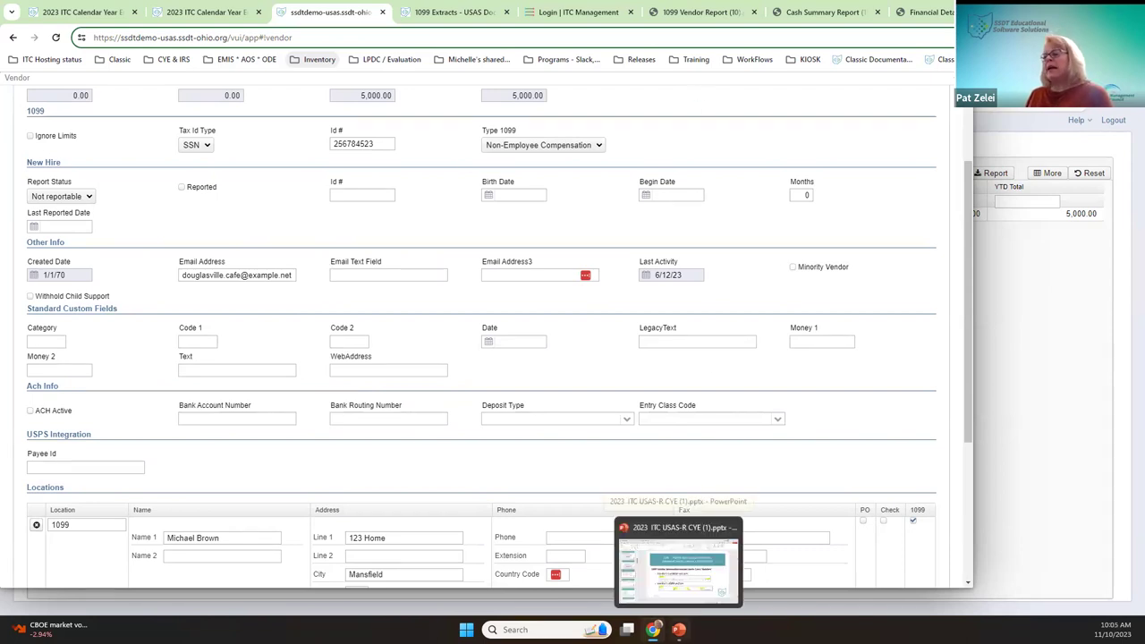
click(677, 562)
scroll(616, 429, down, 1)
scroll(617, 430, down, 1)
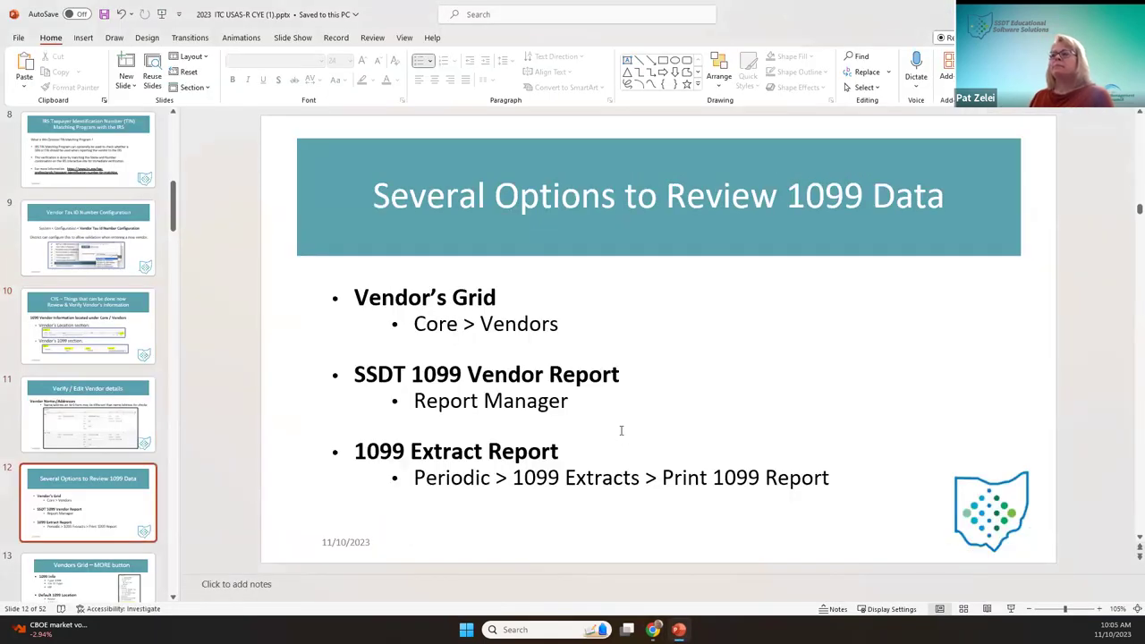
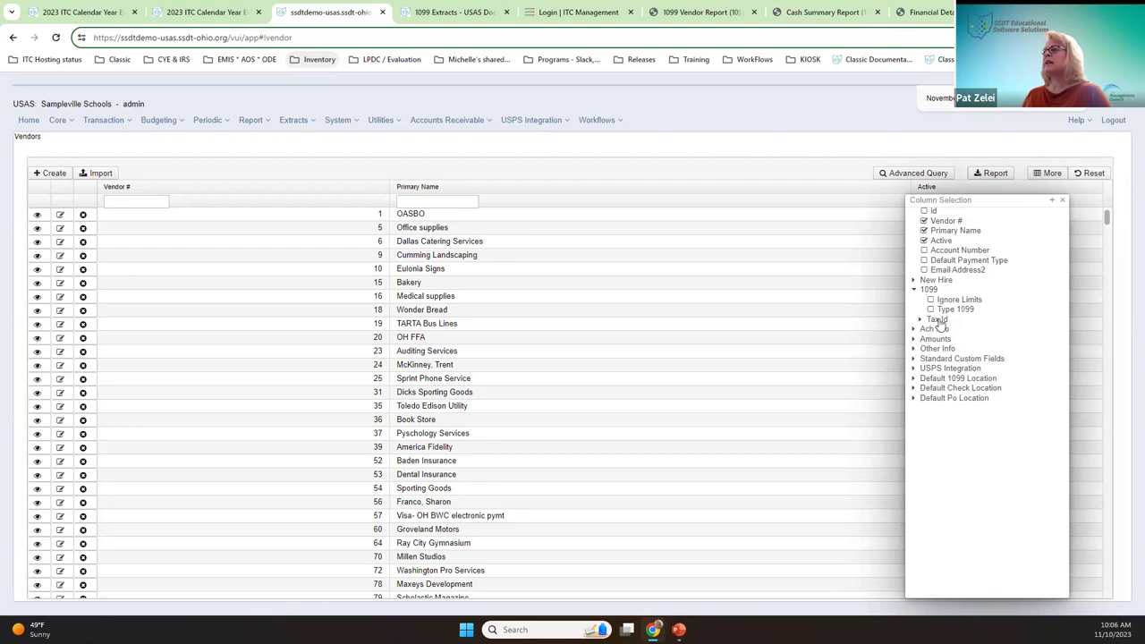
Step: Select the Ignore Limits, Type 1099, Tax Id Type and Id # columns for the vendors grid
click(971, 301)
click(955, 309)
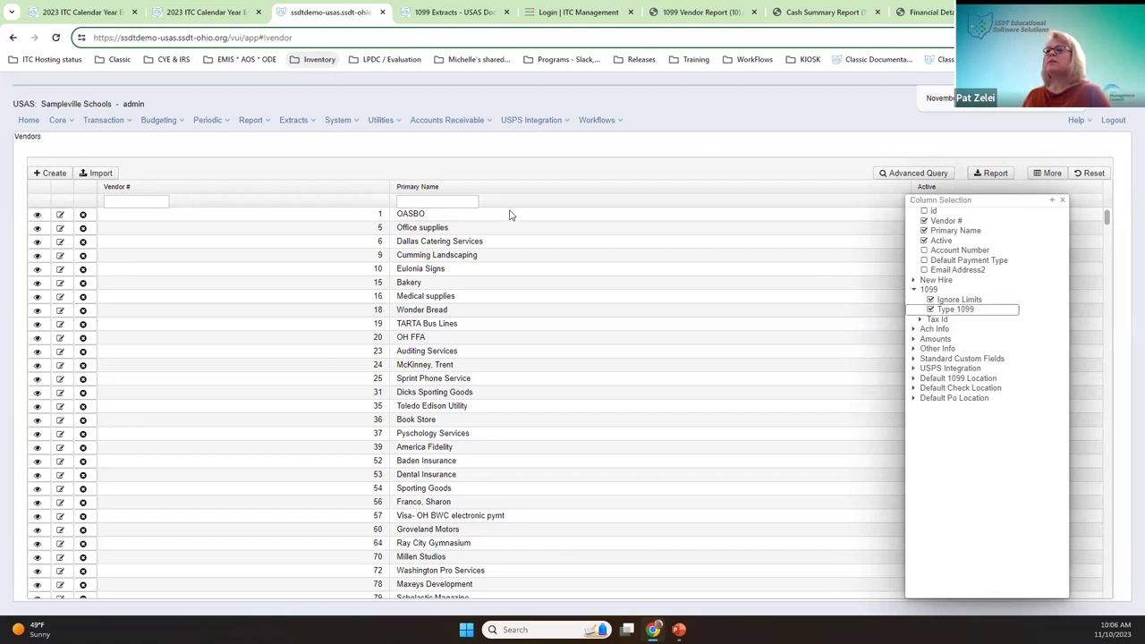
click(920, 319)
click(936, 329)
click(937, 339)
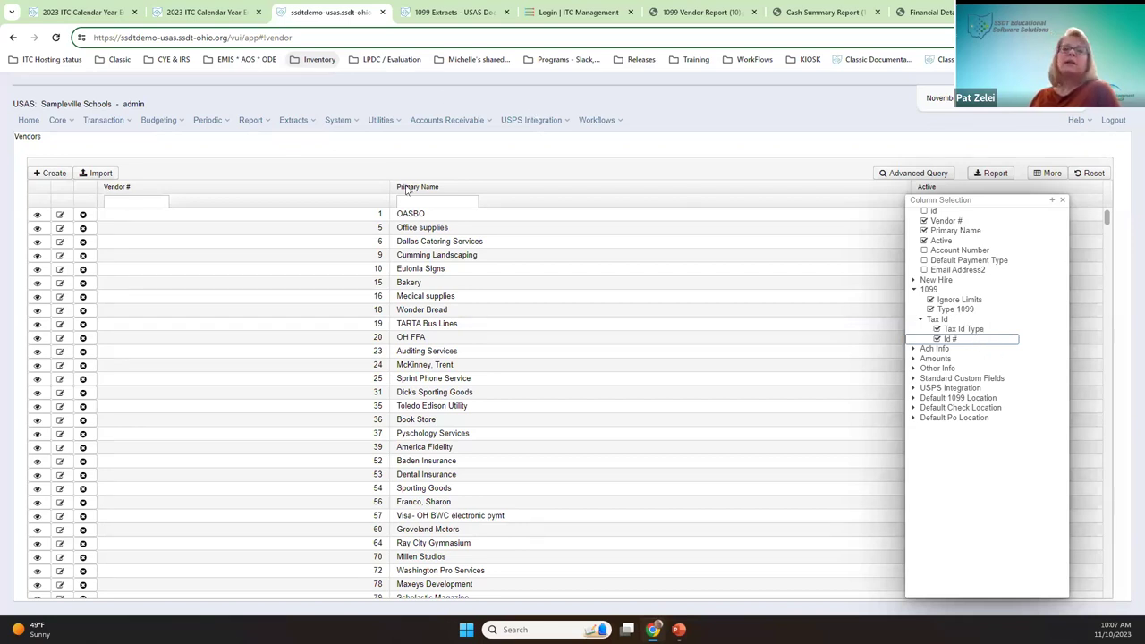
Step: Expand the Default 1099 Location columns with their Address and Name groups, and close the column selection
click(914, 398)
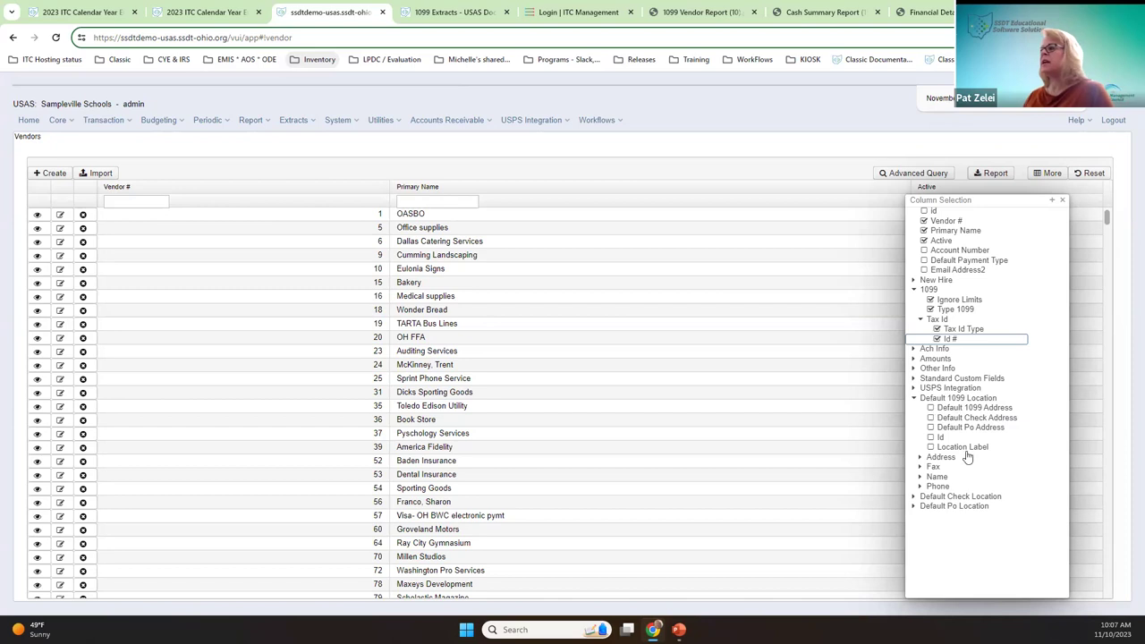
click(921, 457)
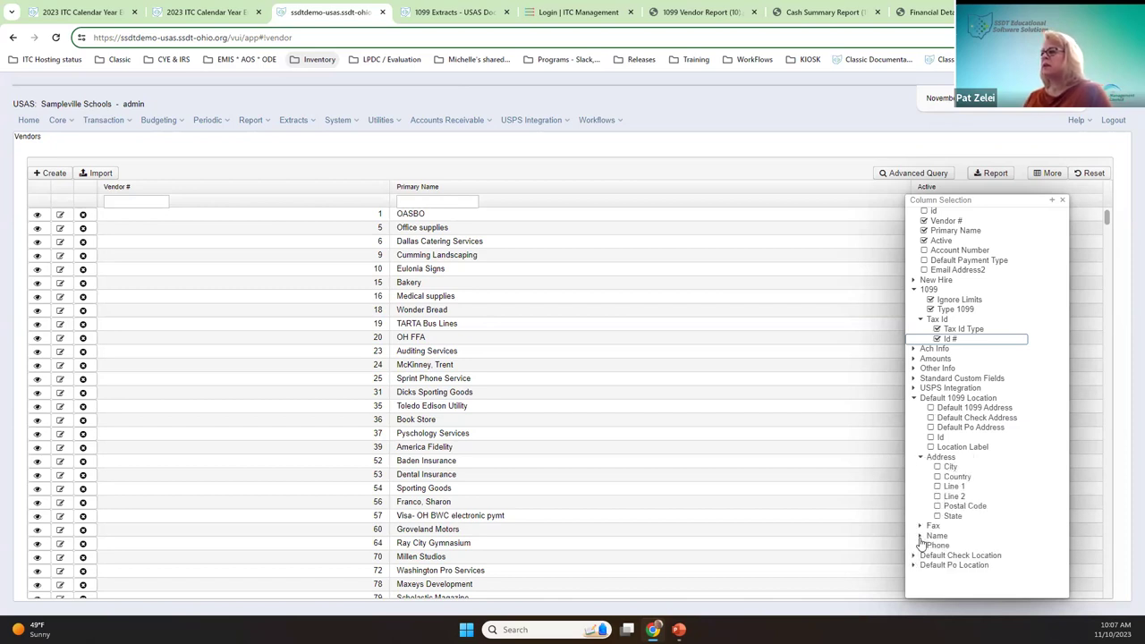
click(919, 536)
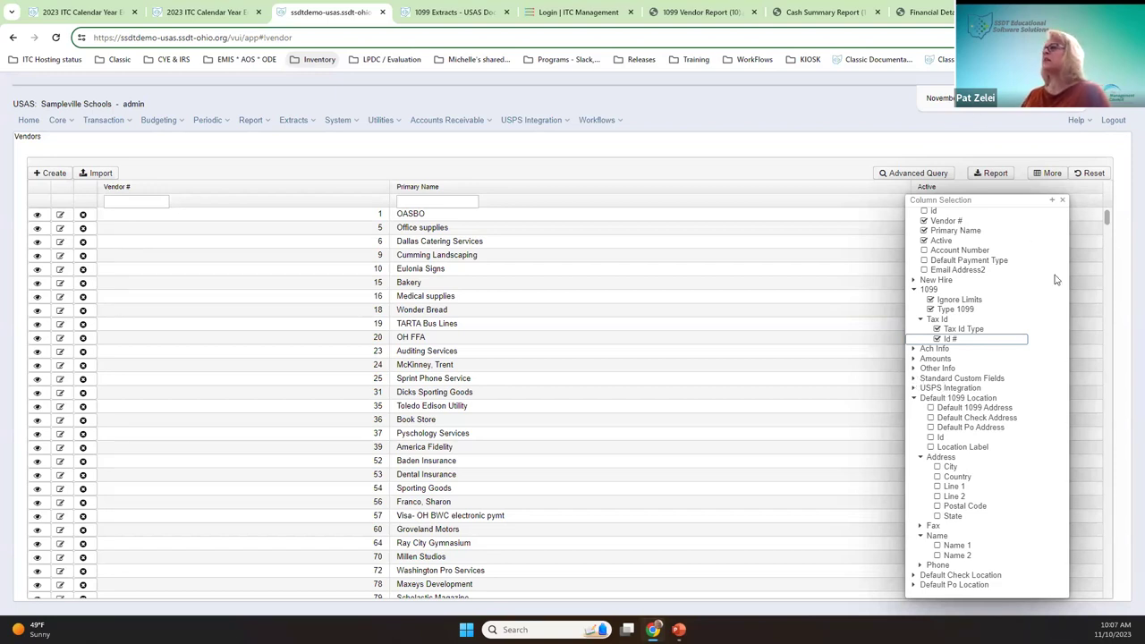
click(1062, 200)
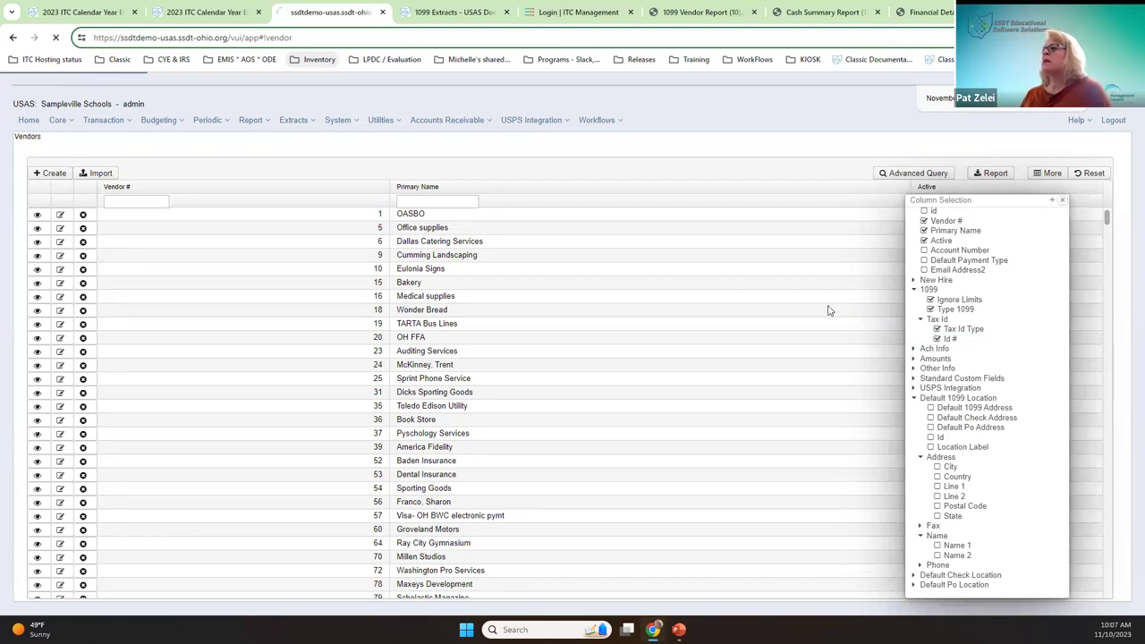
Step: Filter the vendors grid on Type 1099 for "non empl" and "non 1099" in turn, and clear the filter
click(1062, 200)
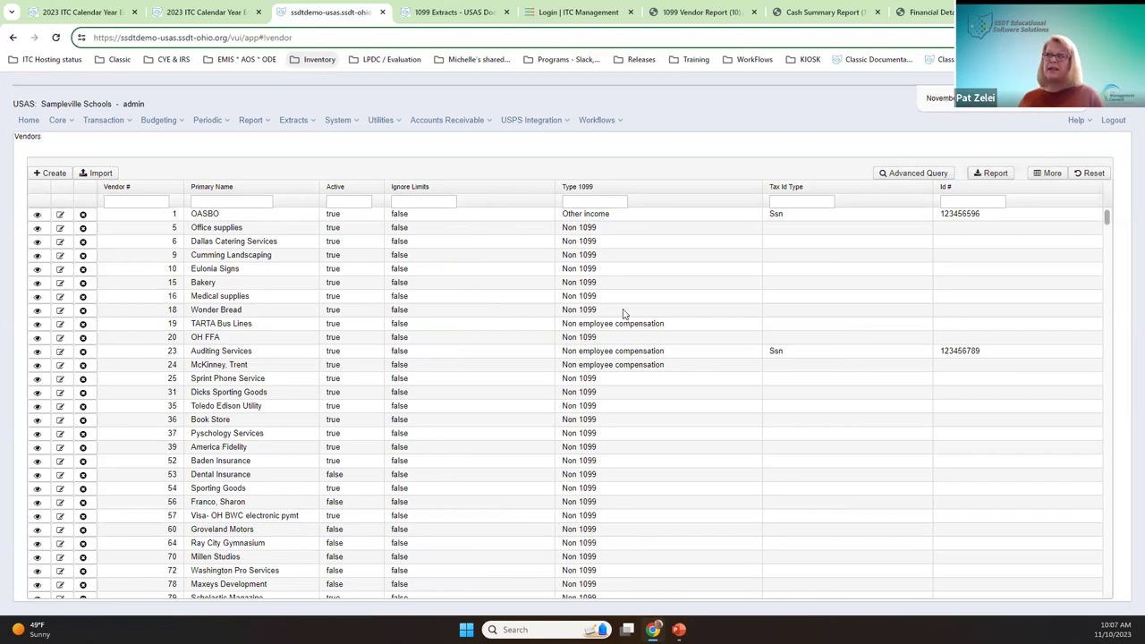
click(592, 200)
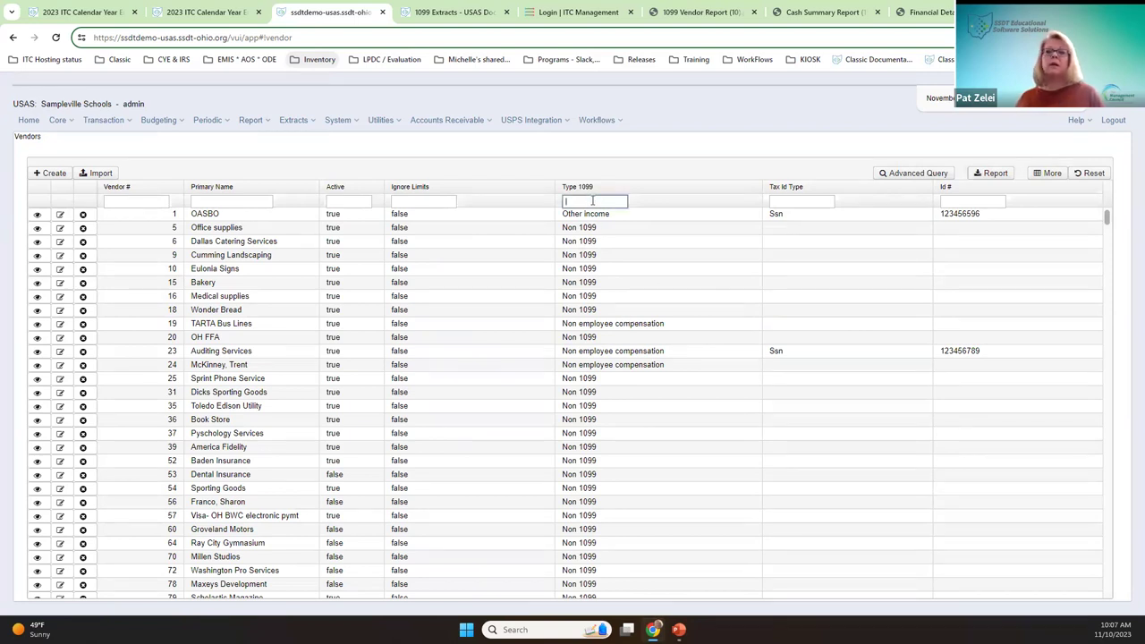
text(non)
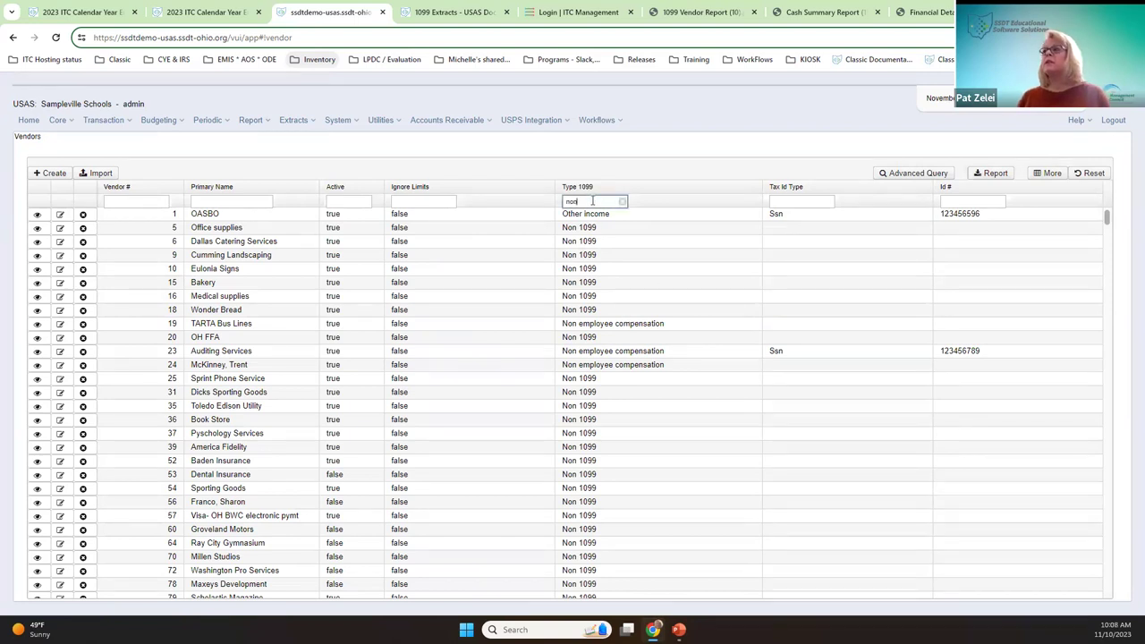
text( empl)
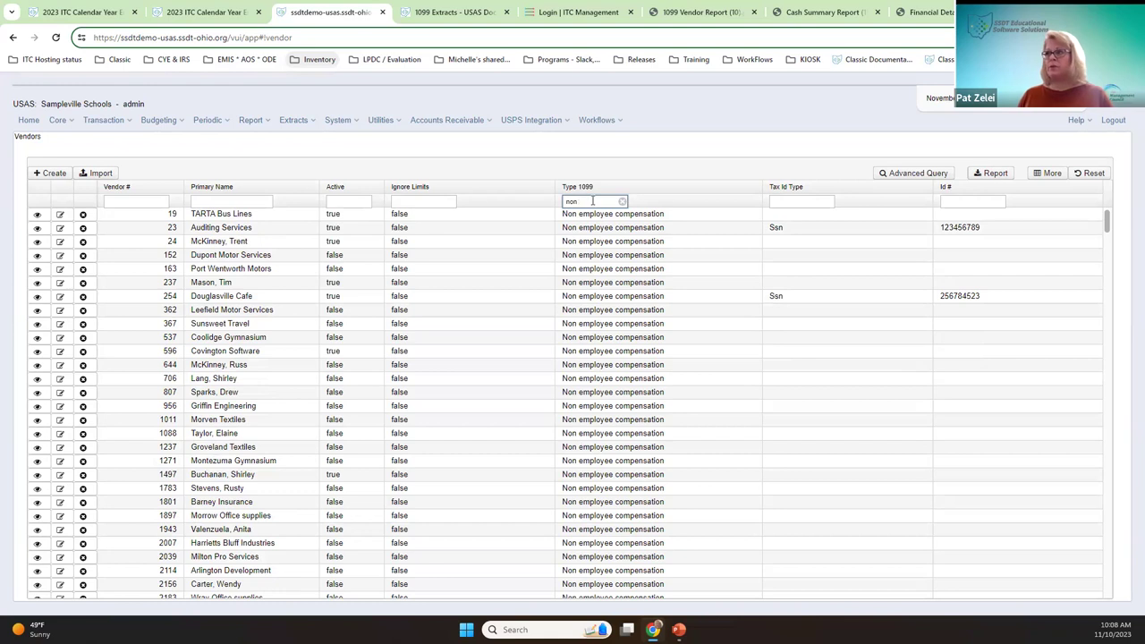
text( 1099)
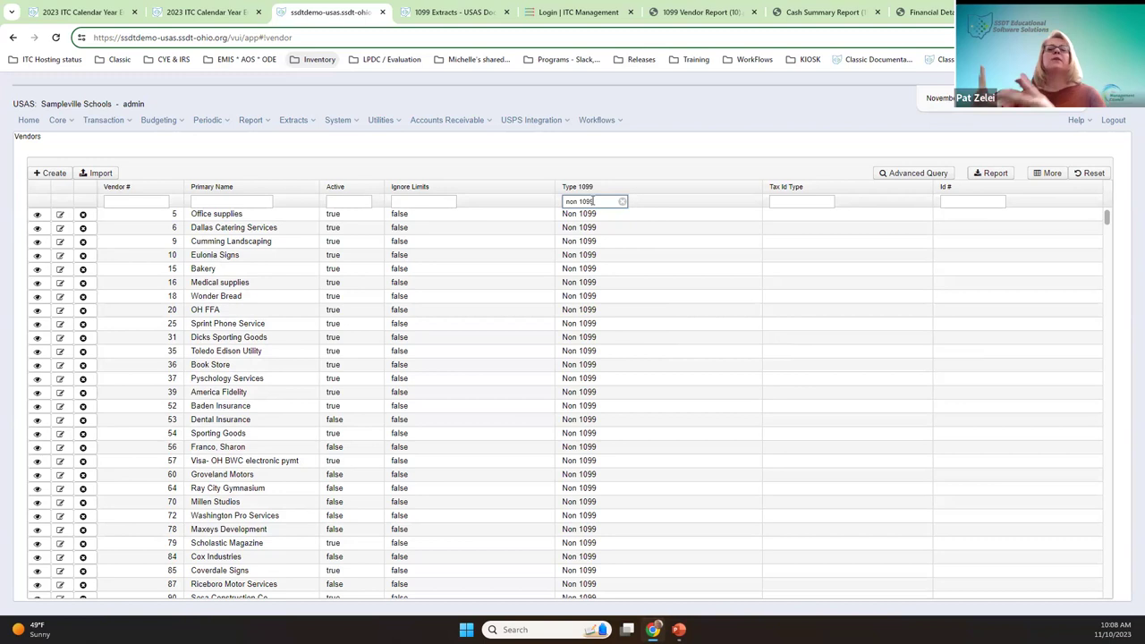
click(621, 202)
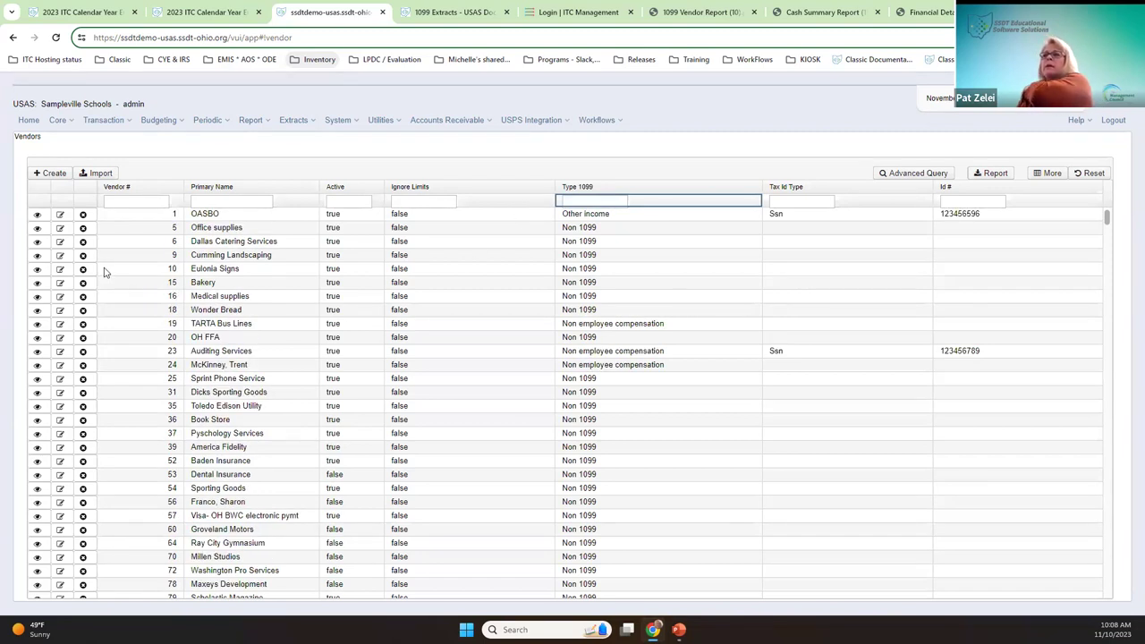
Step: Filter the Active column with "t" and move the Type 1099 column ahead of Ignore Limits
click(351, 201)
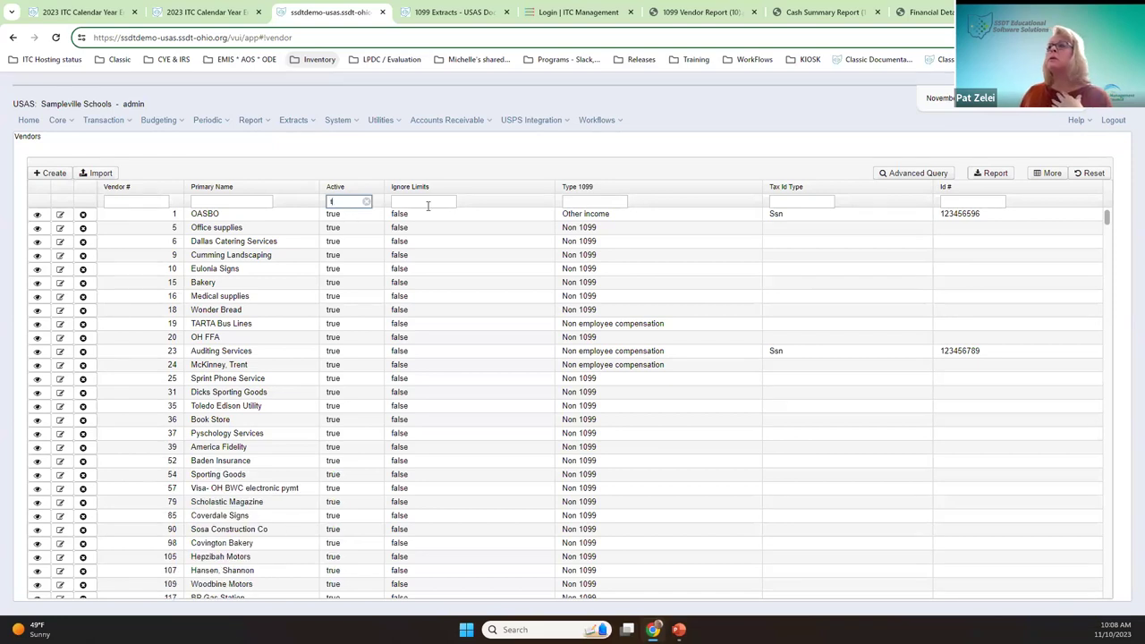
drag(451, 191, 761, 203)
drag(689, 267, 686, 235)
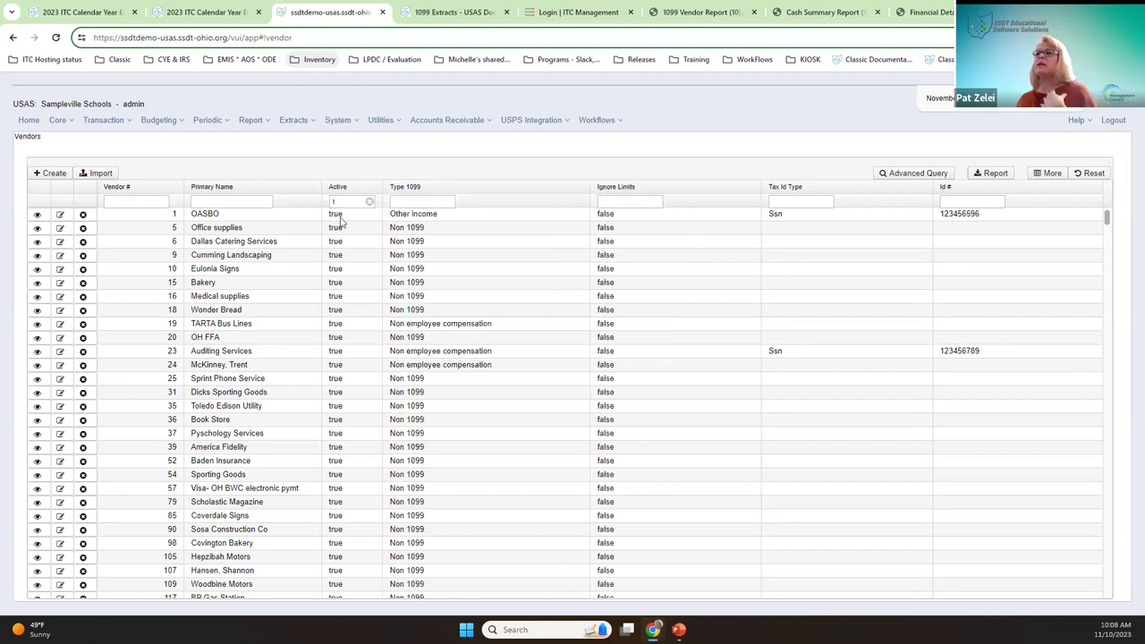
Step: Filter the active vendors on Tax Id Type "ssn" and clear that filter
click(642, 202)
text(f)
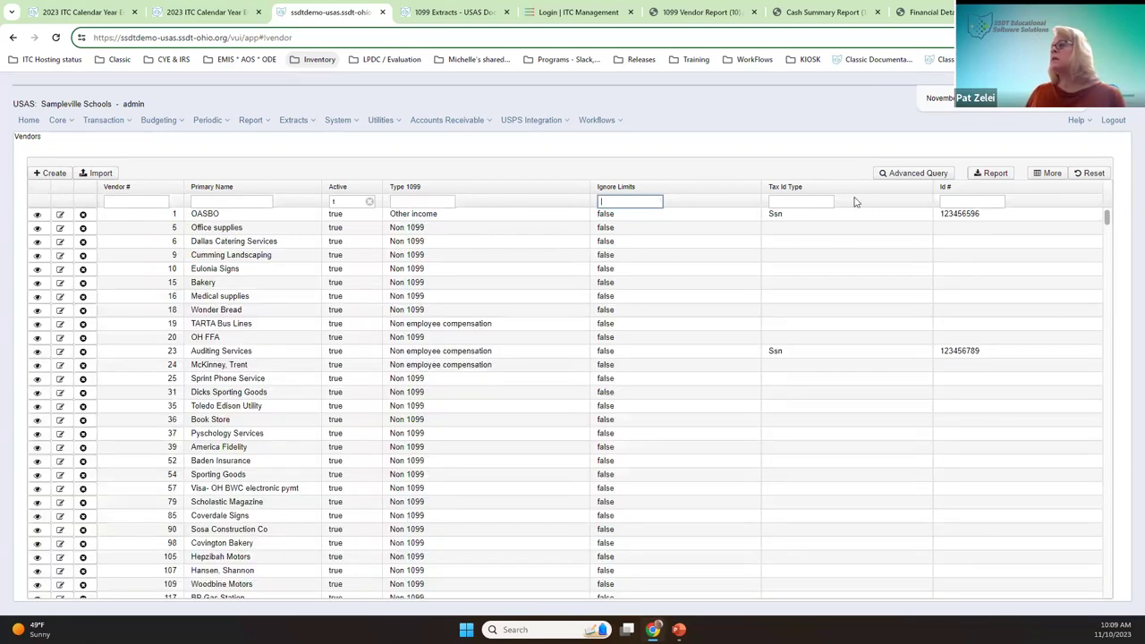
click(788, 202)
text(ssn)
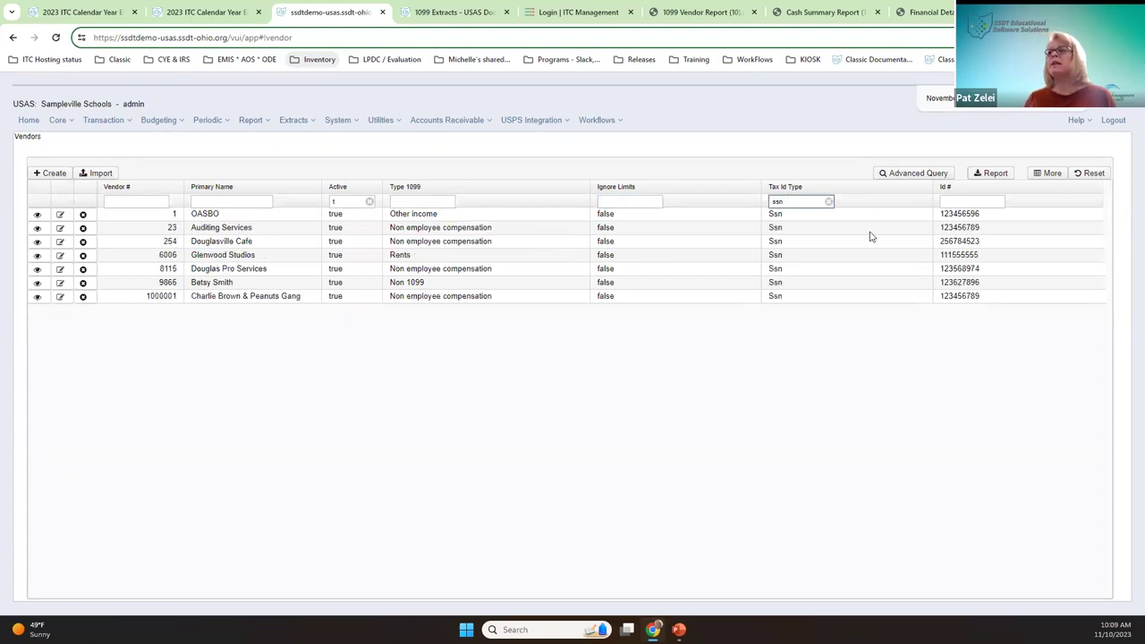
click(828, 202)
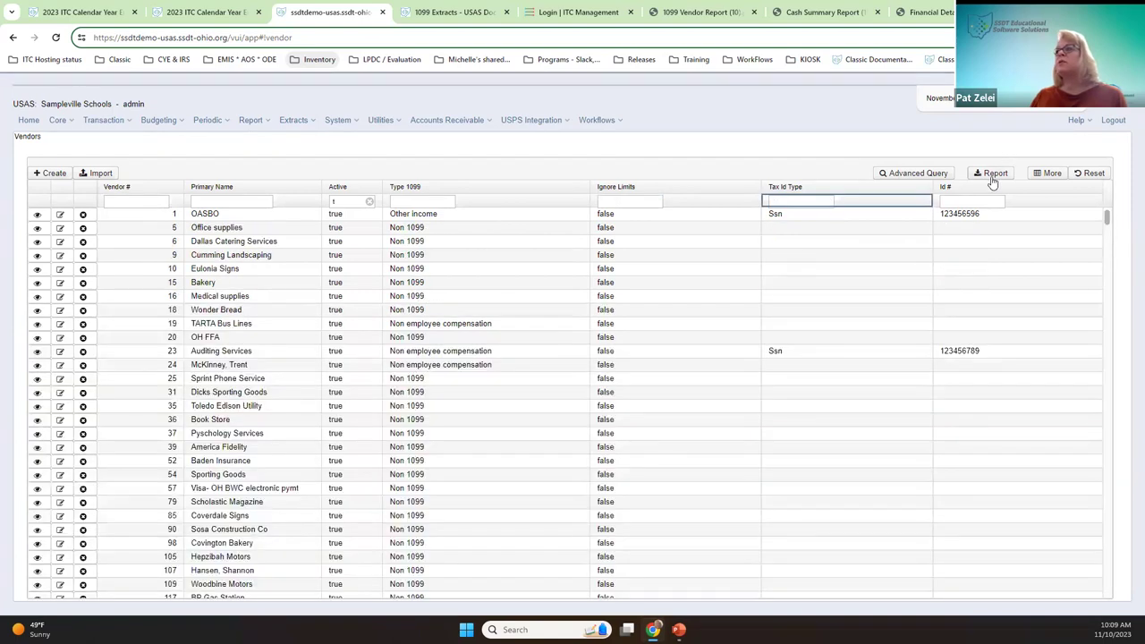
Step: Filter the active vendors on Type 1099 with "rent"
click(421, 201)
text(n)
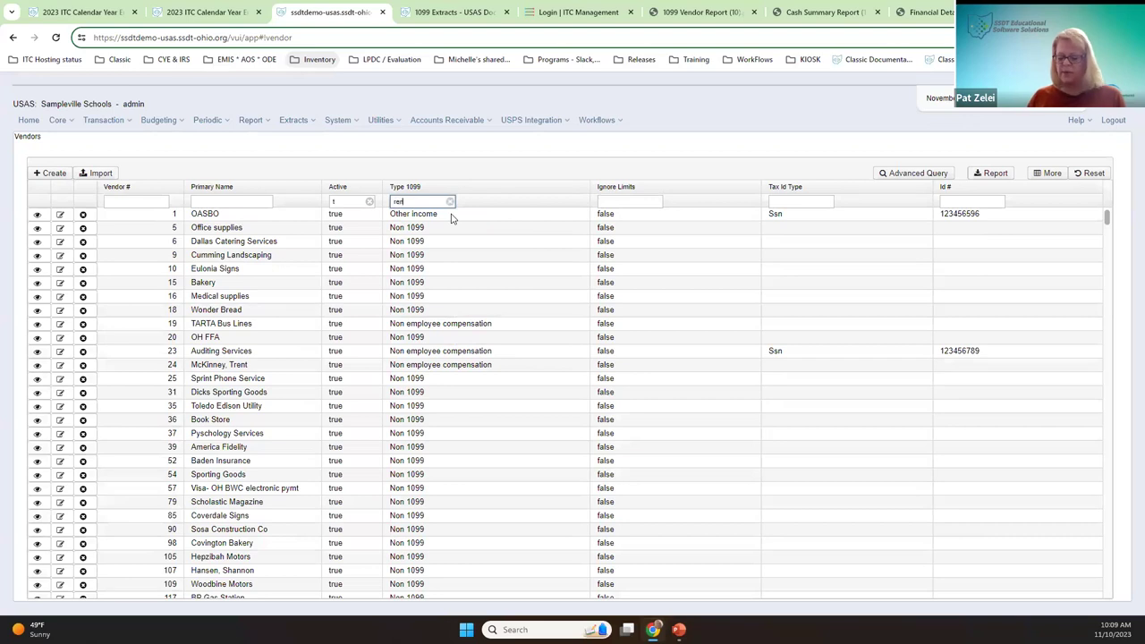
text(ent)
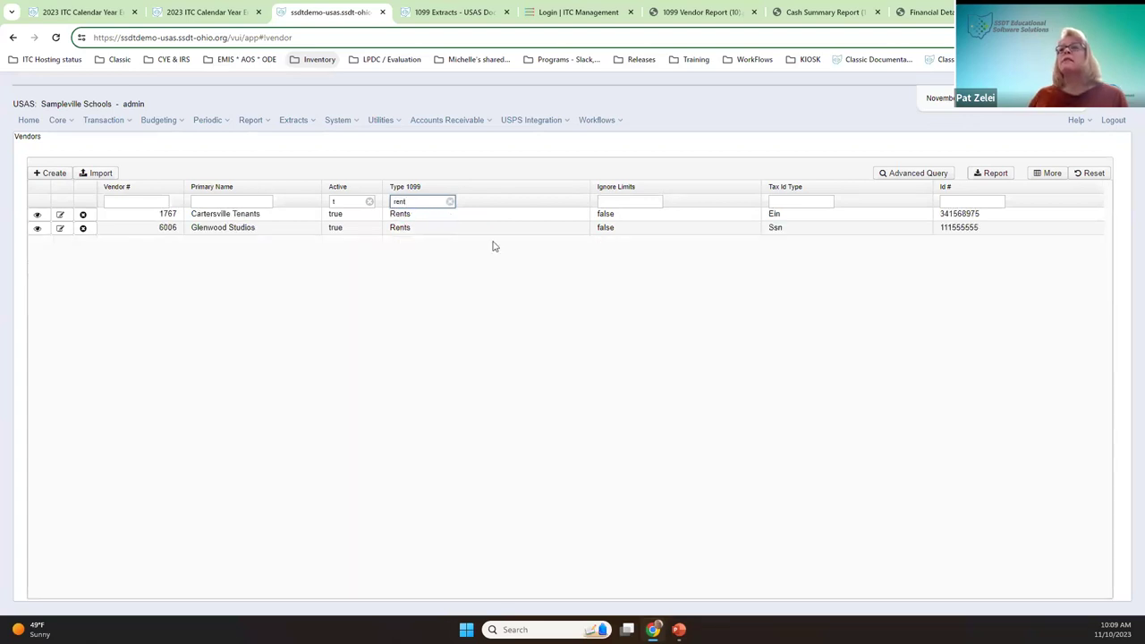
Step: Save the filtered vendors grid as a report named "Rents", keeping the default report options
click(993, 173)
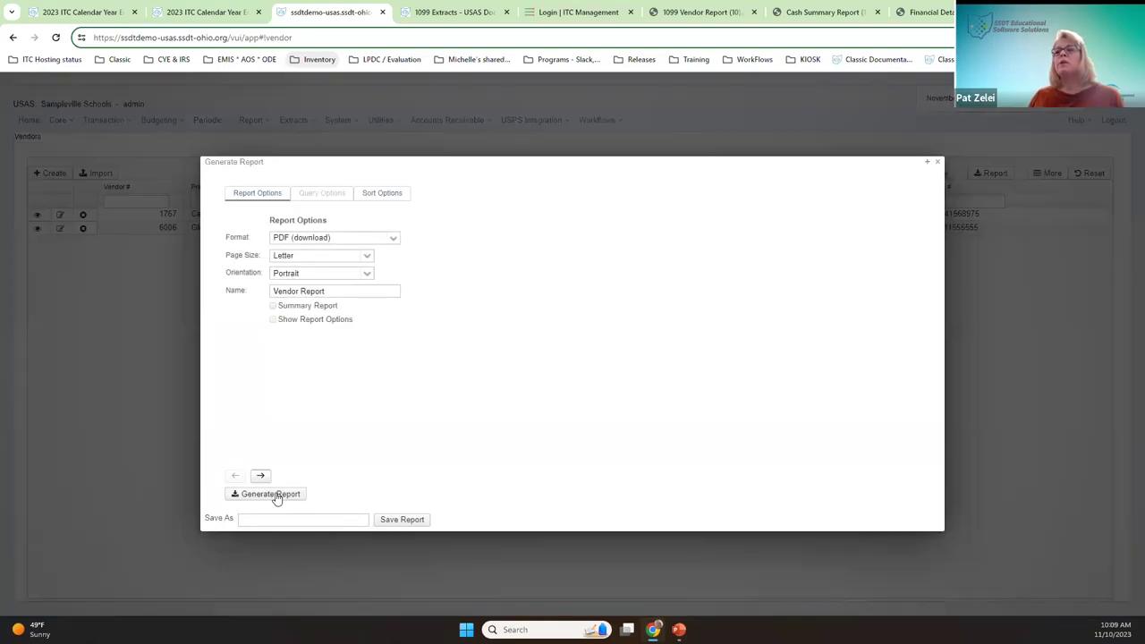
click(289, 517)
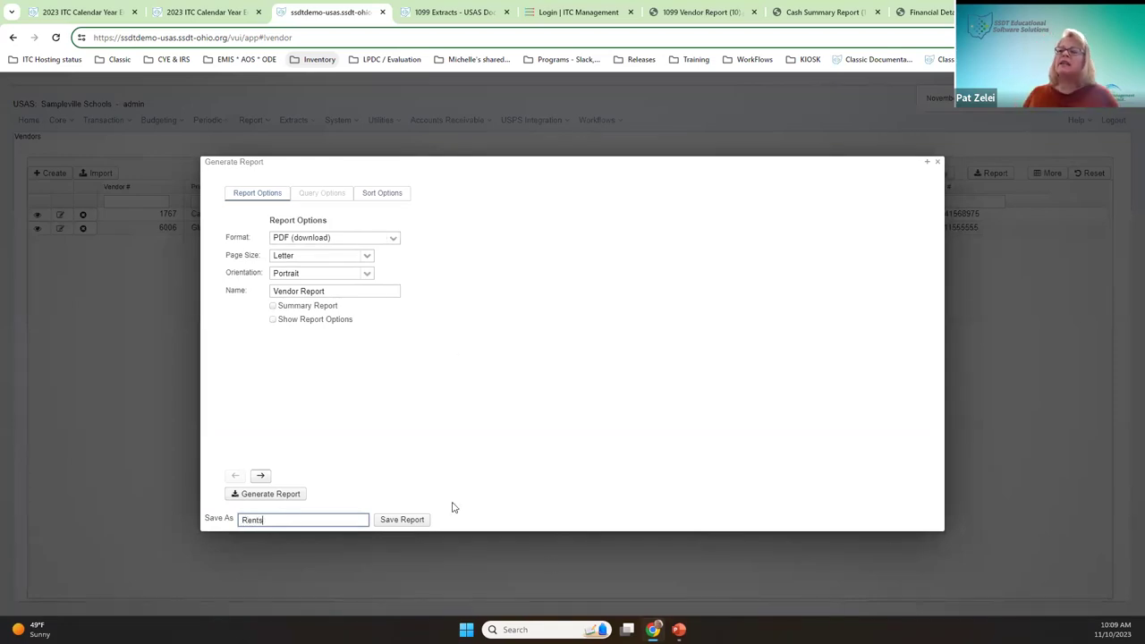
click(400, 520)
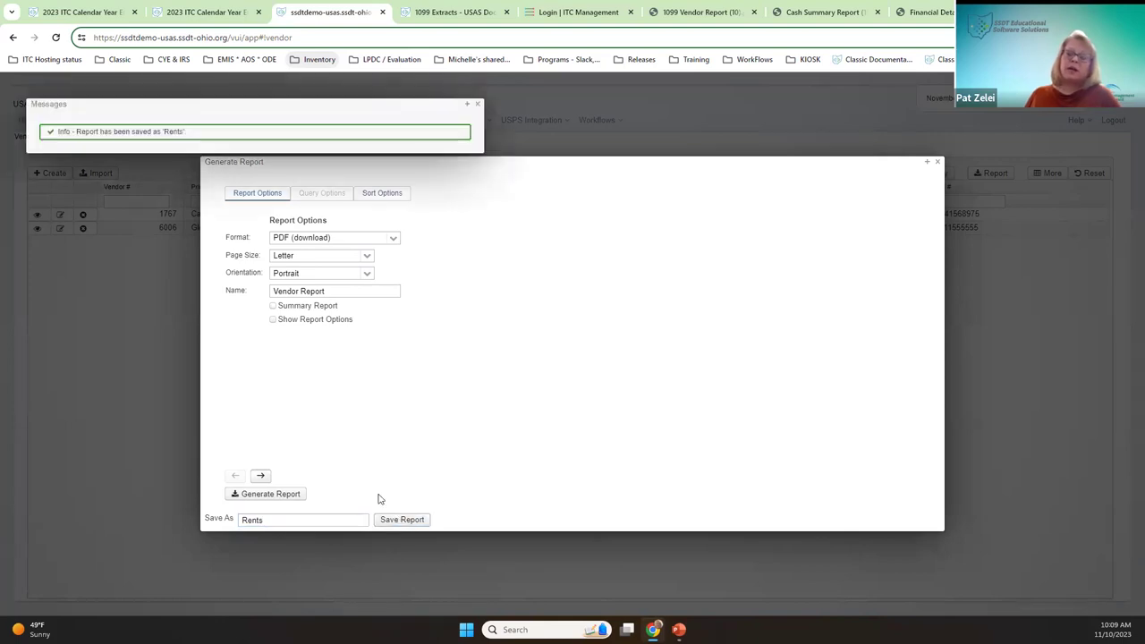
click(479, 104)
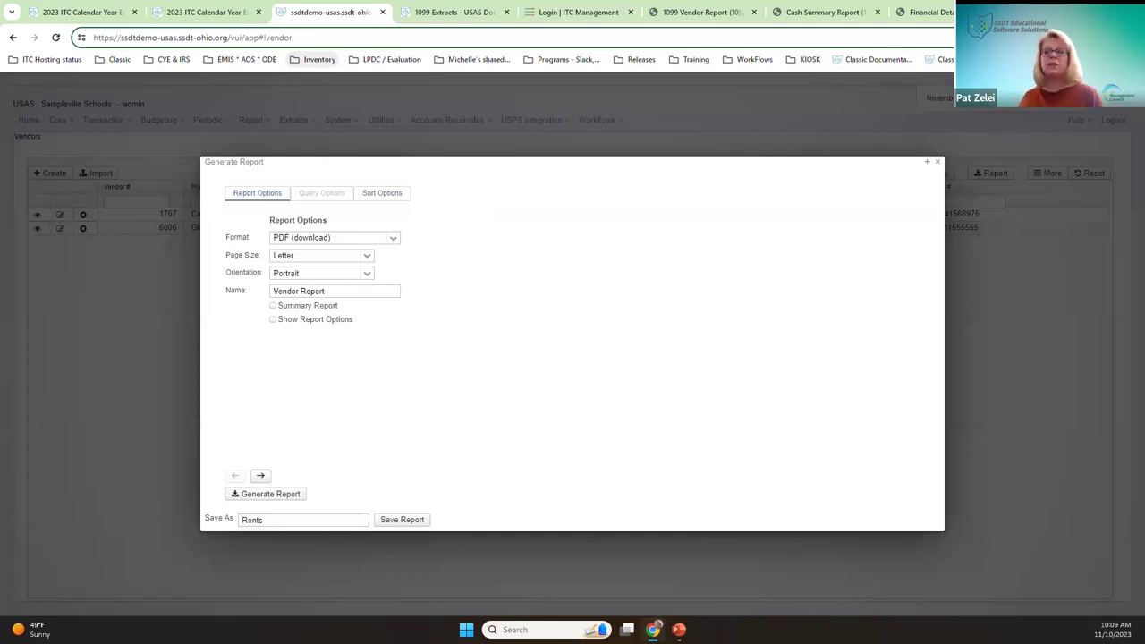
Step: Generate the Vendor Report as a PDF download, and view and close the resulting file
click(268, 493)
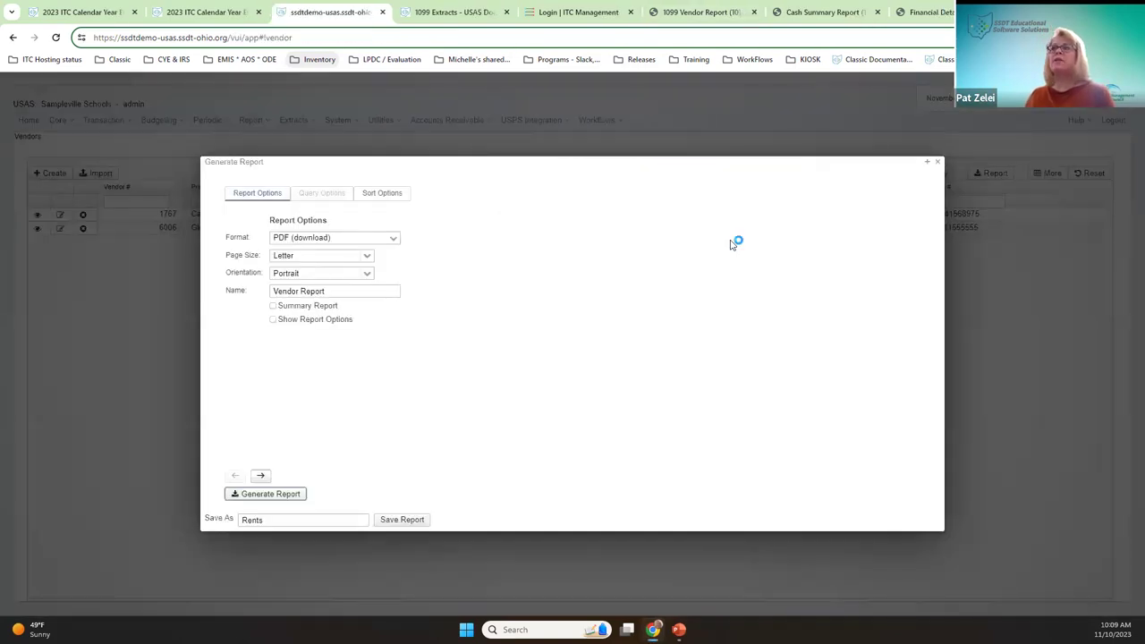
click(933, 161)
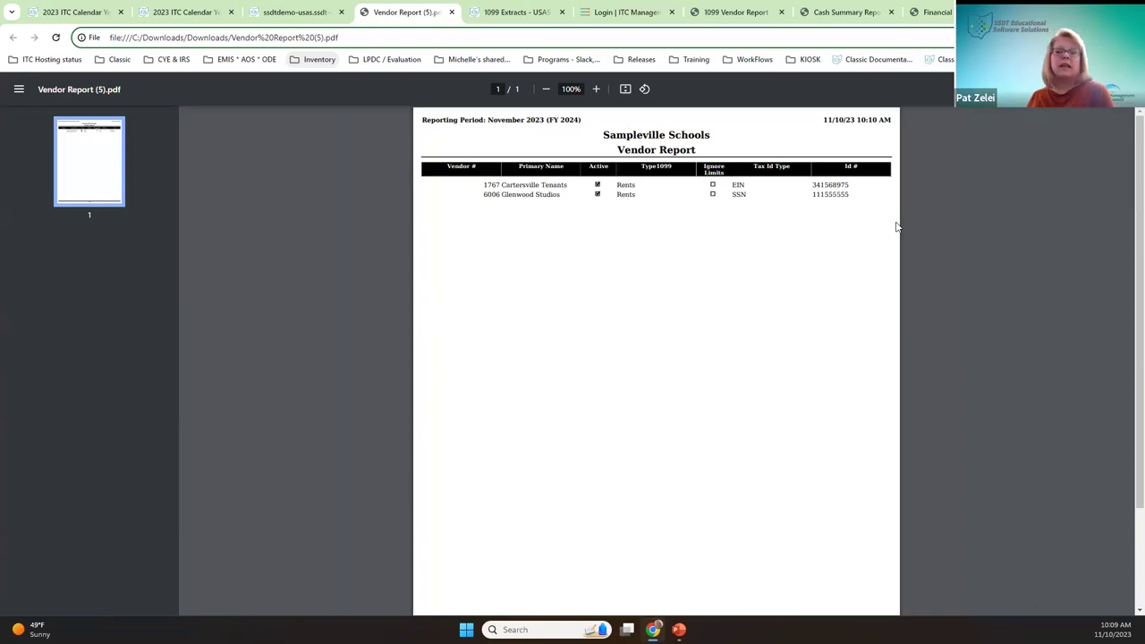
click(452, 13)
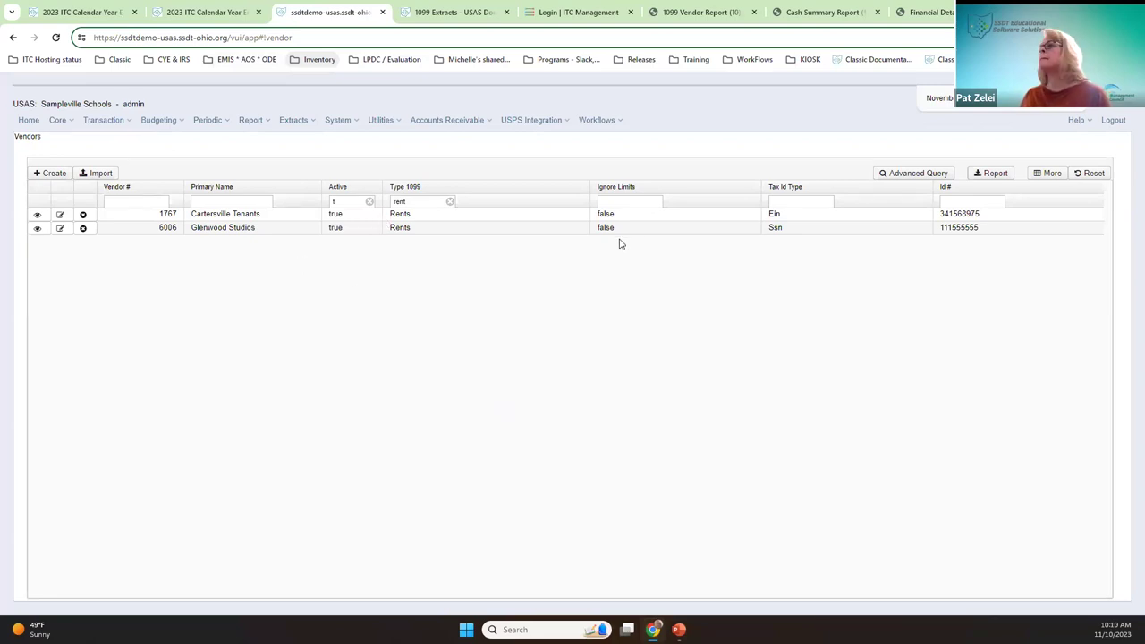
Step: Clear the Type 1099 grid filter and add the Tax Id Type and Tin properties to an advanced query
click(450, 201)
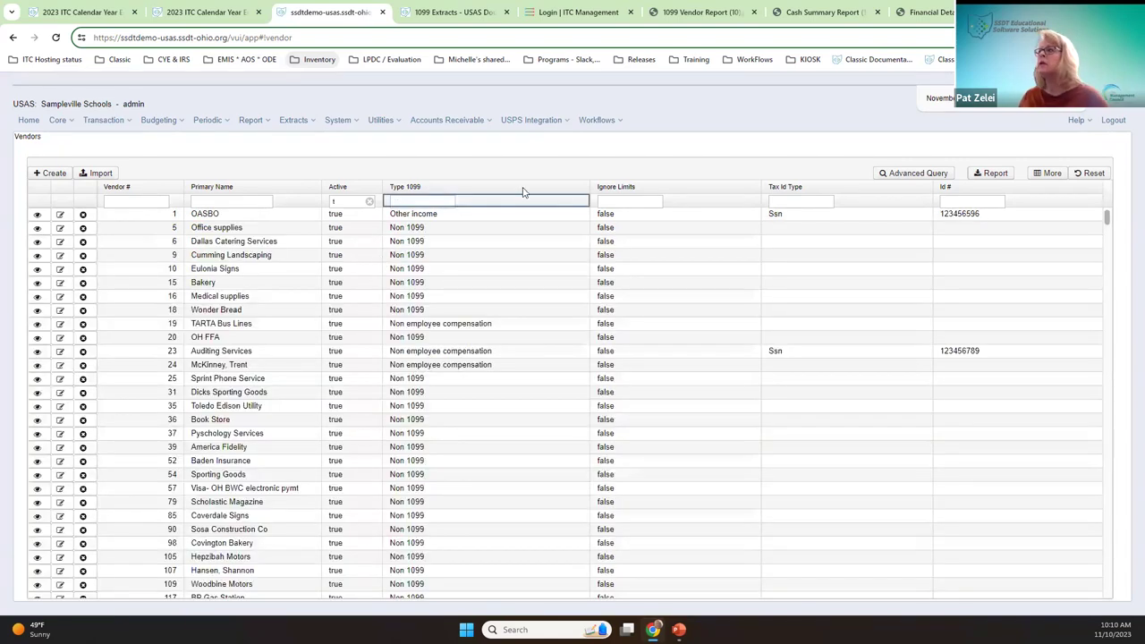
click(934, 178)
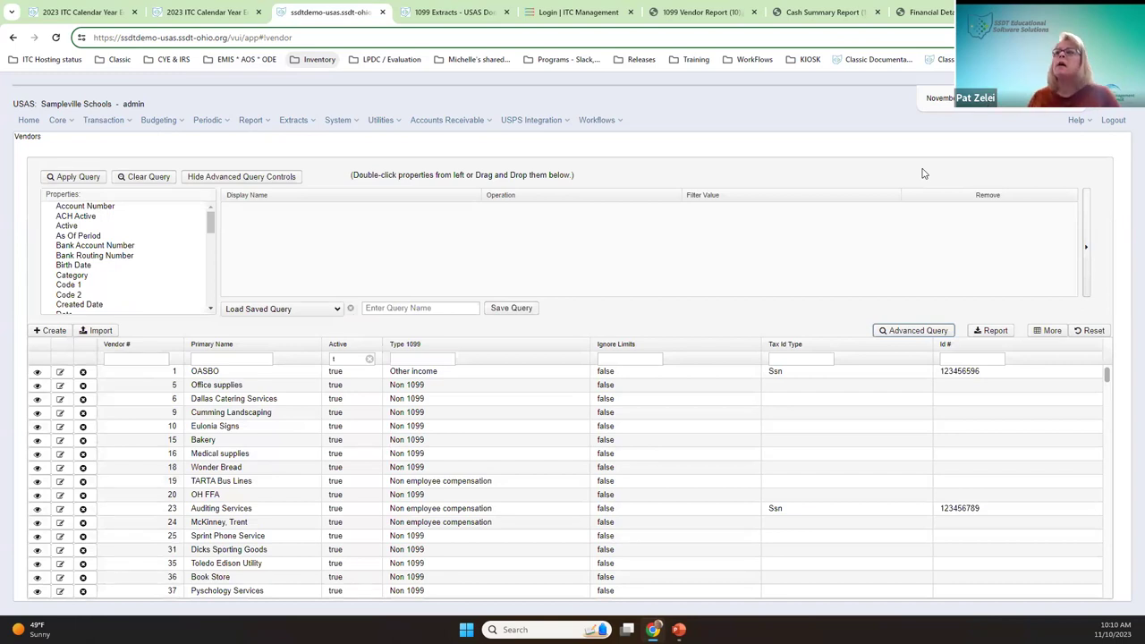
scroll(89, 263, down, 5)
scroll(91, 263, up, 5)
scroll(90, 267, up, 1)
scroll(94, 273, down, 8)
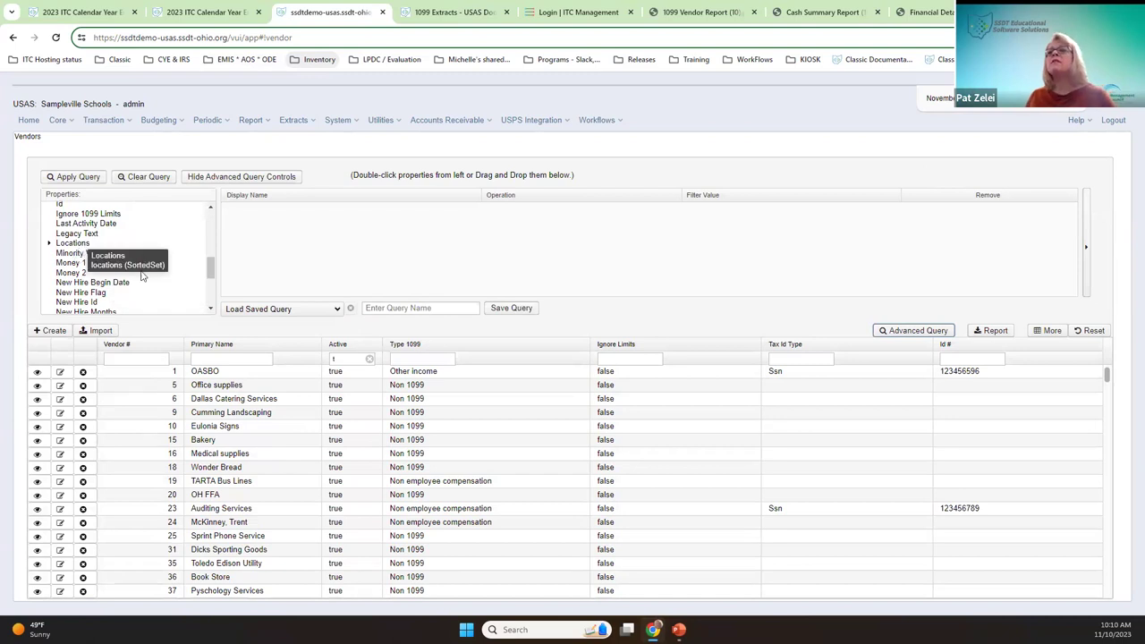
scroll(141, 275, down, 5)
click(50, 253)
double_click(70, 263)
double_click(68, 272)
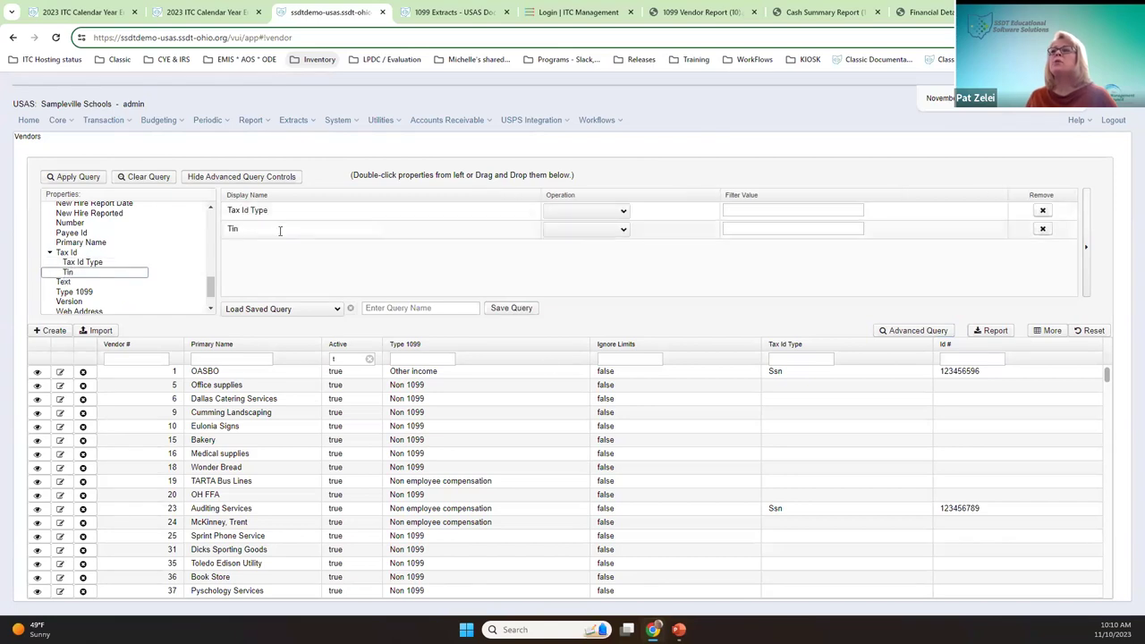
Step: Set the Tax Id Type condition to Equals "rents", remove the Tin condition and apply the query
click(573, 214)
click(757, 210)
click(774, 208)
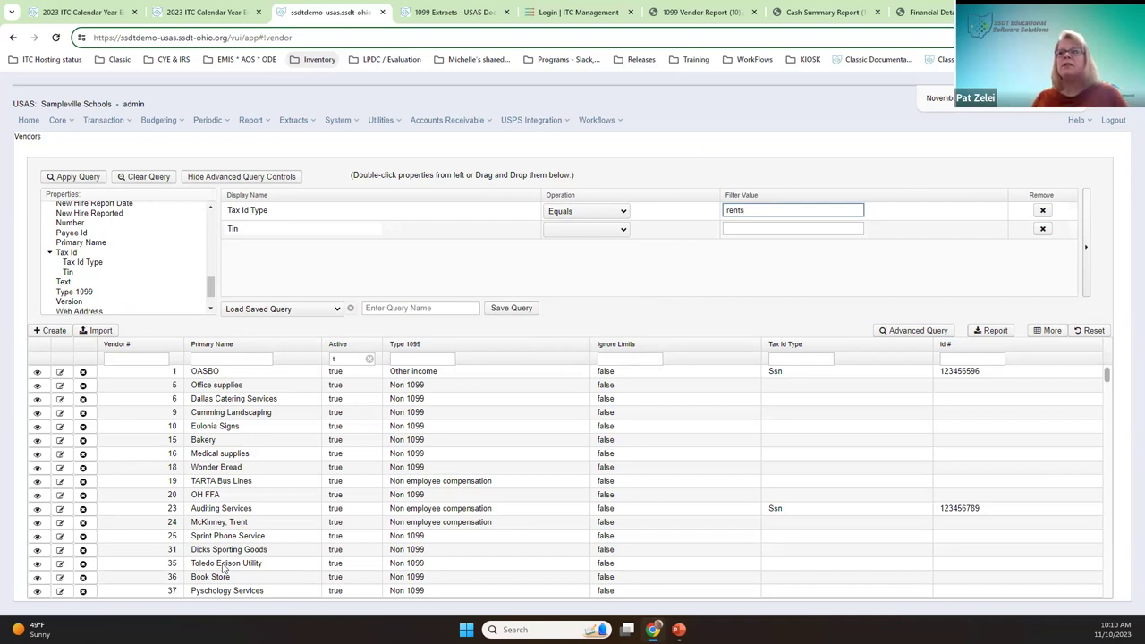
click(1042, 228)
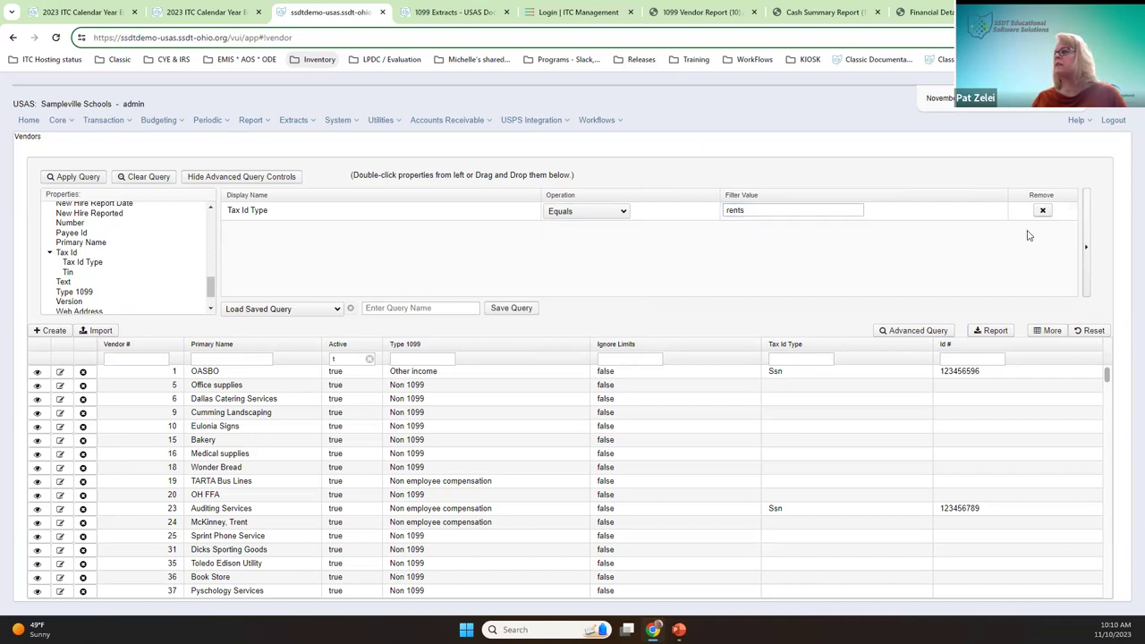
click(90, 178)
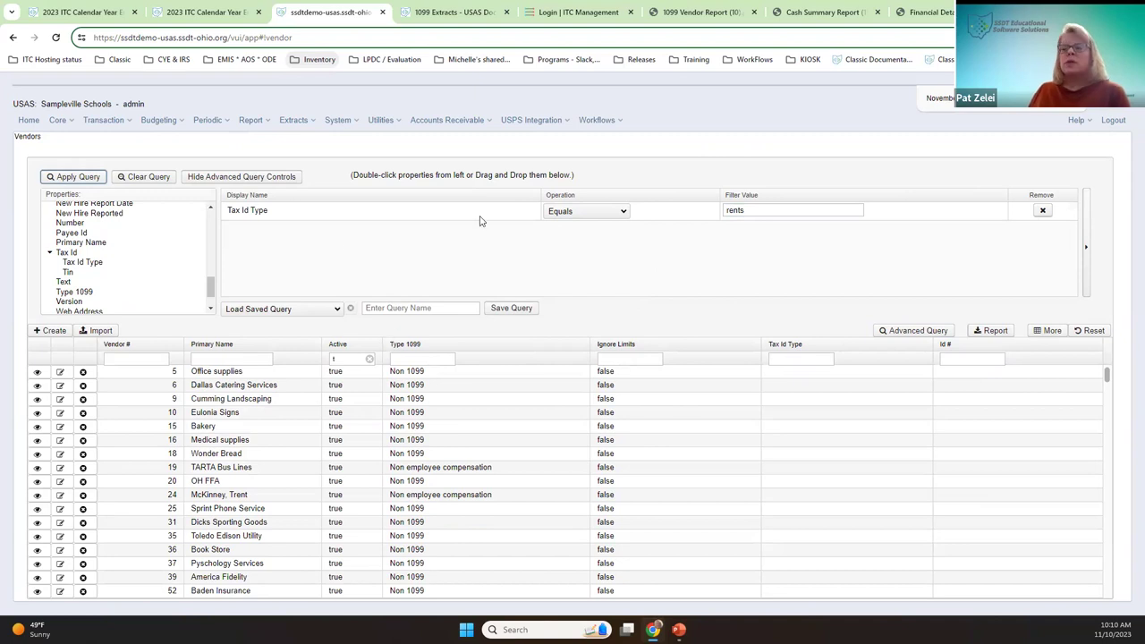
Step: Load the saved query "Royalty 1099" and apply it to the vendors grid
click(426, 309)
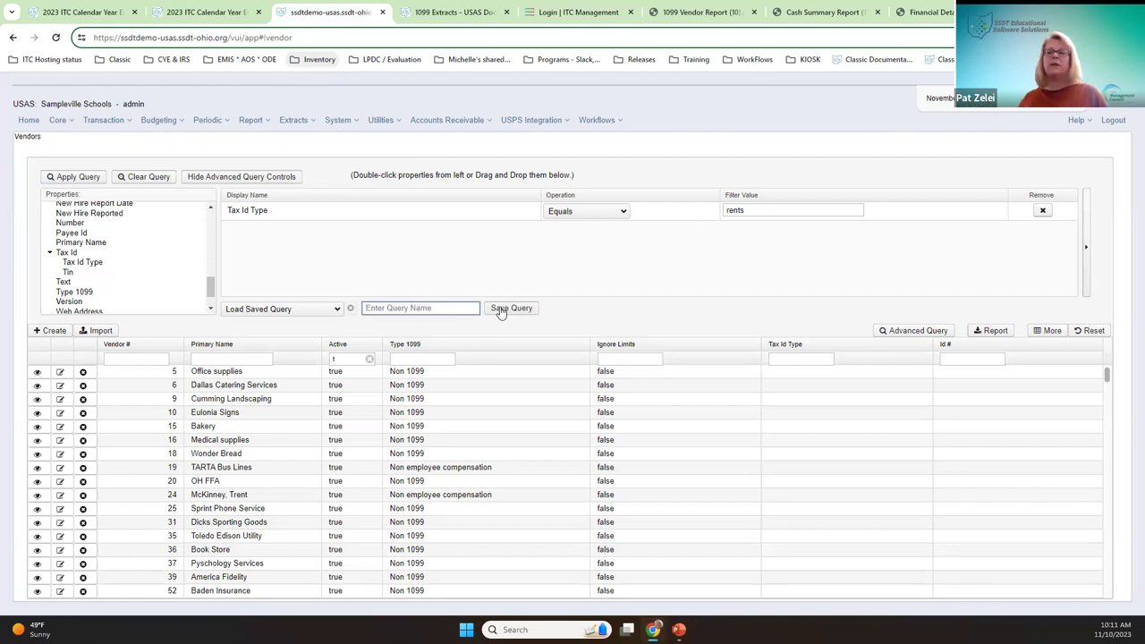
click(339, 311)
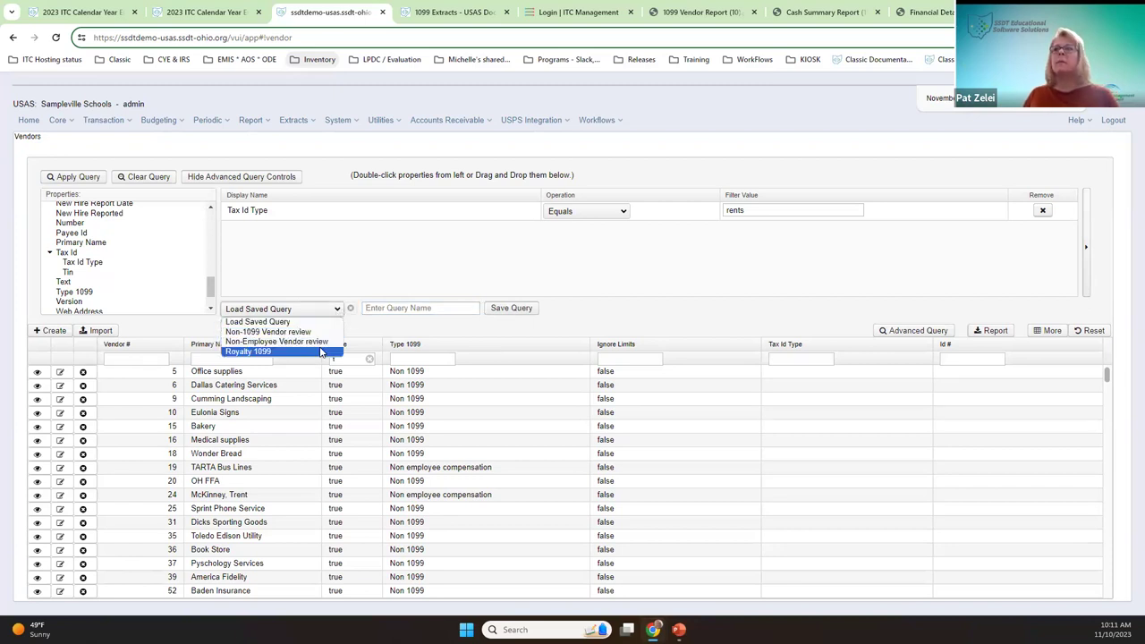
click(201, 179)
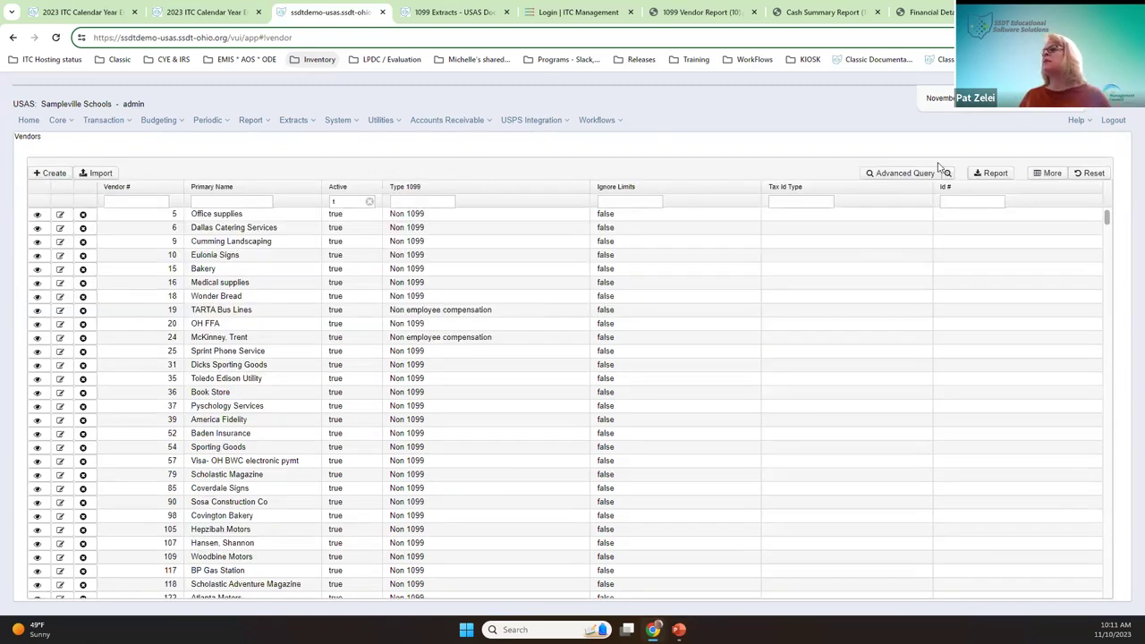
click(901, 174)
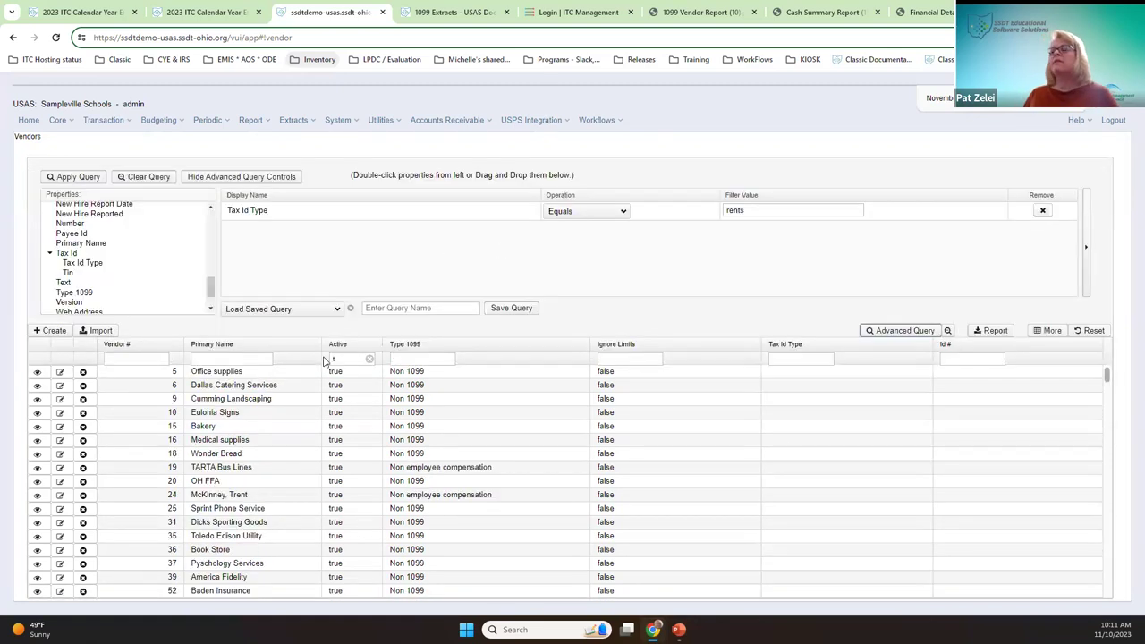
click(319, 308)
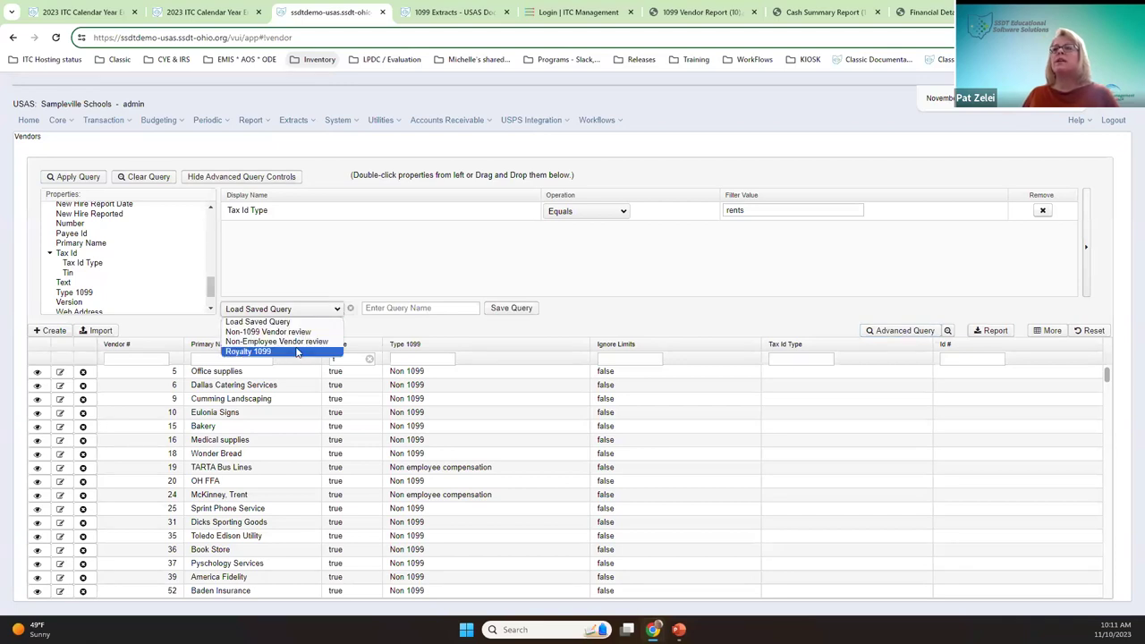
click(298, 351)
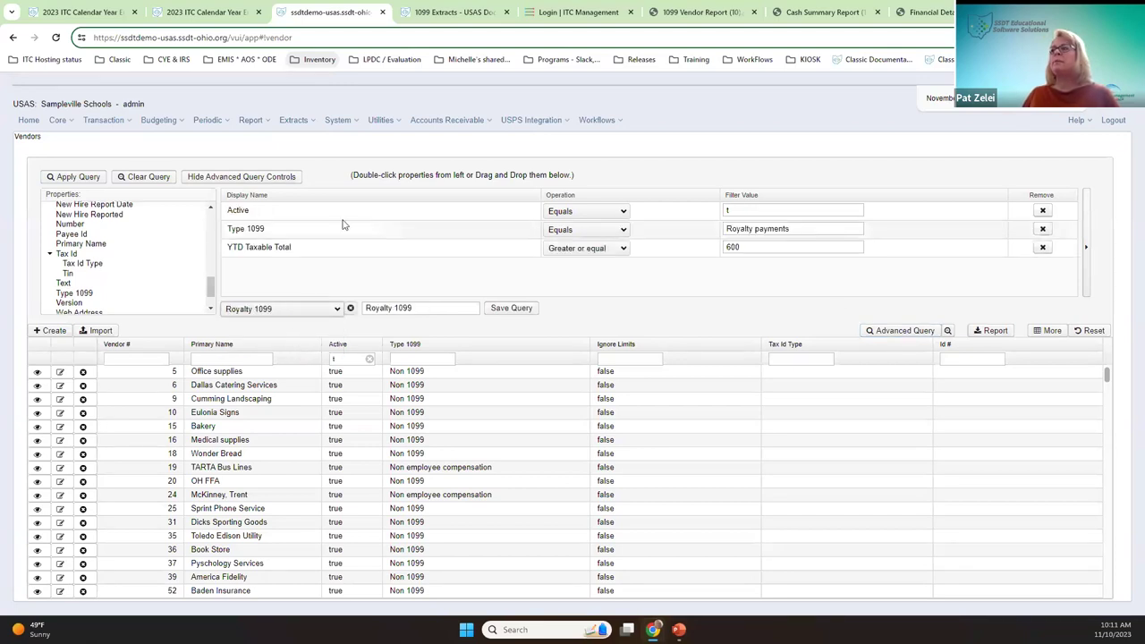
click(75, 177)
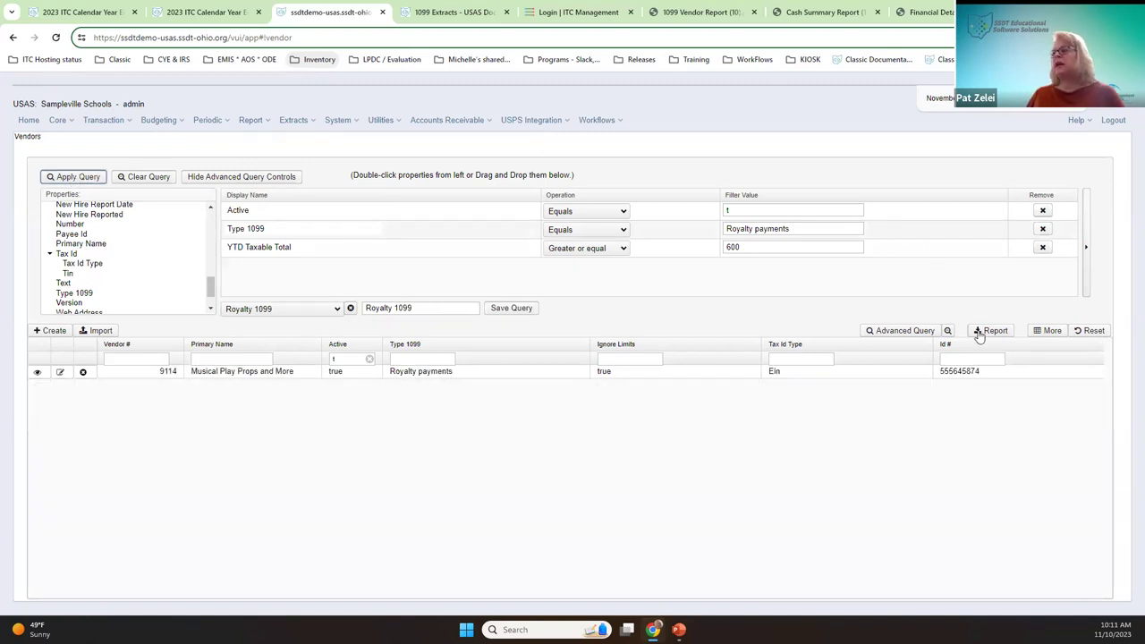
Step: Load the saved query "Non-1099 Vendor review", apply it to the vendors grid and look through the matching vendors
click(337, 310)
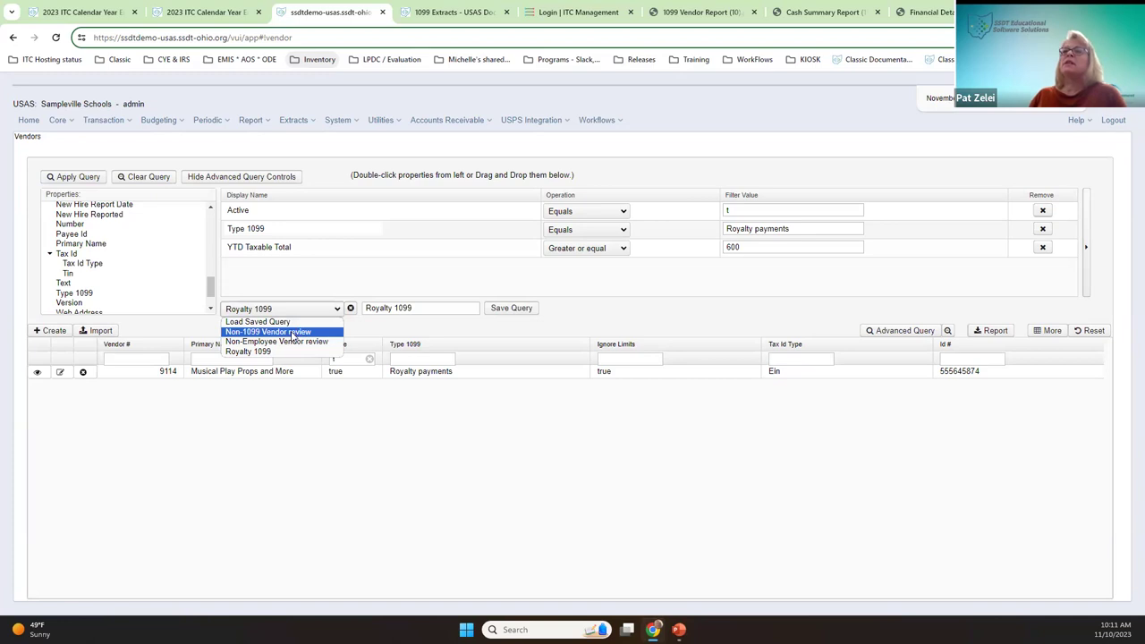
click(292, 332)
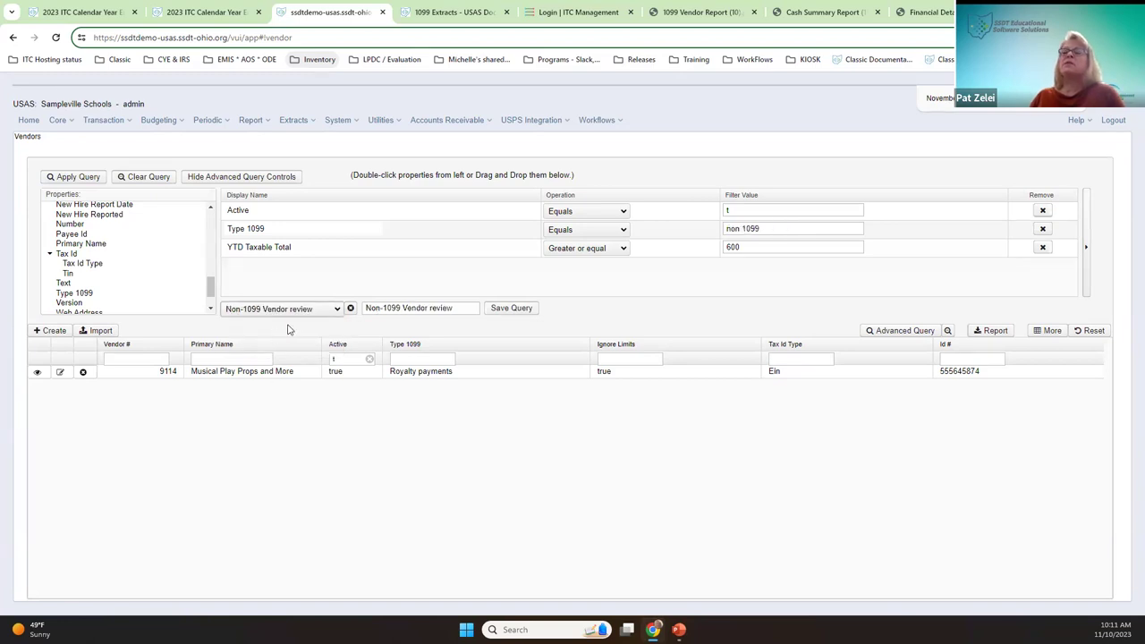
right_click(228, 322)
click(231, 338)
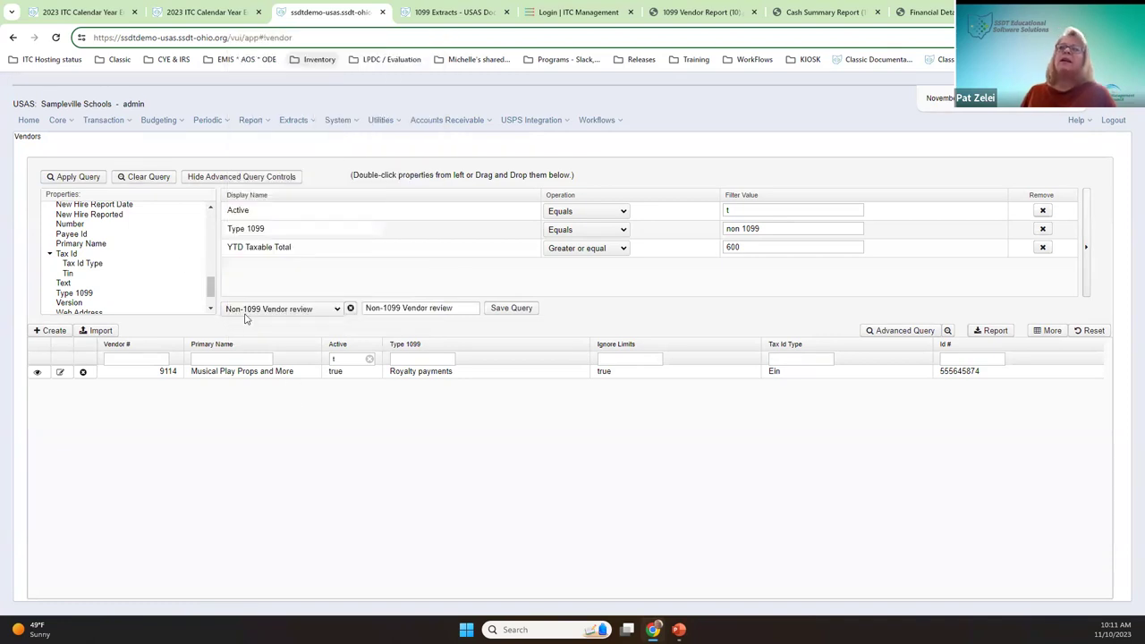
click(74, 177)
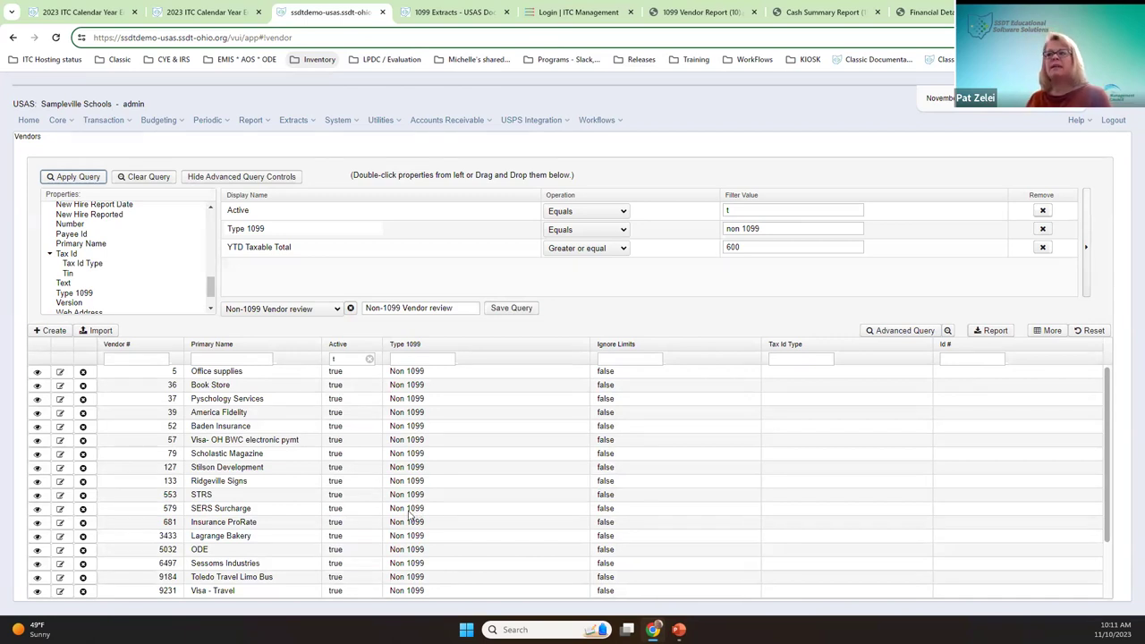
scroll(407, 516, down, 2)
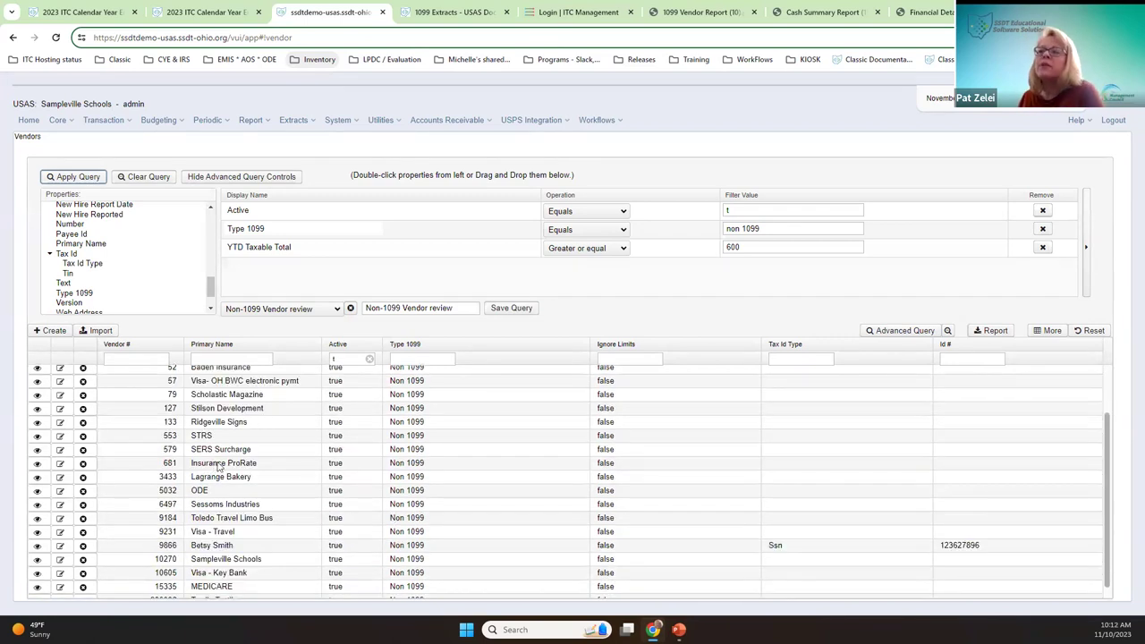
scroll(219, 472, down, 1)
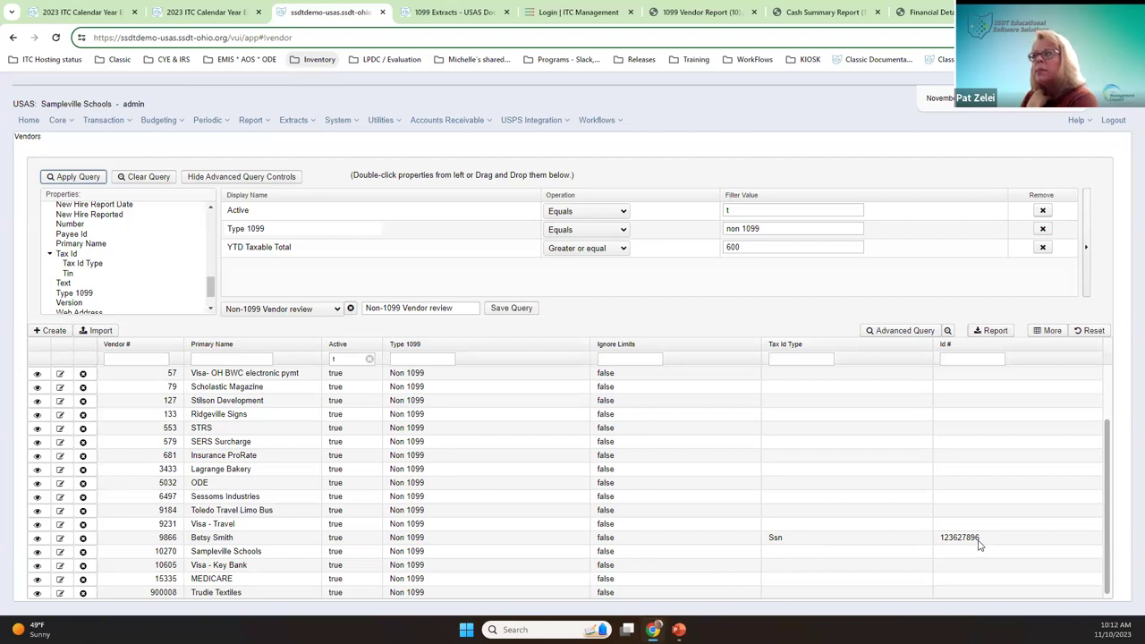
Step: Add the YTD Total and YTD Taxable Total amount columns to the vendors grid
click(1047, 331)
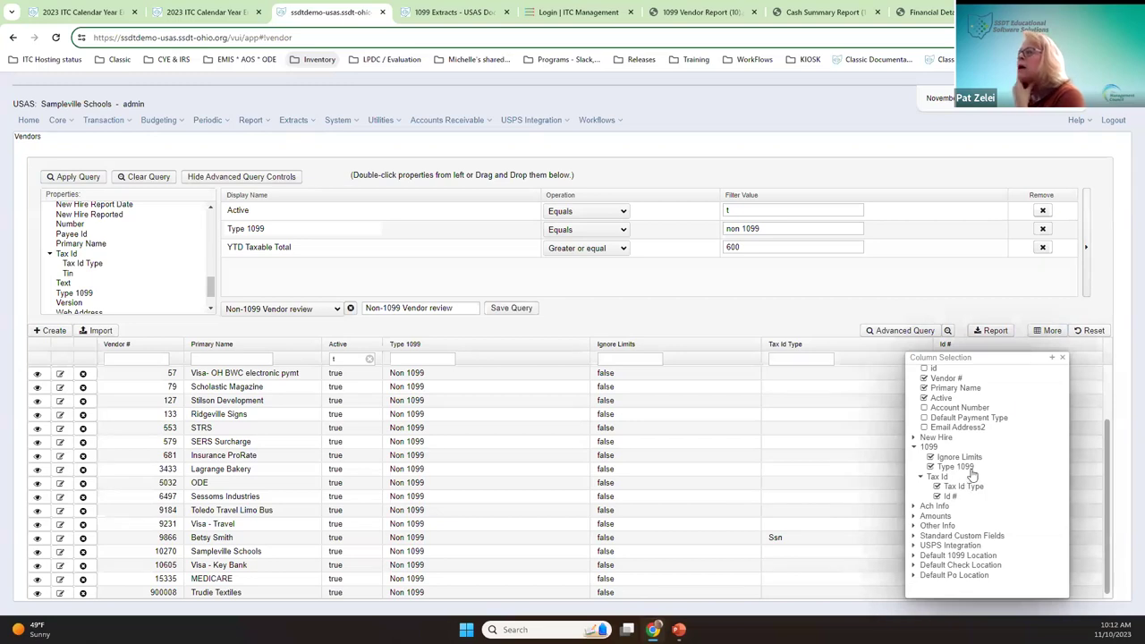
click(914, 517)
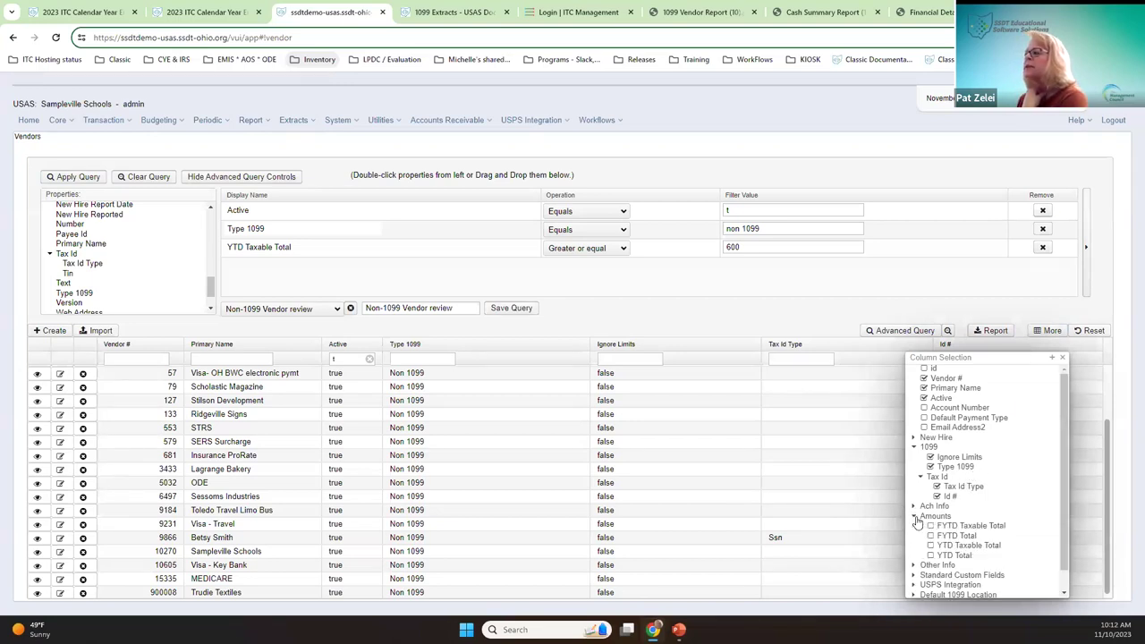
click(964, 557)
click(962, 546)
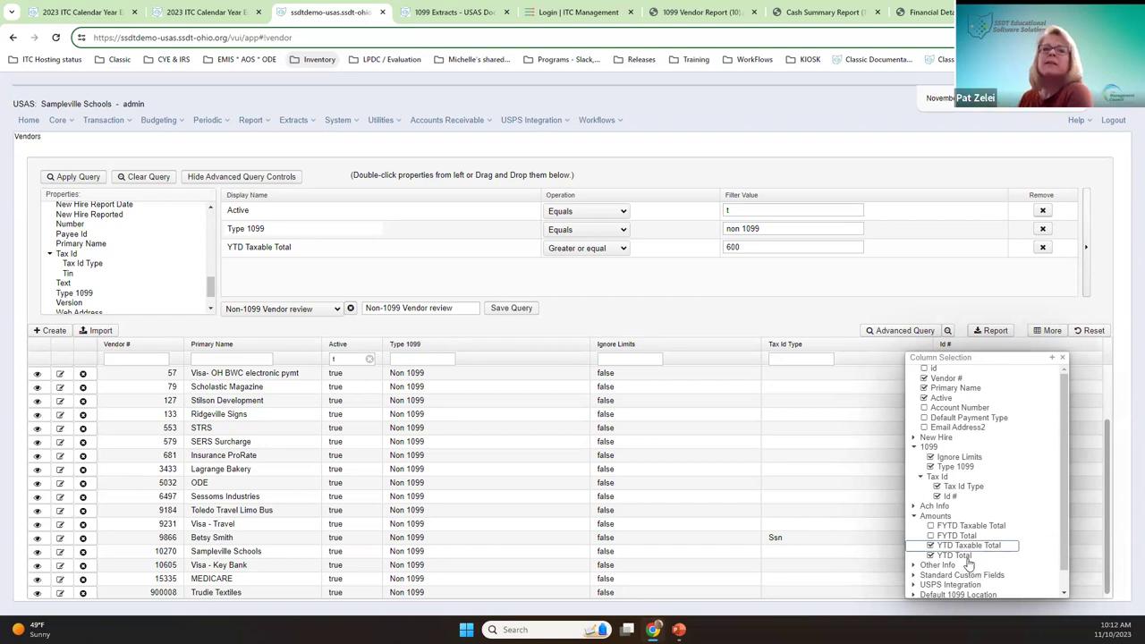
click(1061, 359)
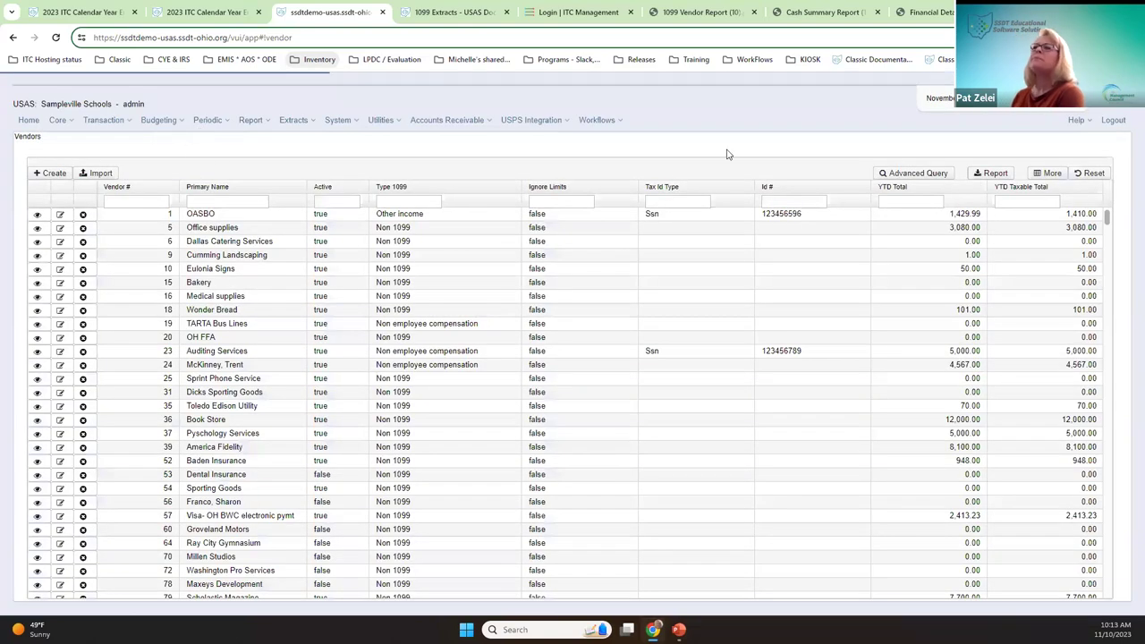
Step: Reopen the advanced query, reapply the saved "Non-1099 Vendor review" query and review the vendors' year-to-date totals
click(921, 173)
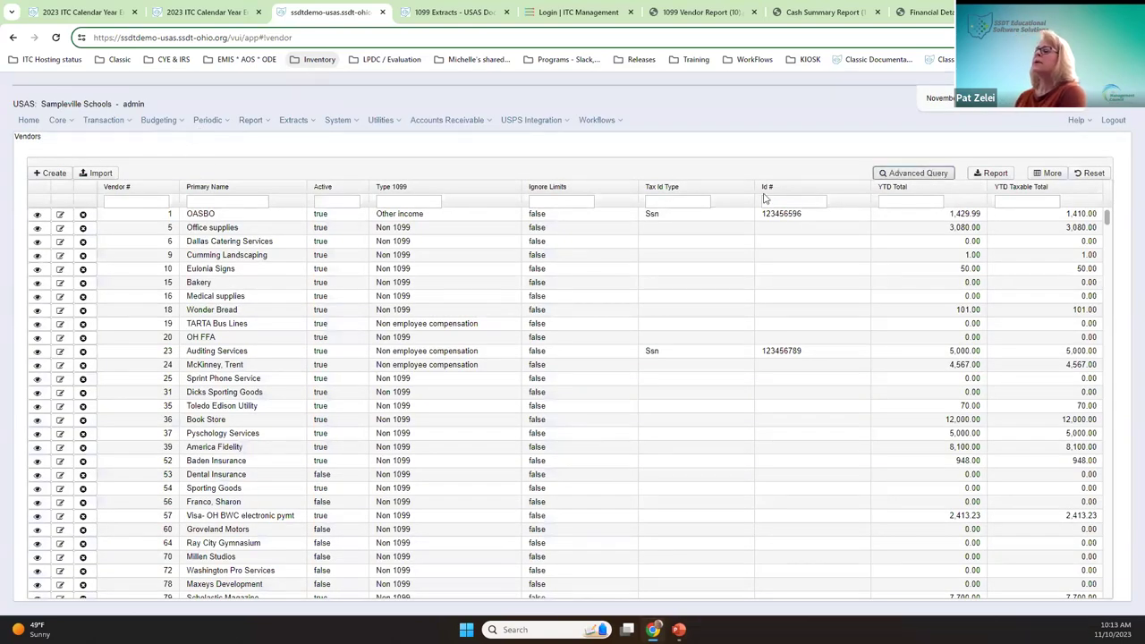
click(339, 315)
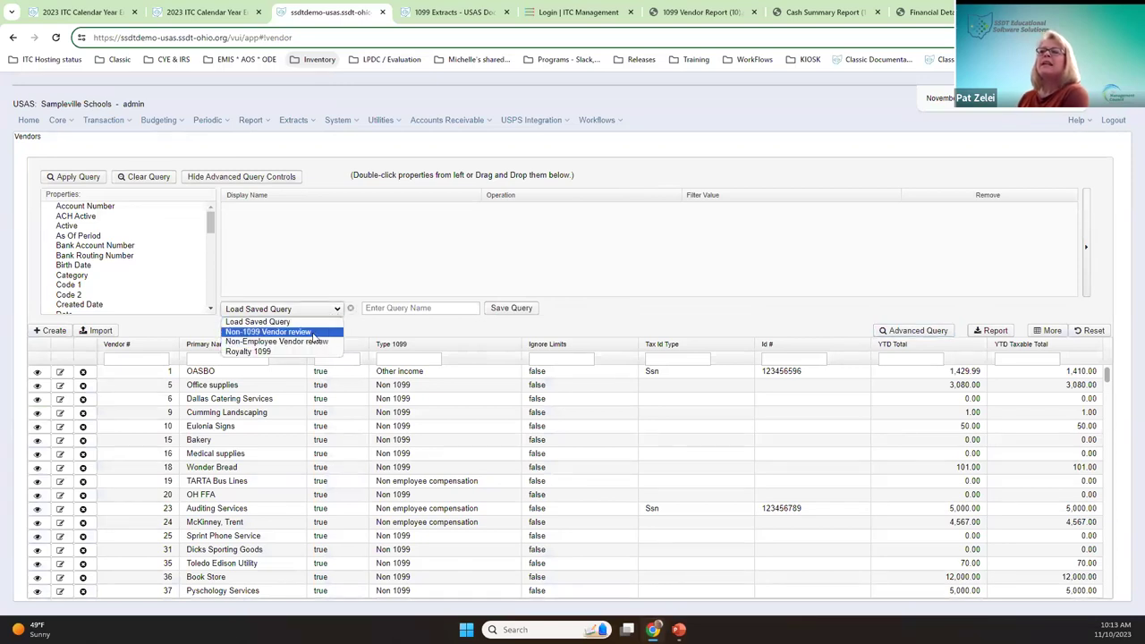
click(313, 332)
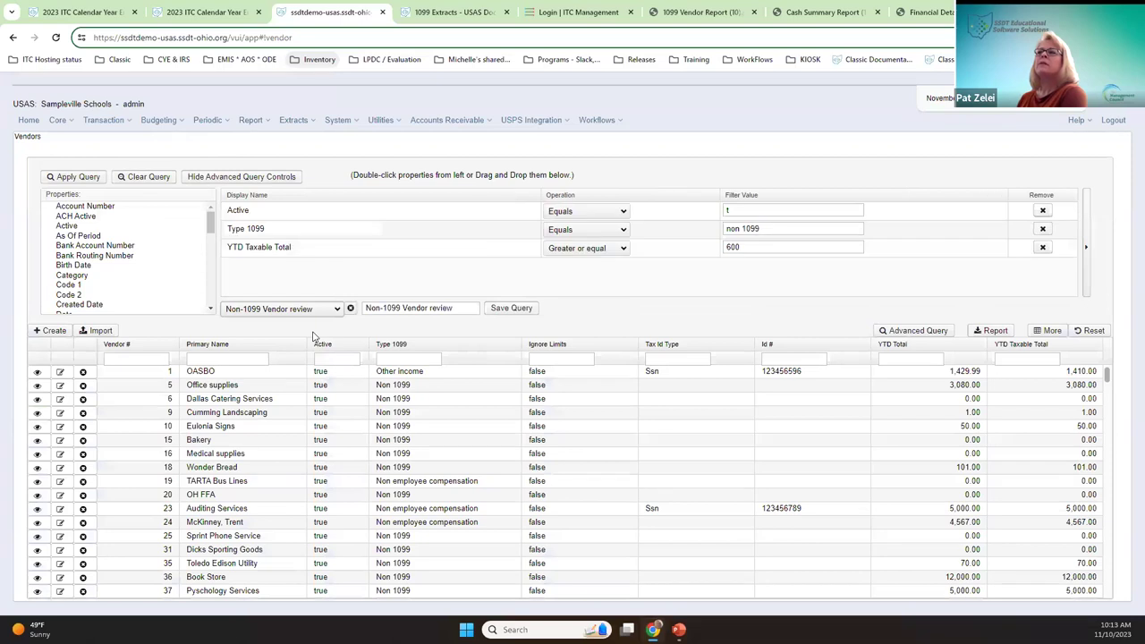
click(72, 182)
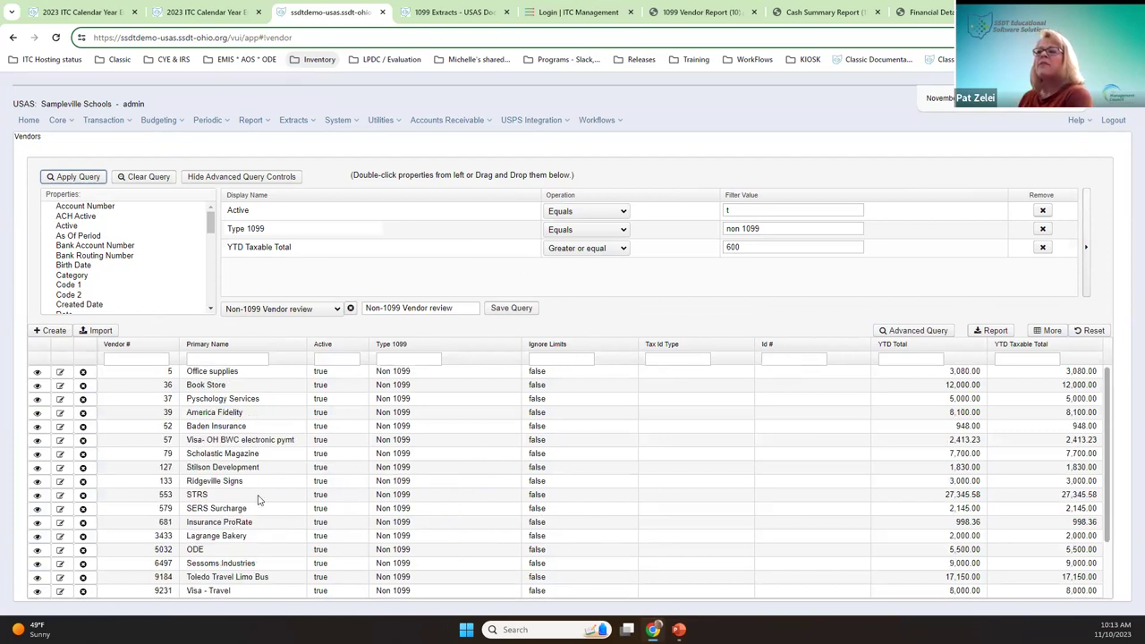
scroll(225, 538, down, 2)
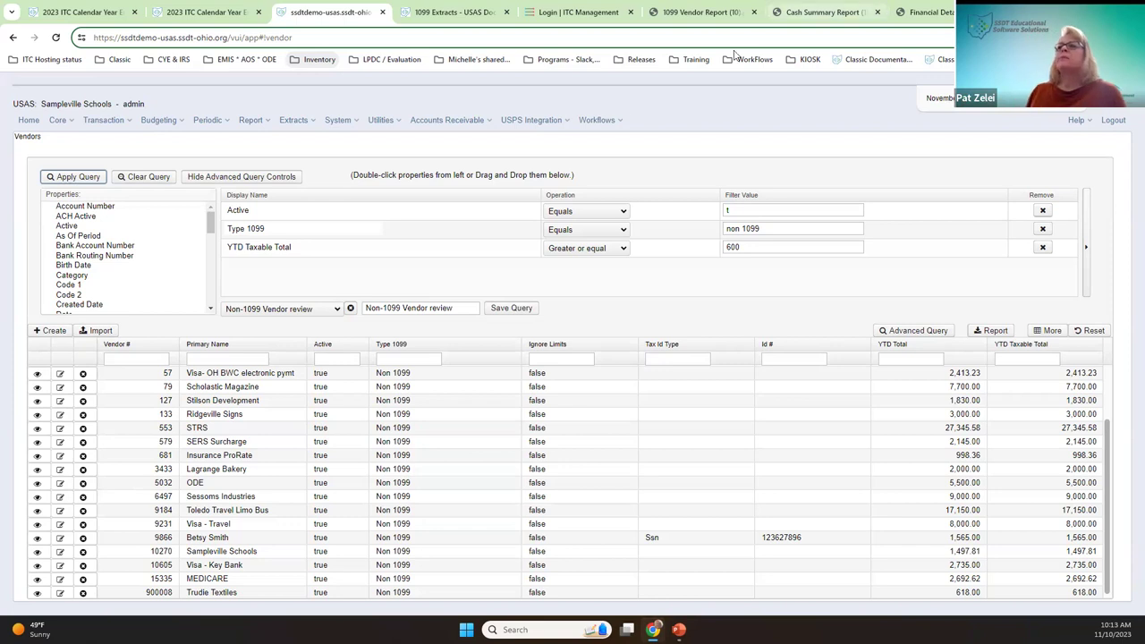
Step: Load the saved query "Non-Employee Vendor review" and apply it to the vendors grid
click(336, 312)
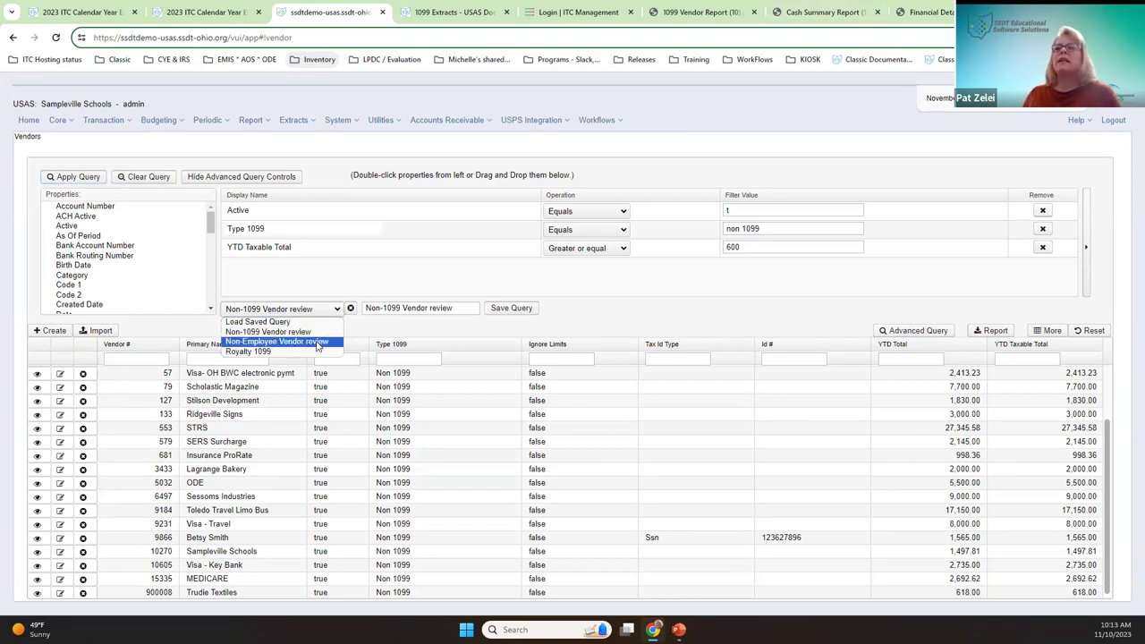
click(318, 341)
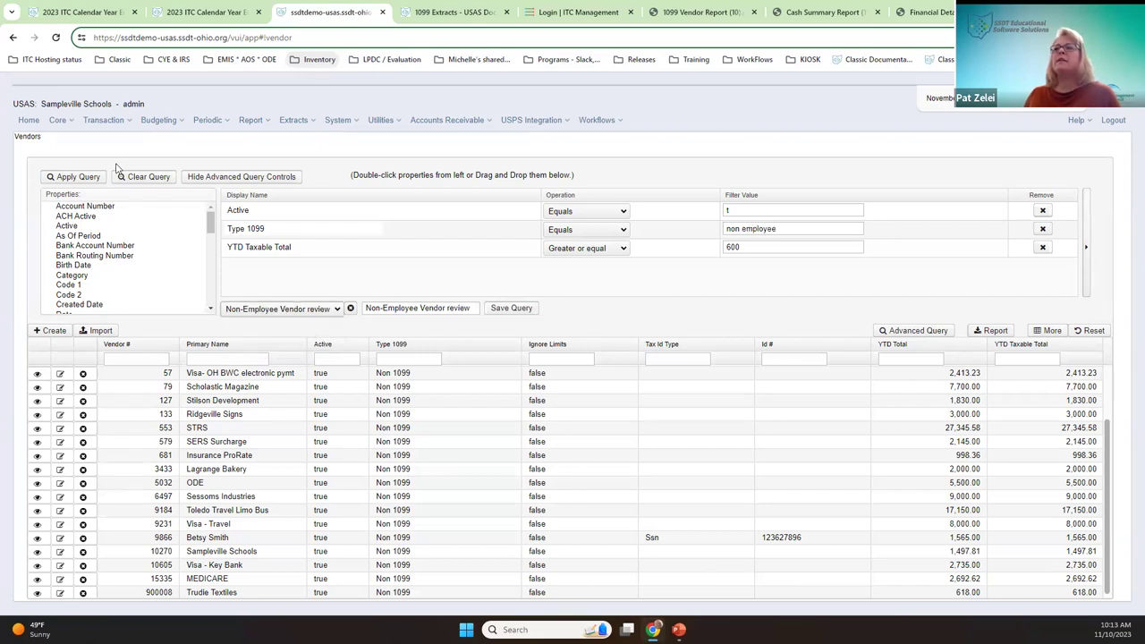
click(89, 180)
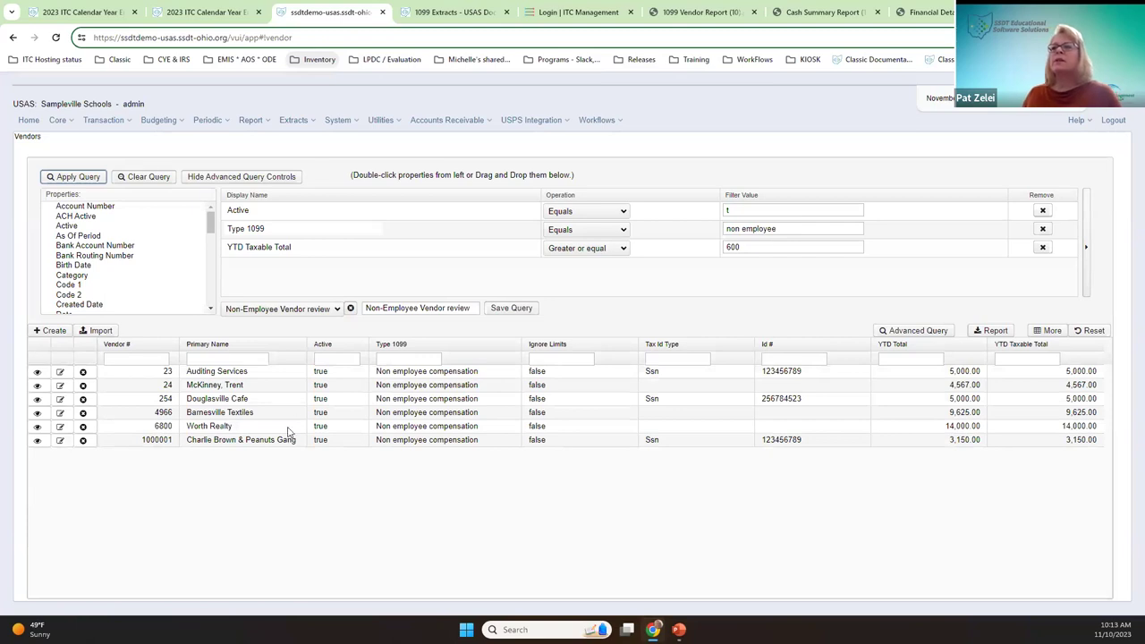
Step: Open the Report Manager and filter the reports by the tag 1099
click(254, 122)
click(264, 155)
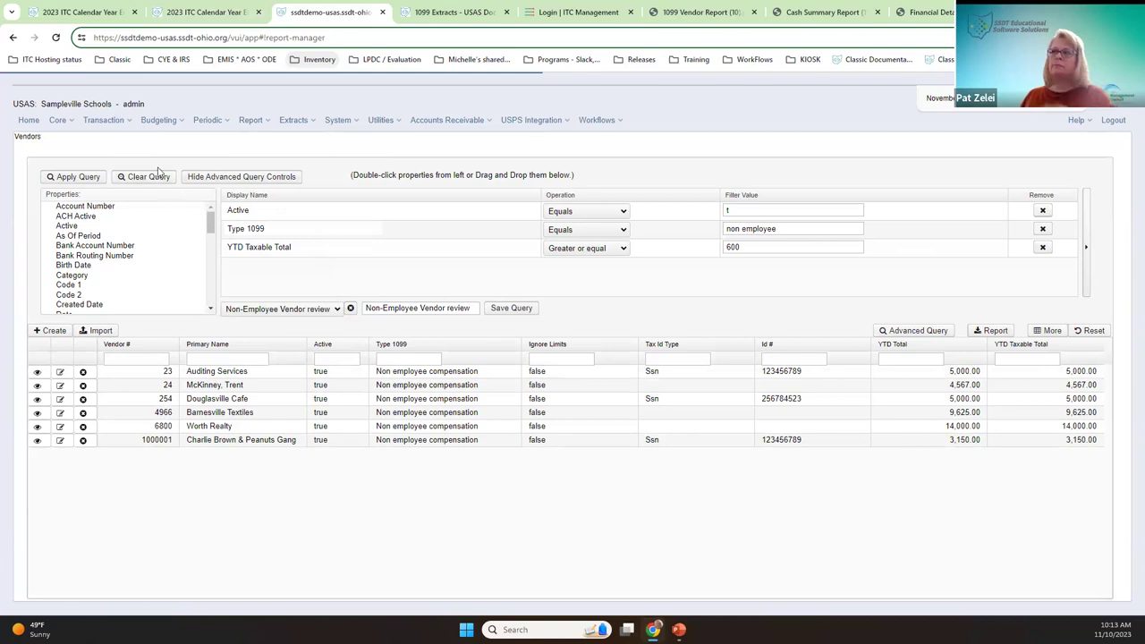
click(481, 203)
text(1099)
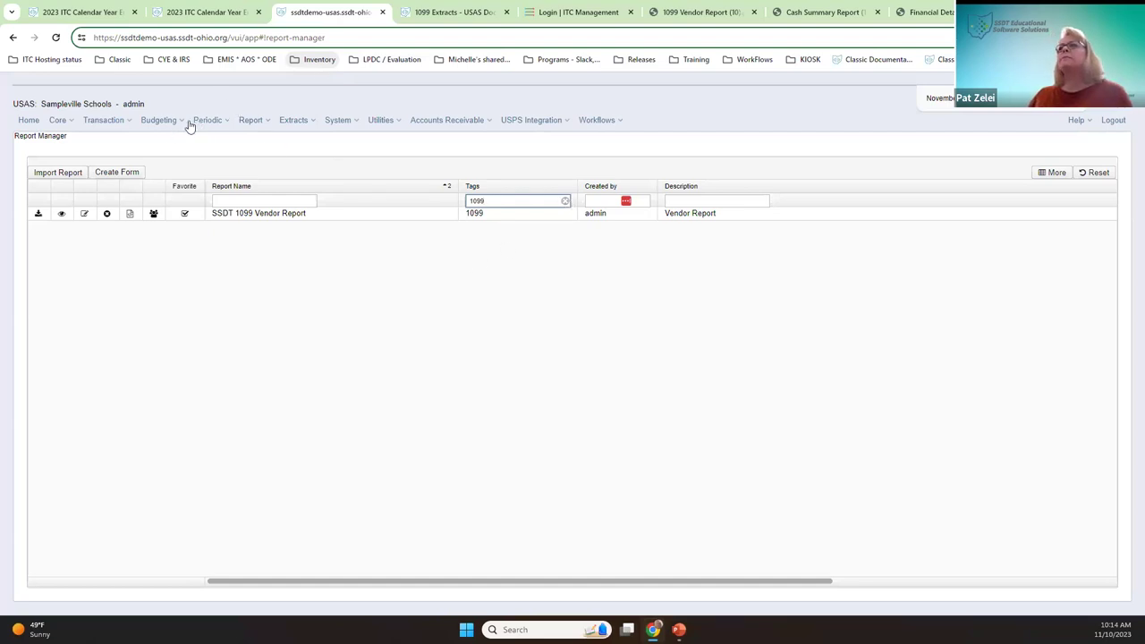
Step: Return to the Vendors grid and load the saved advanced query "Non-1099 Vendor review" without applying it
click(57, 120)
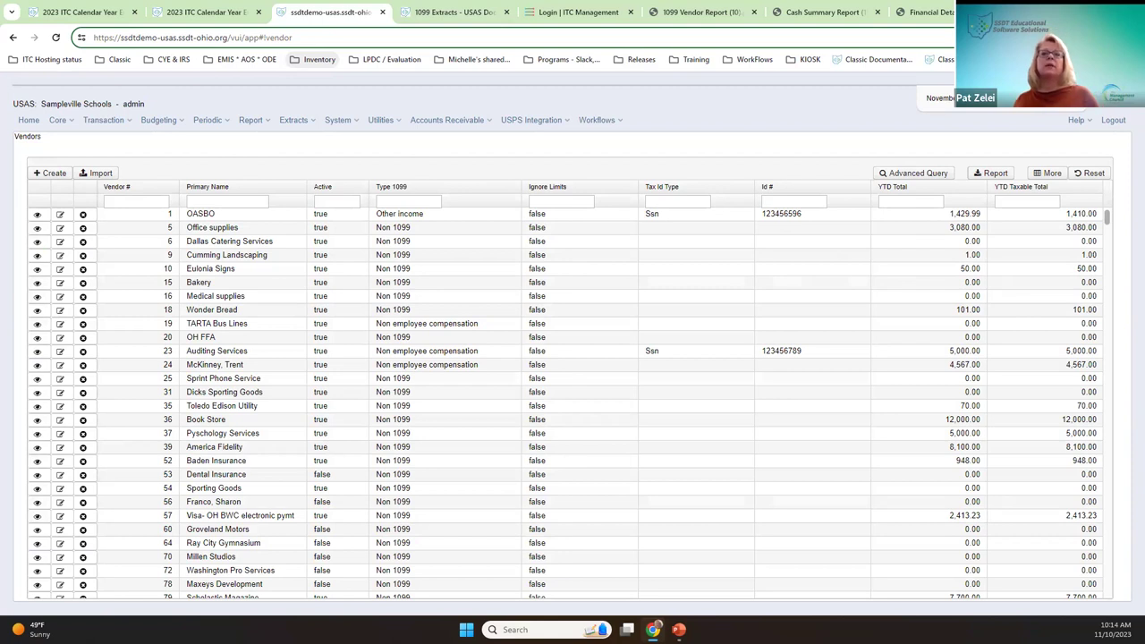
click(913, 172)
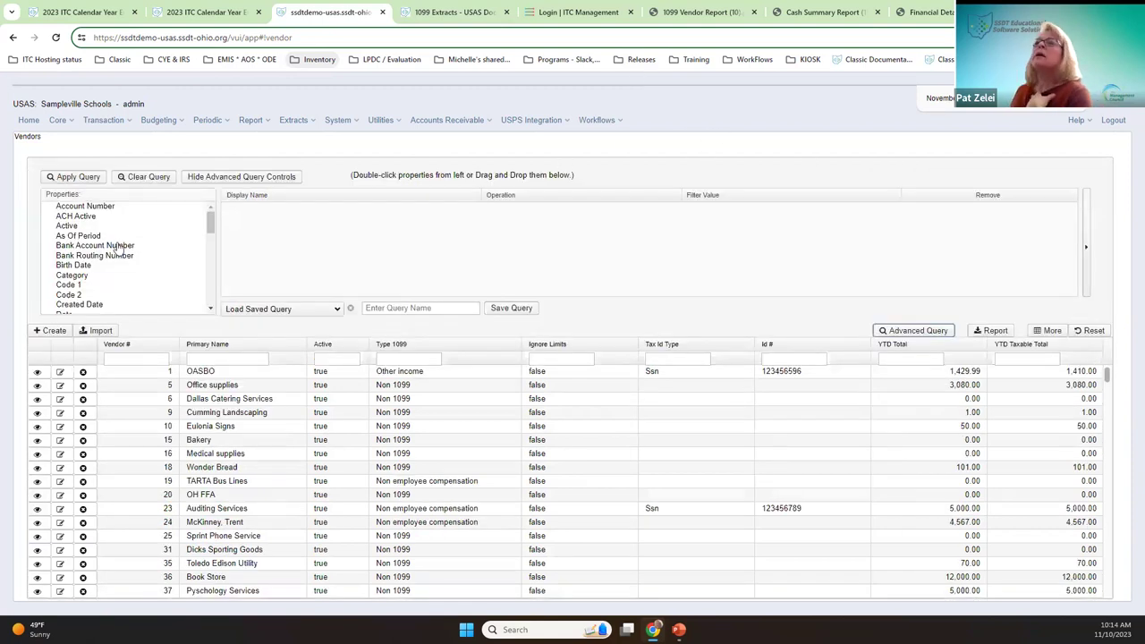
click(338, 309)
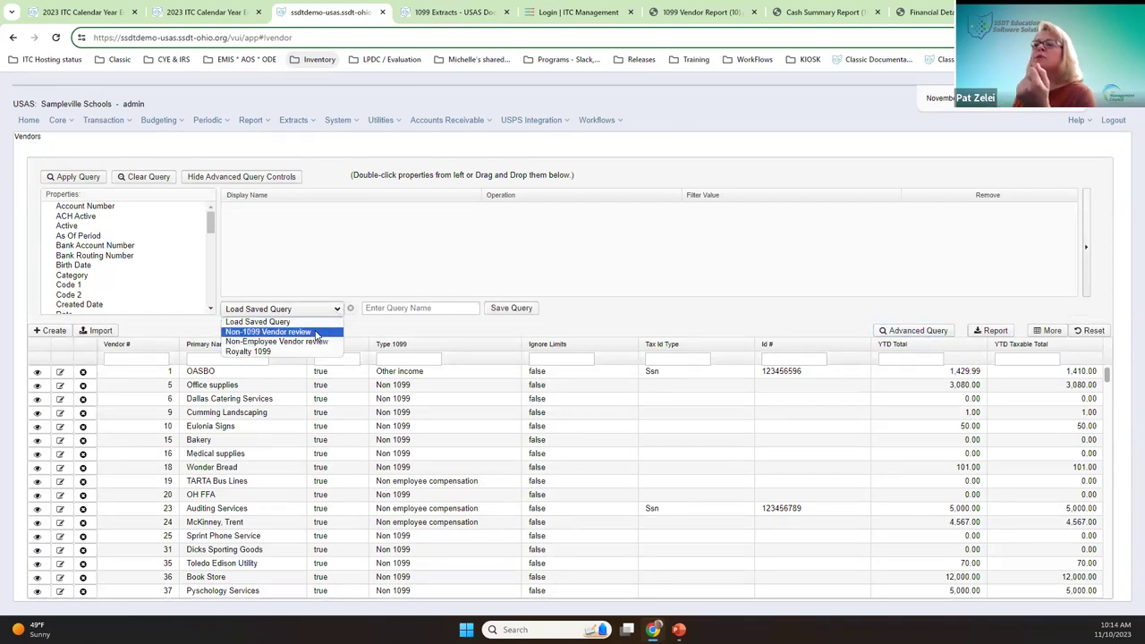
click(315, 333)
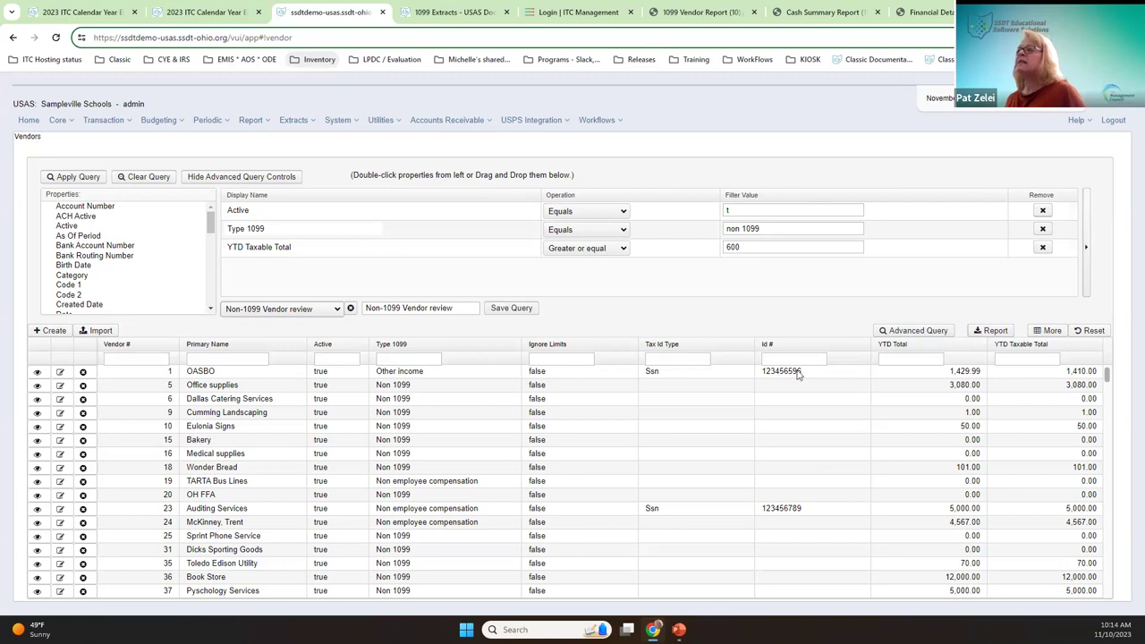
Step: Filter the grid's Type 1099 column by "=non 1099" and hide the advanced query controls
click(417, 358)
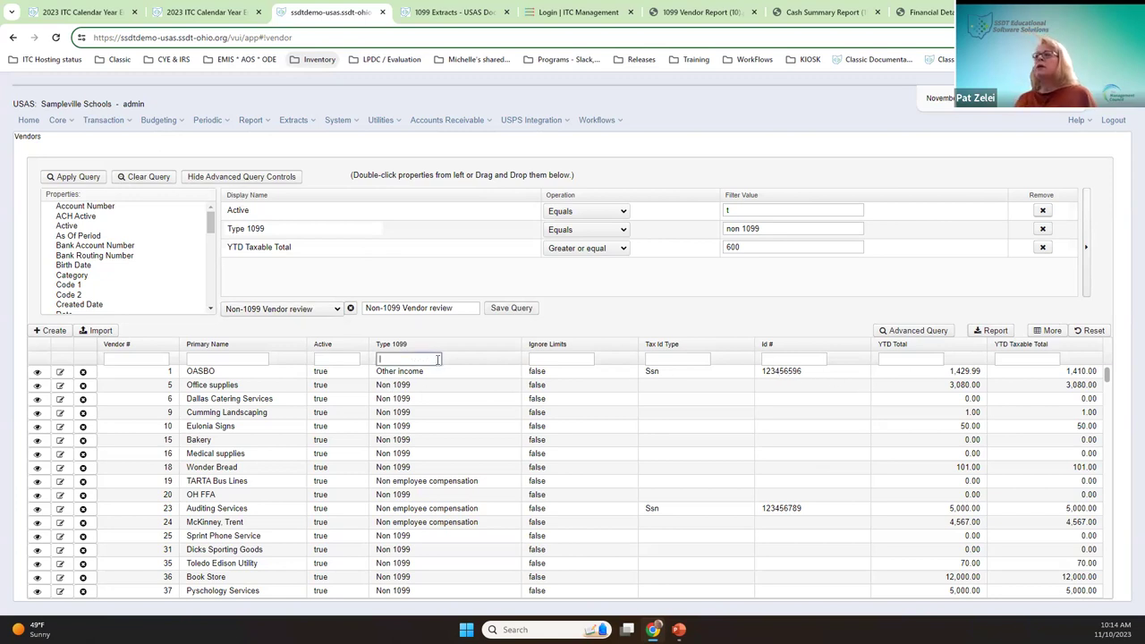
text(n)
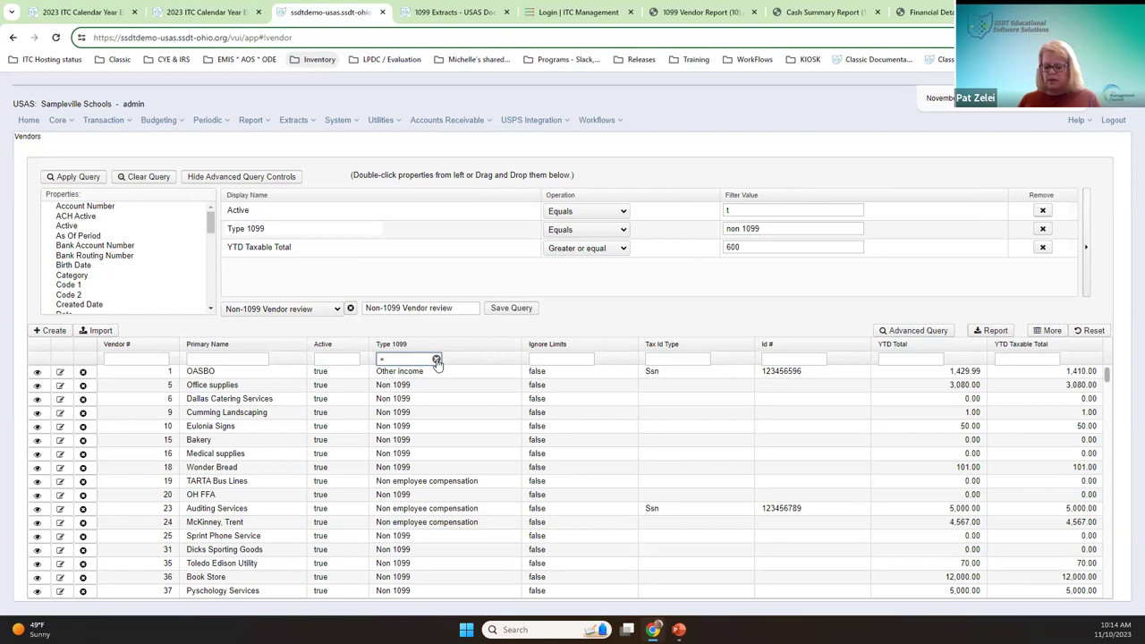
text(non 1099)
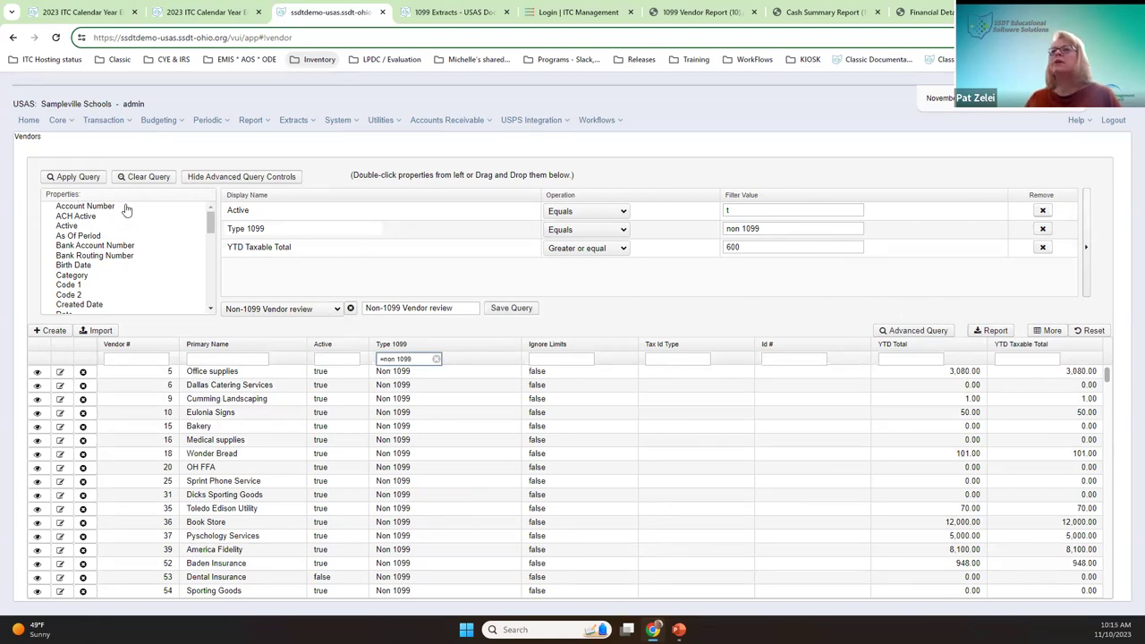
click(214, 178)
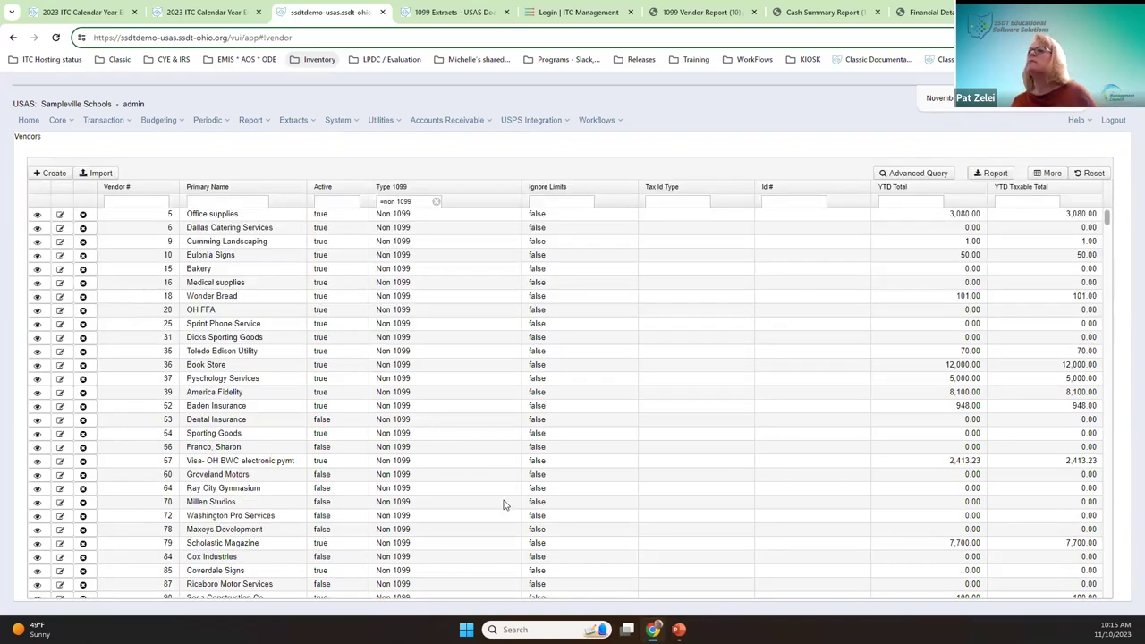
Step: Filter the vendors grid to a YTD Taxable Total of ">=600" and an Active value of "t"
click(1020, 202)
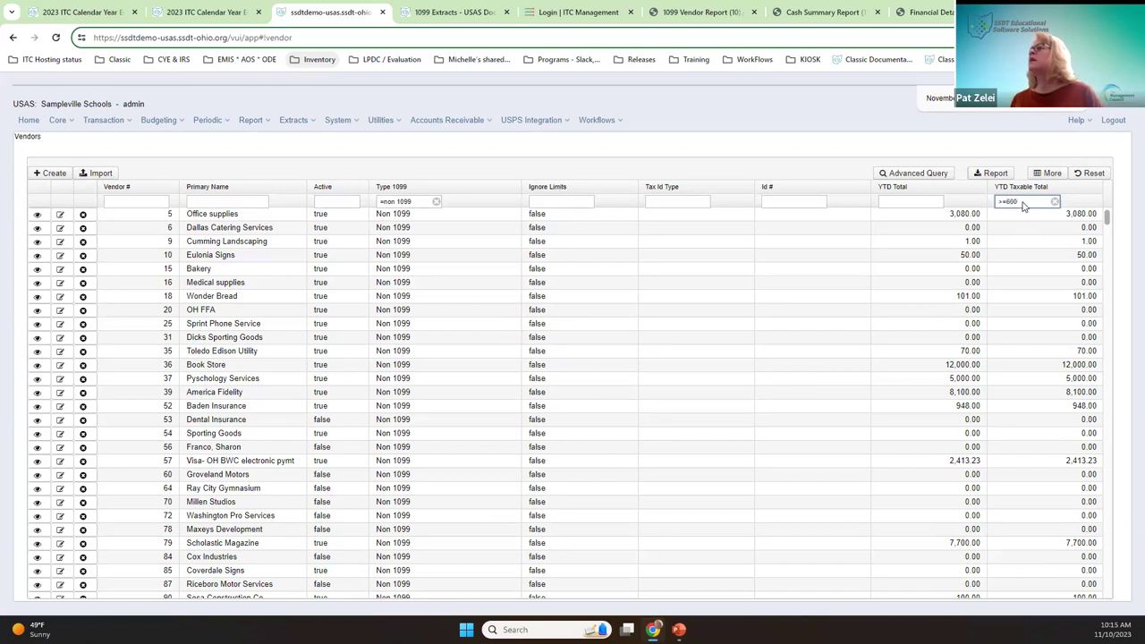
key(Return)
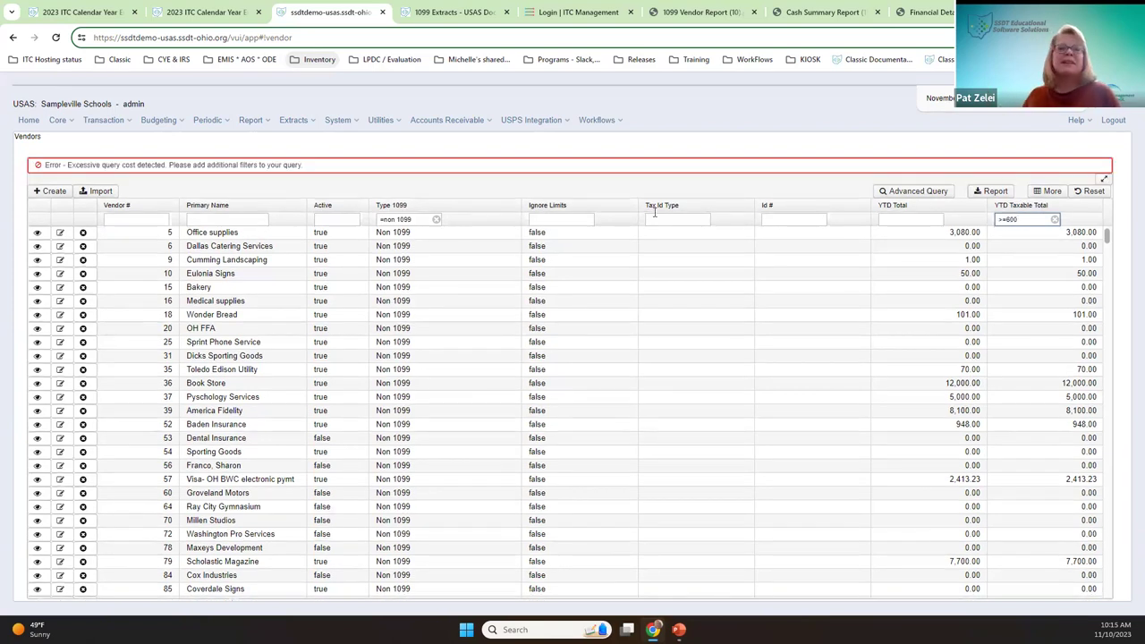
click(327, 219)
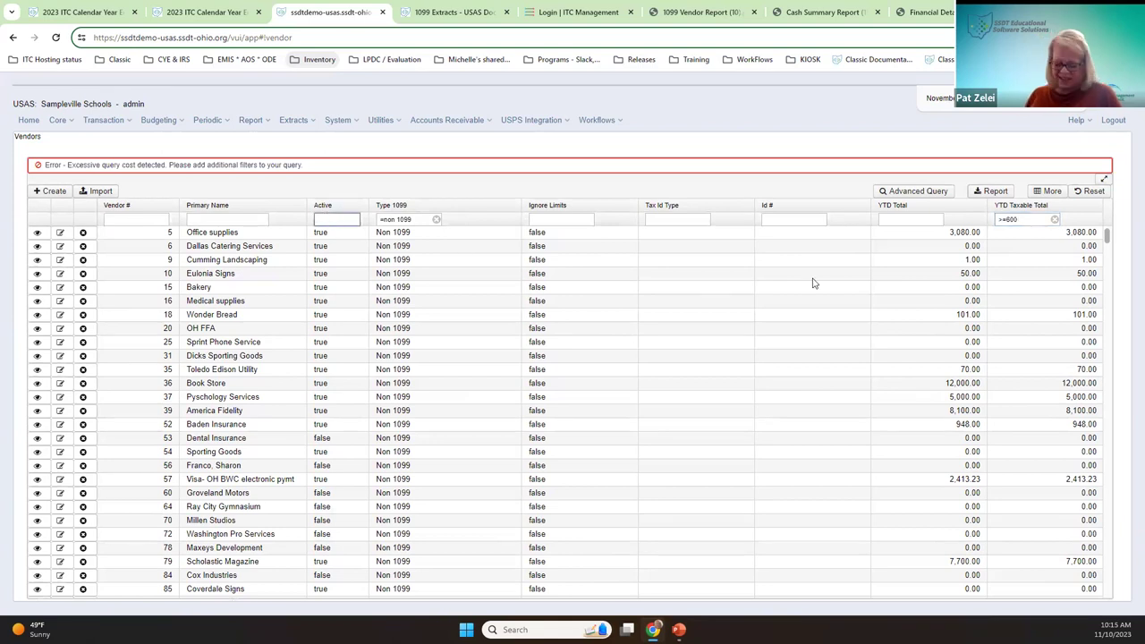
text(t)
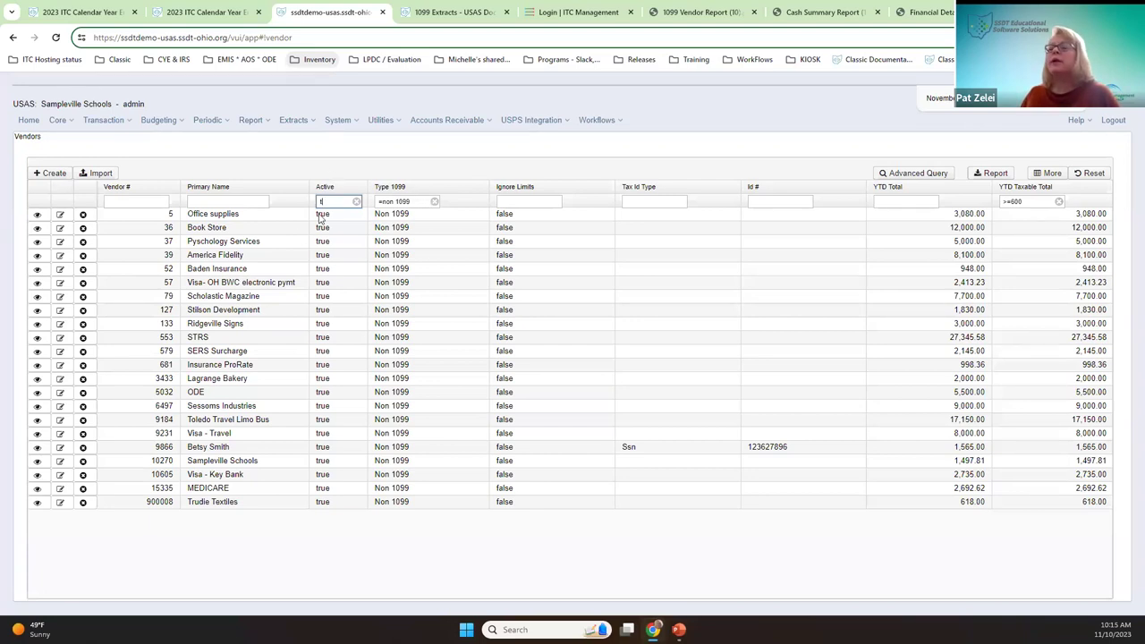
Step: Try "=1099" and "=royalti" as Type 1099 filters on the vendors grid, and clear that column's filter
triple_click(386, 202)
text(=)
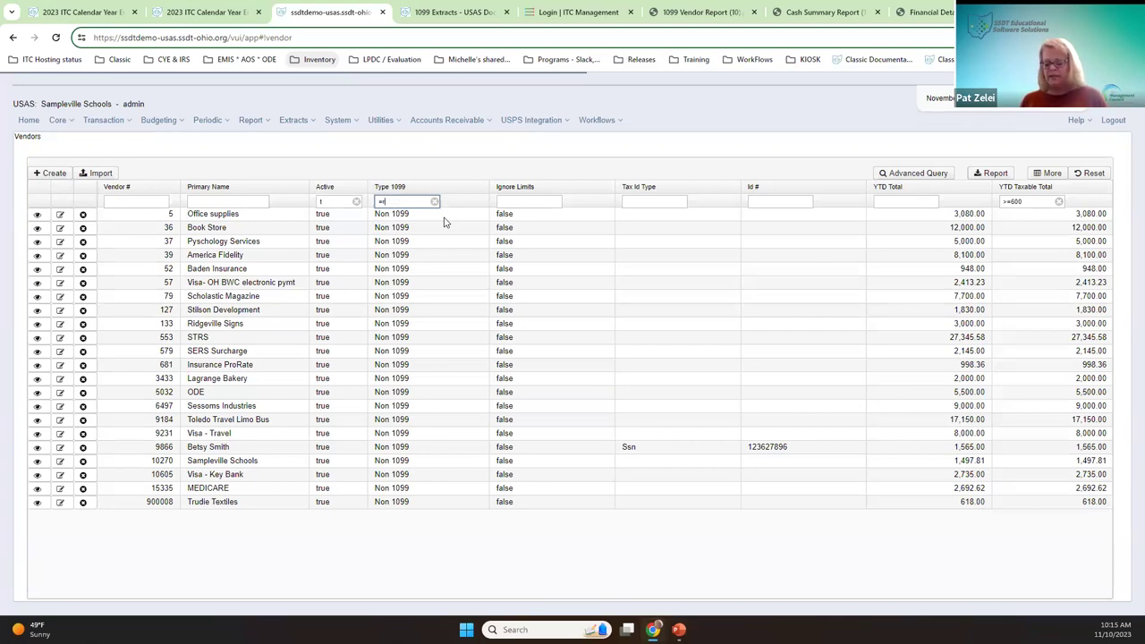
text(1099)
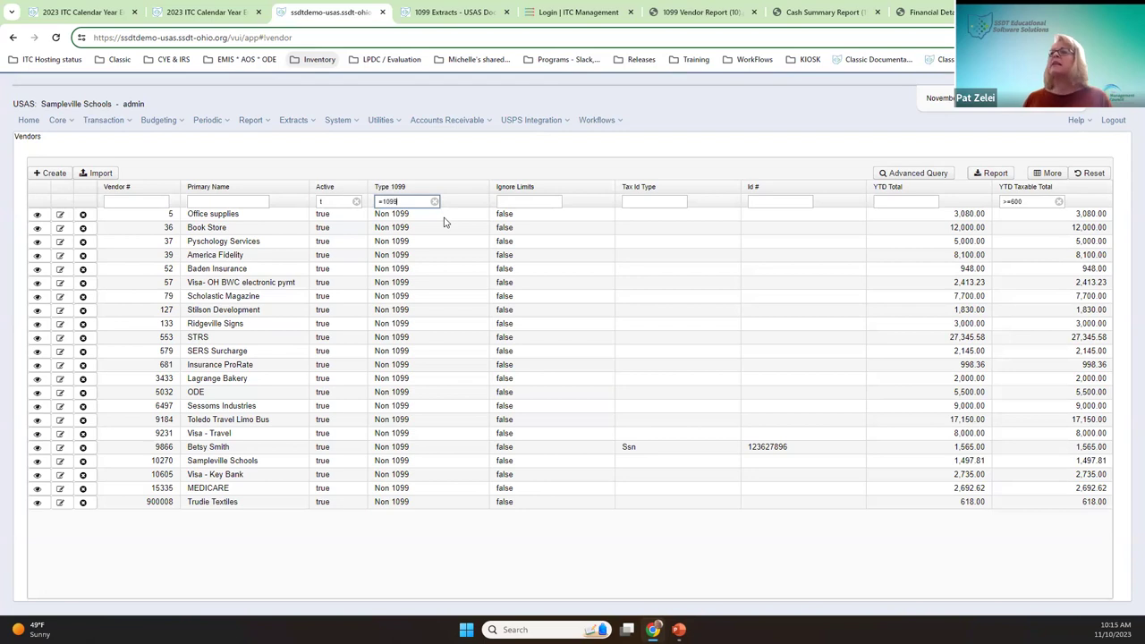
key(BackSpace)
key(BackSpace)
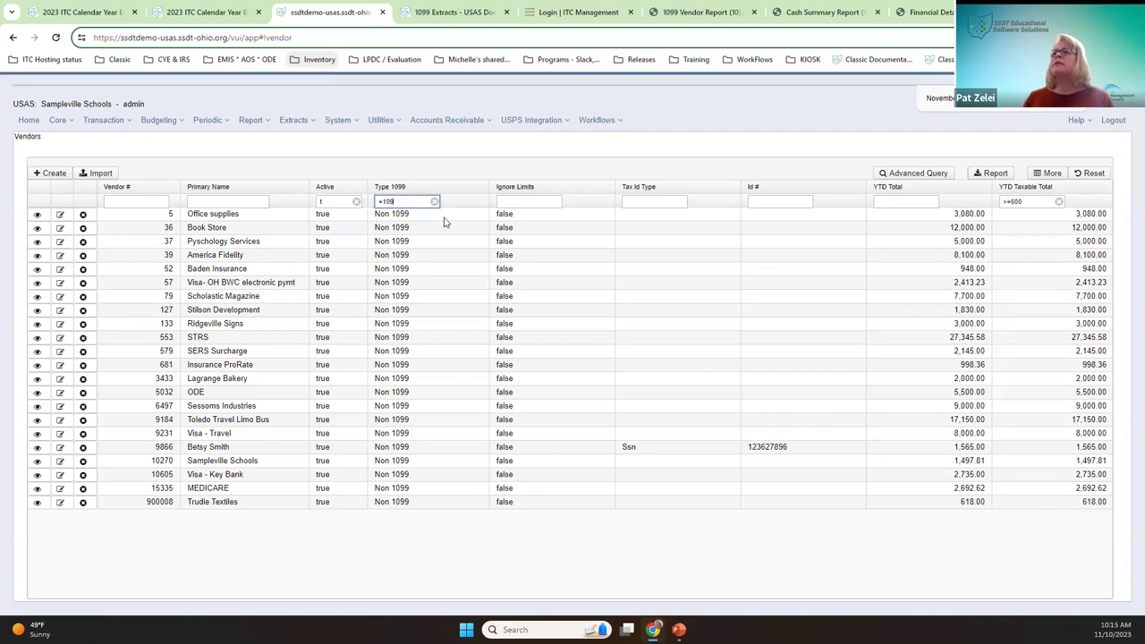
text(alti)
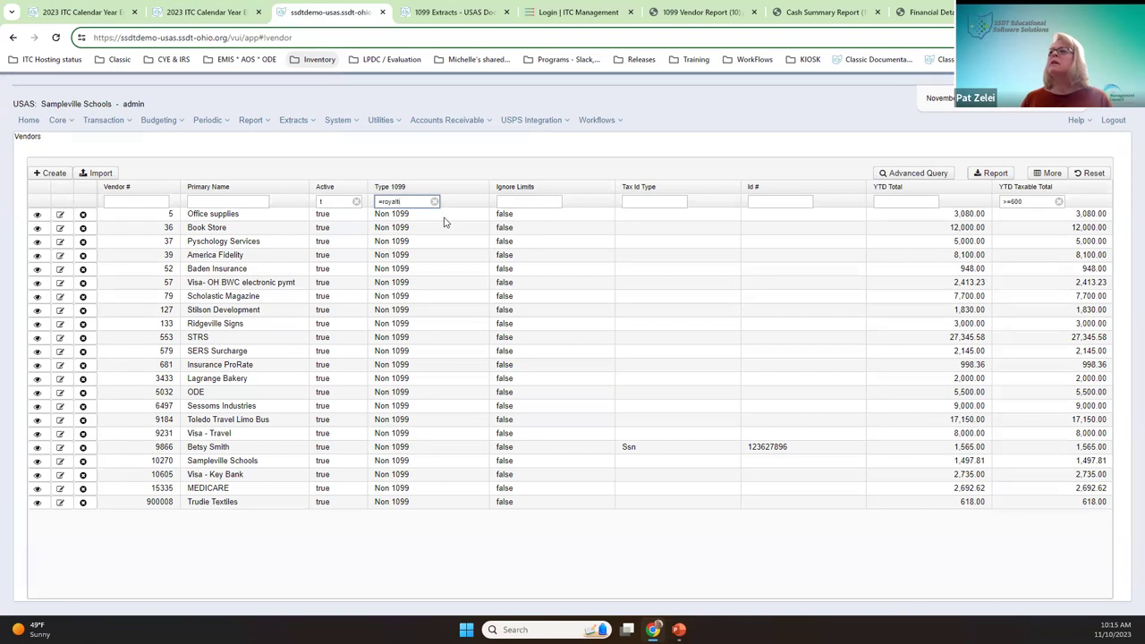
key(BackSpace)
key(BackSpace)
key(BackSpace)
key(BackSpace)
key(BackSpace)
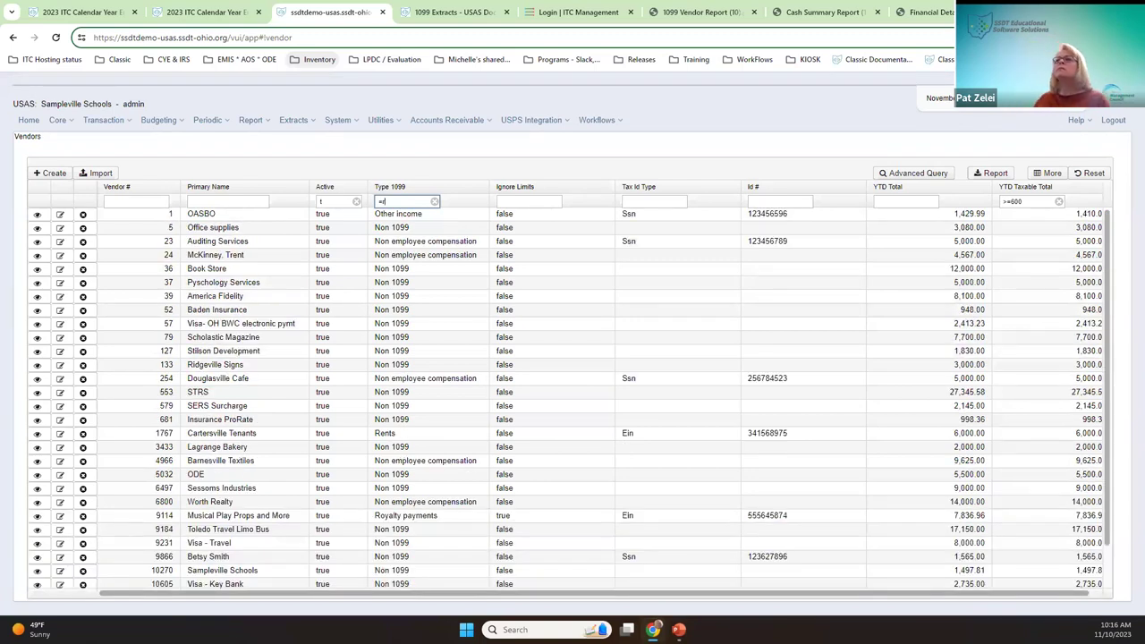
click(435, 201)
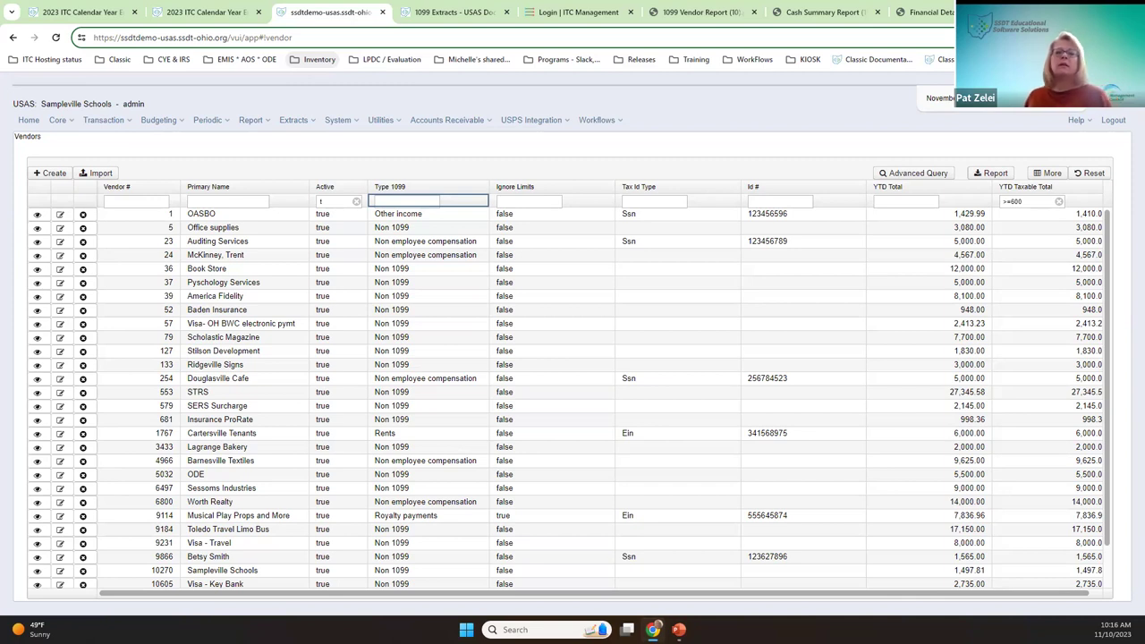
Step: Open the Report Manager, filter the report names by "ssdt" and view the admin-created SSDT 1099 Vendor Report
click(250, 122)
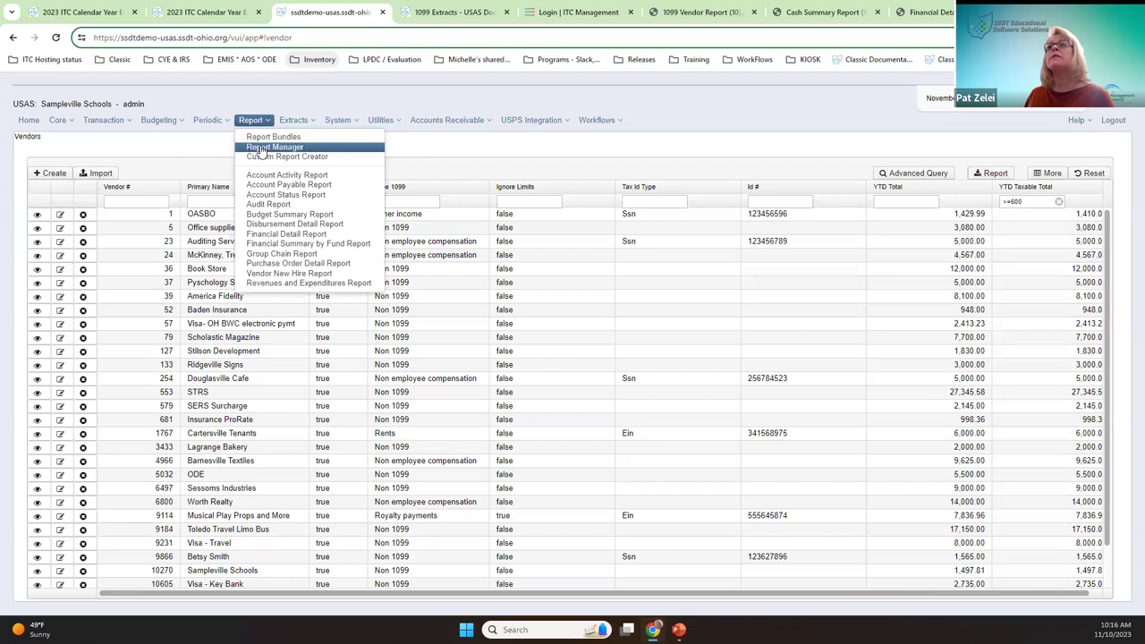
click(269, 147)
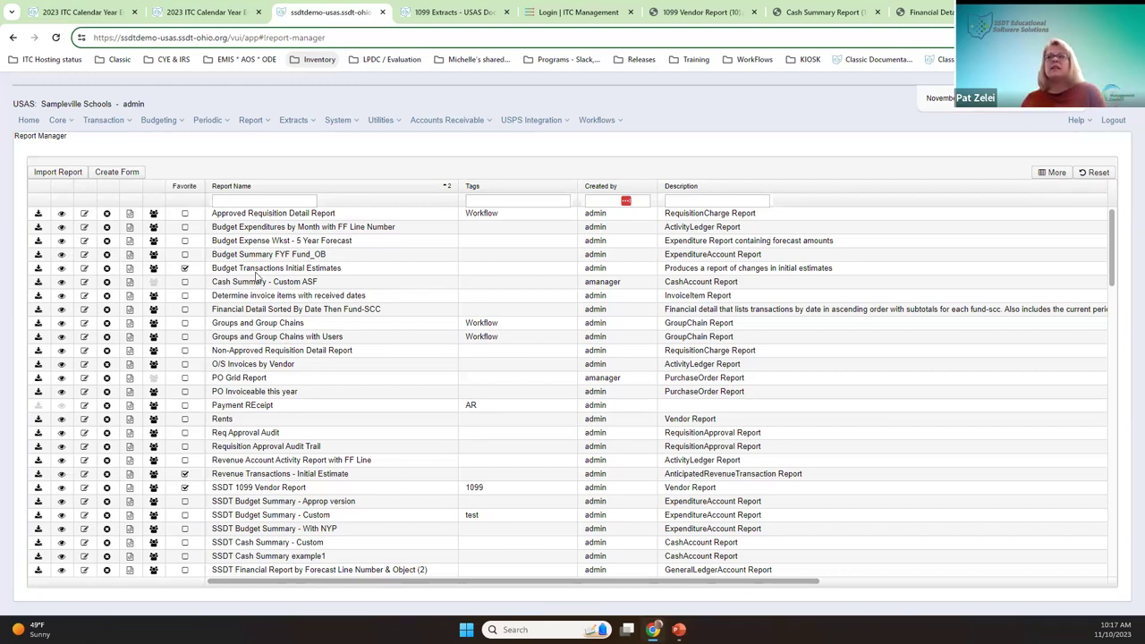
click(253, 198)
text(ss)
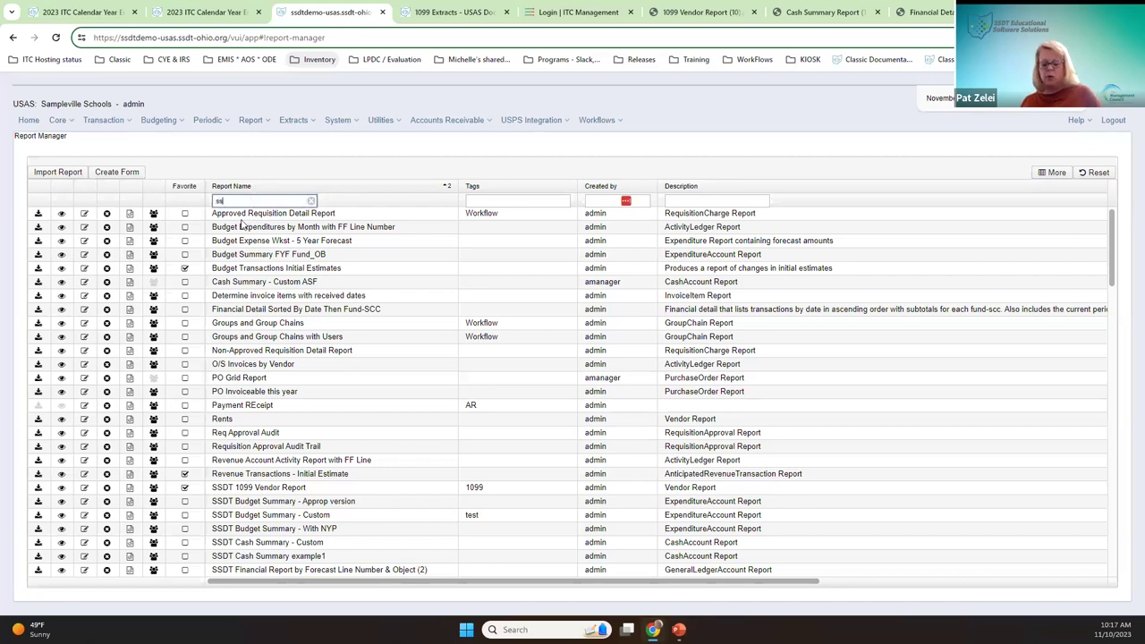
text(dt)
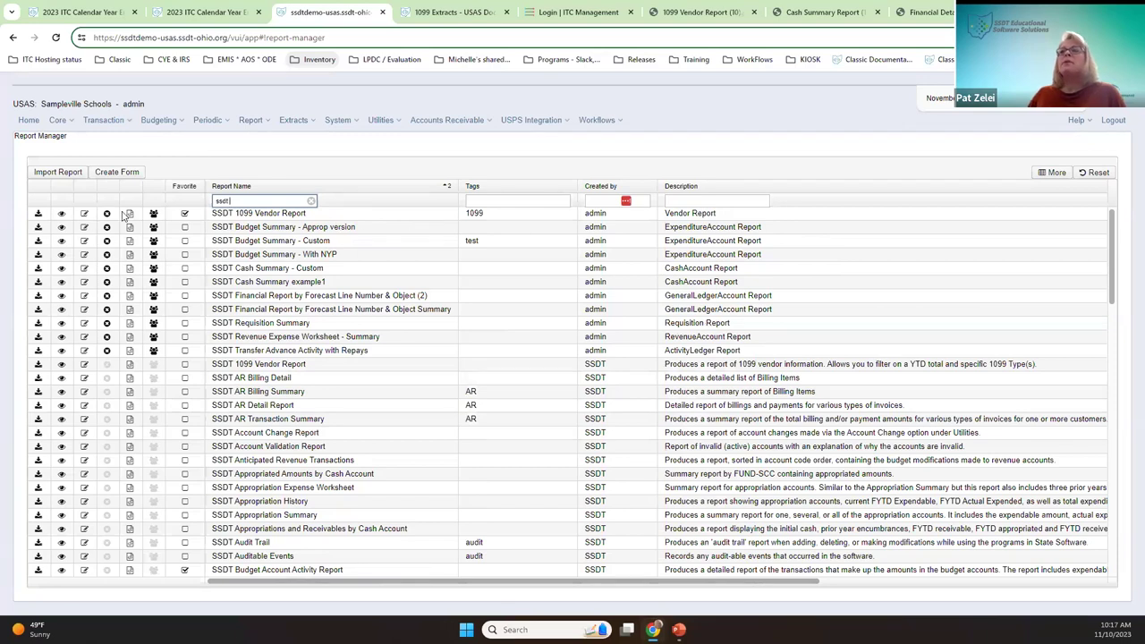
click(61, 214)
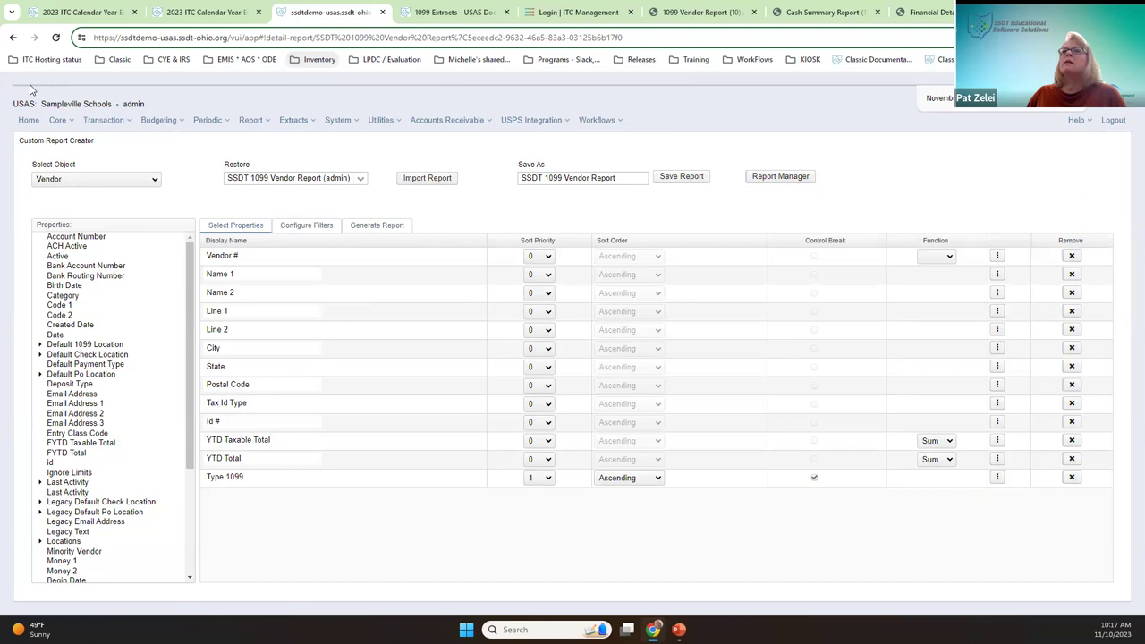
Step: Return to the report list, filter it by the tag 1099 and open the SSDT 1099 Vendor Report
click(14, 37)
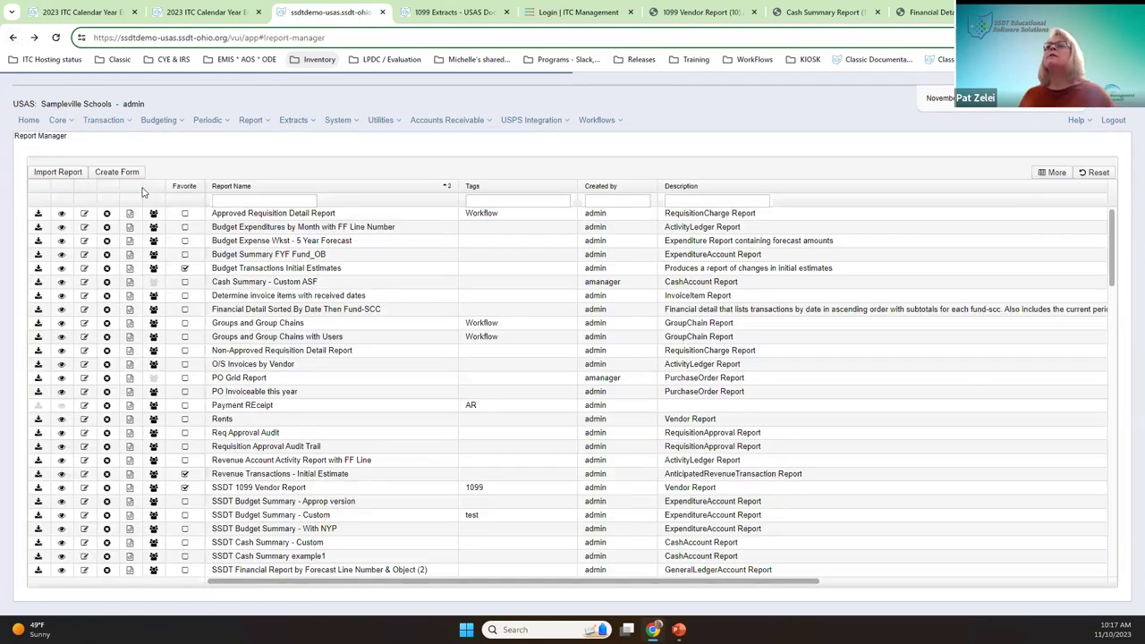
click(84, 213)
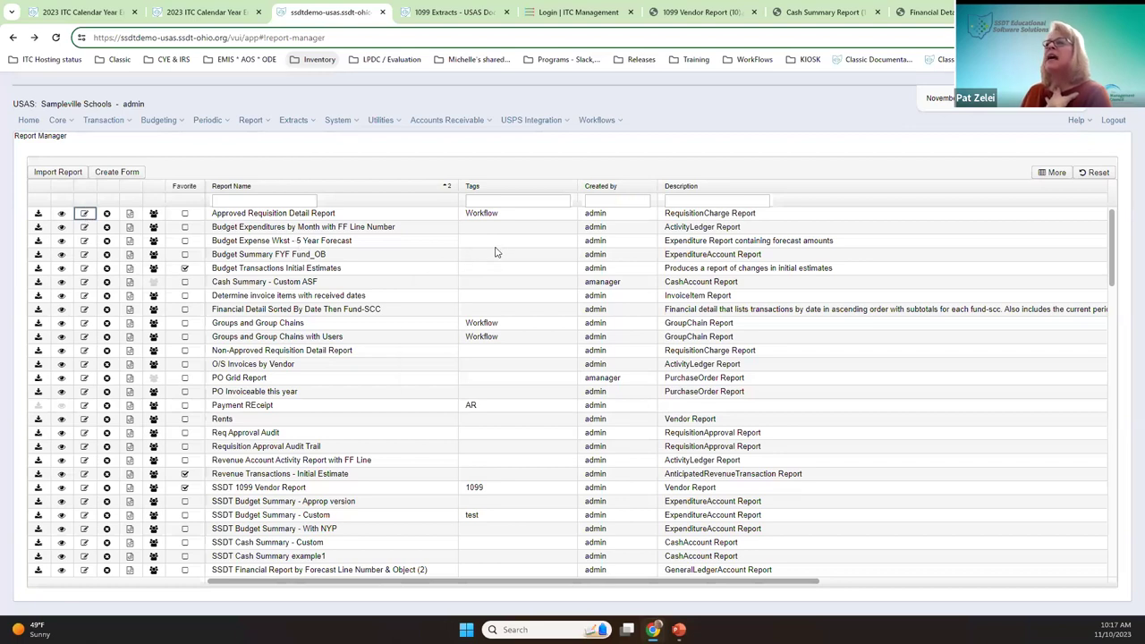
click(528, 303)
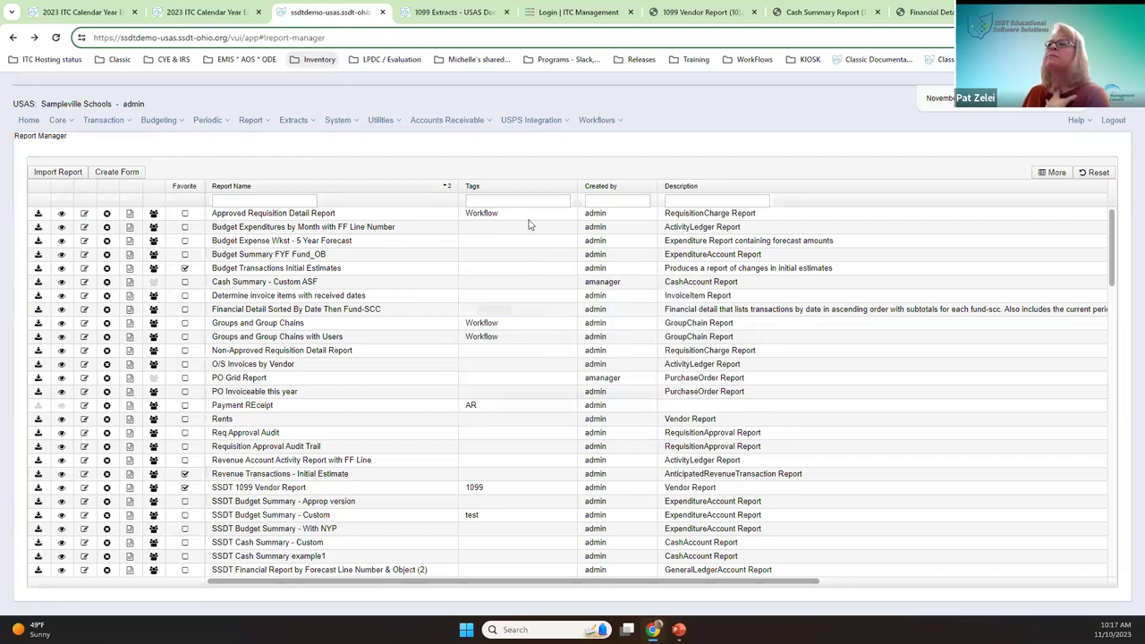
click(510, 201)
text(10)
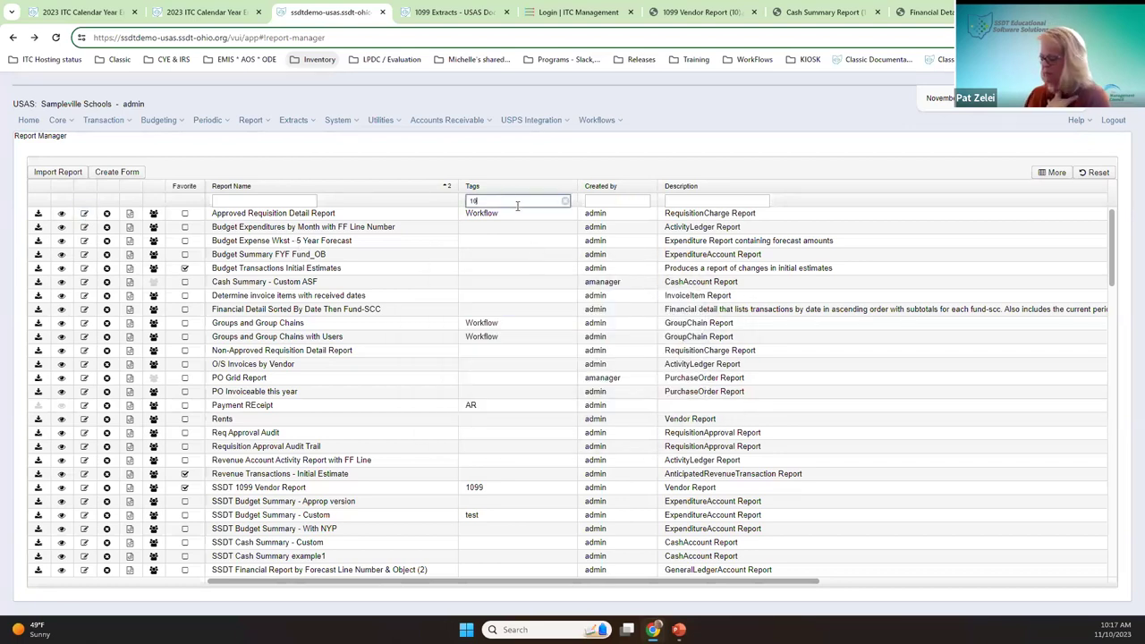
text(99)
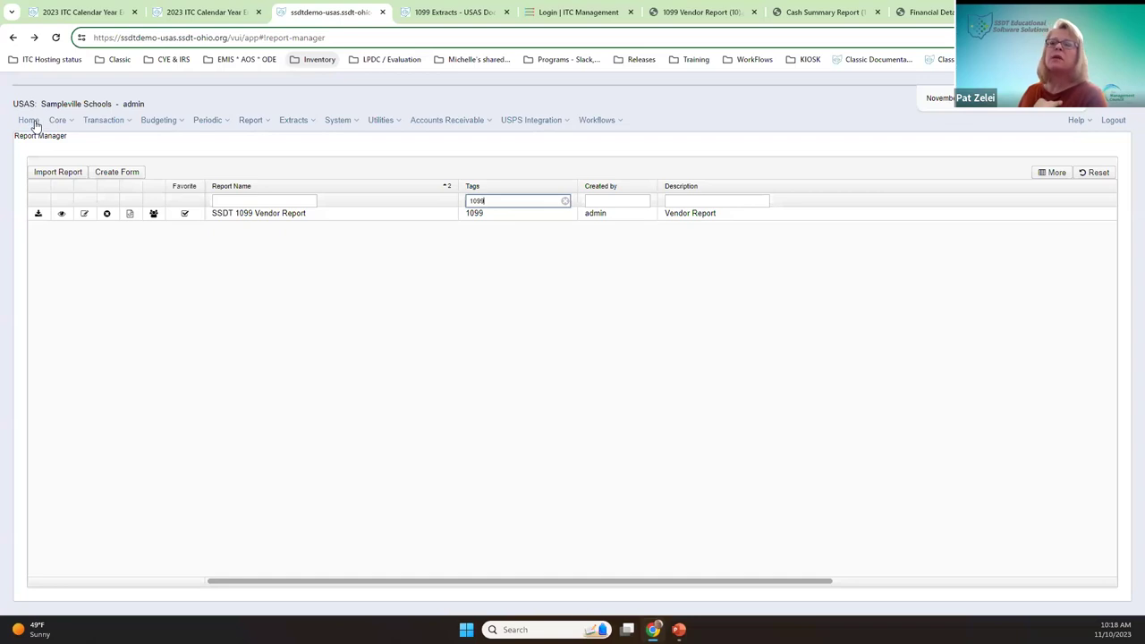
click(62, 215)
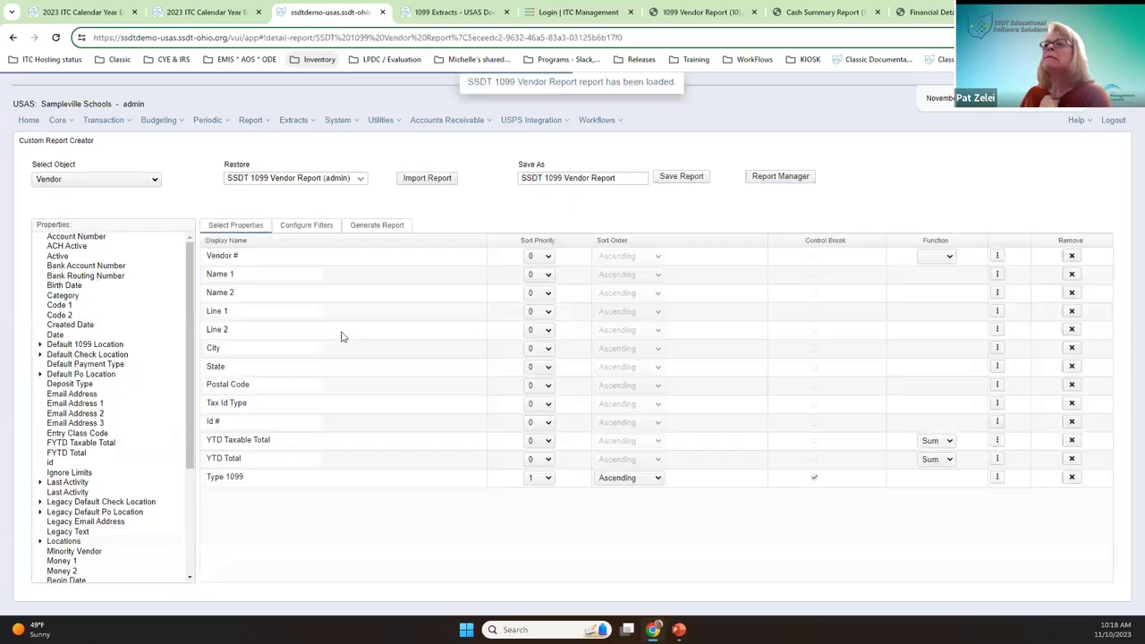
Step: Check the report's configured filters, and set the query parameter for the minimum YTD Taxable Total to 600
click(296, 228)
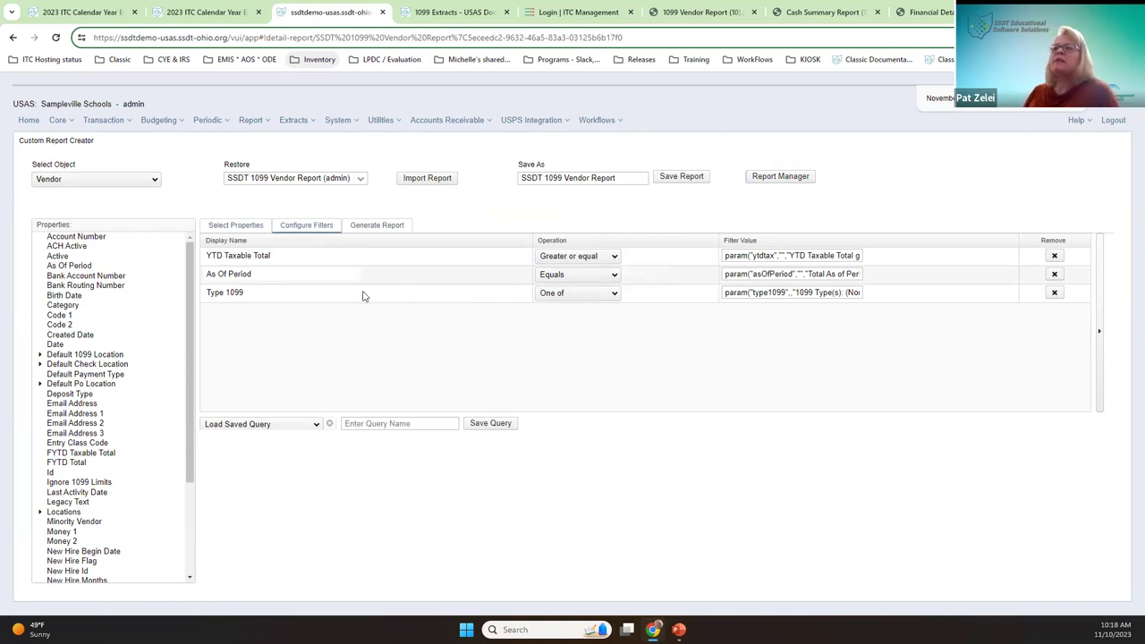
click(382, 225)
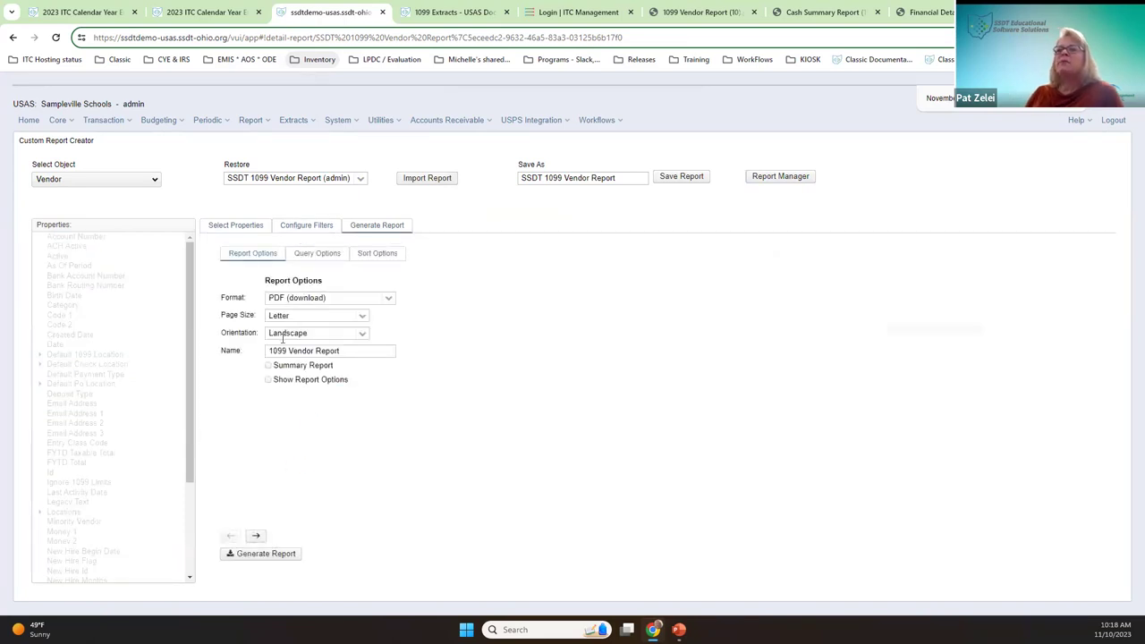
click(317, 254)
click(729, 300)
text(600)
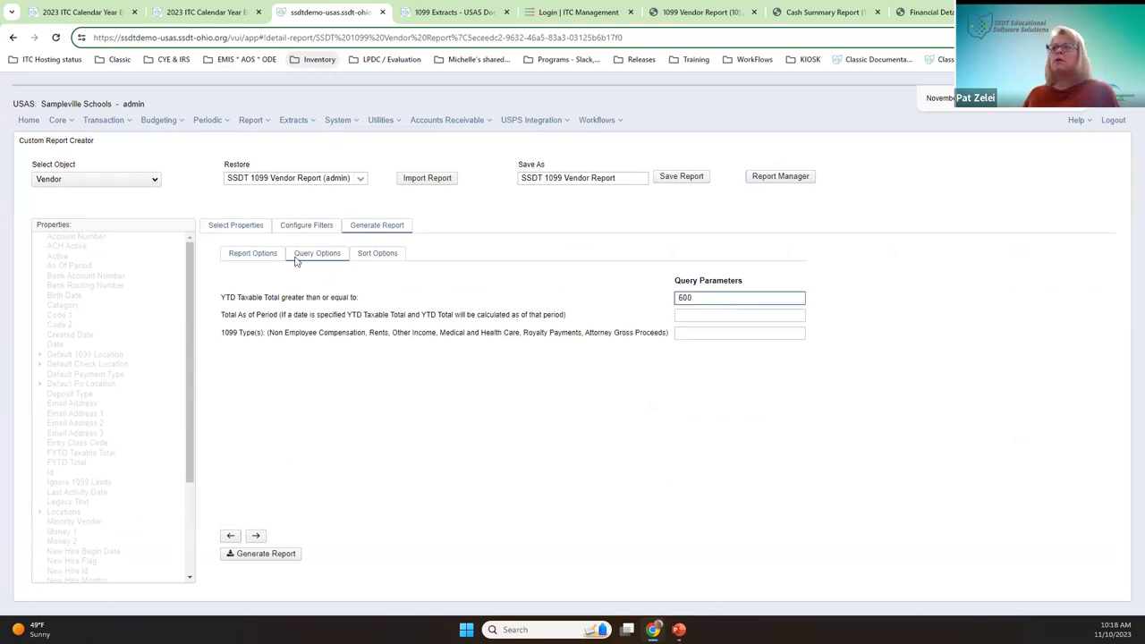
Step: Set the 1099 type parameter to "royalty payments", generate the 1099 Vendor Report as a PDF and close it after viewing
click(748, 345)
click(796, 332)
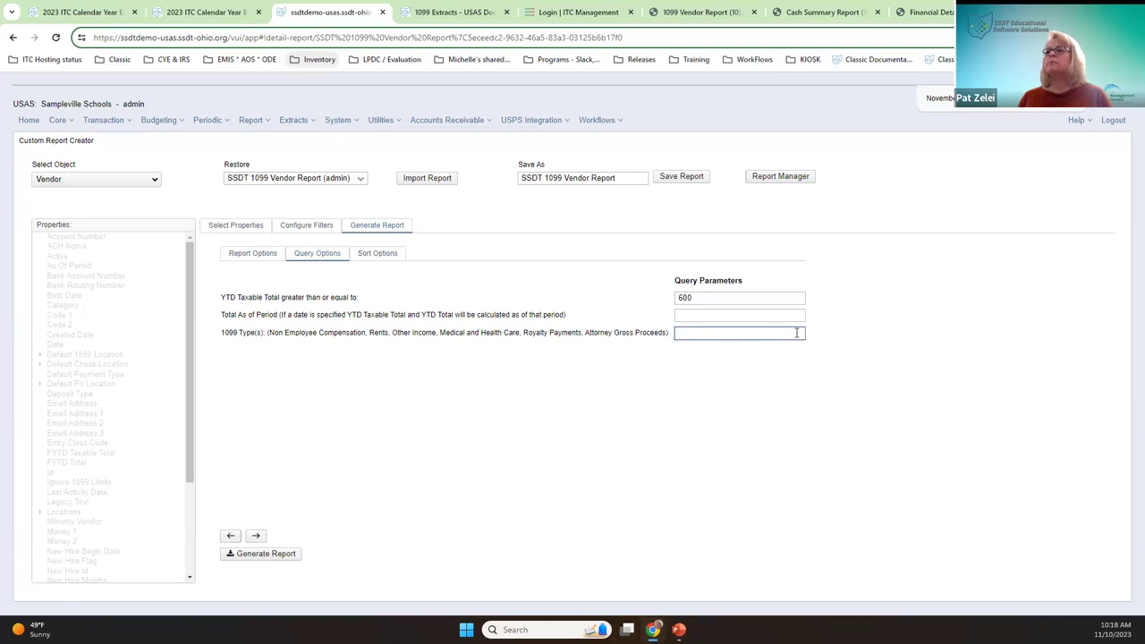
text(royalty)
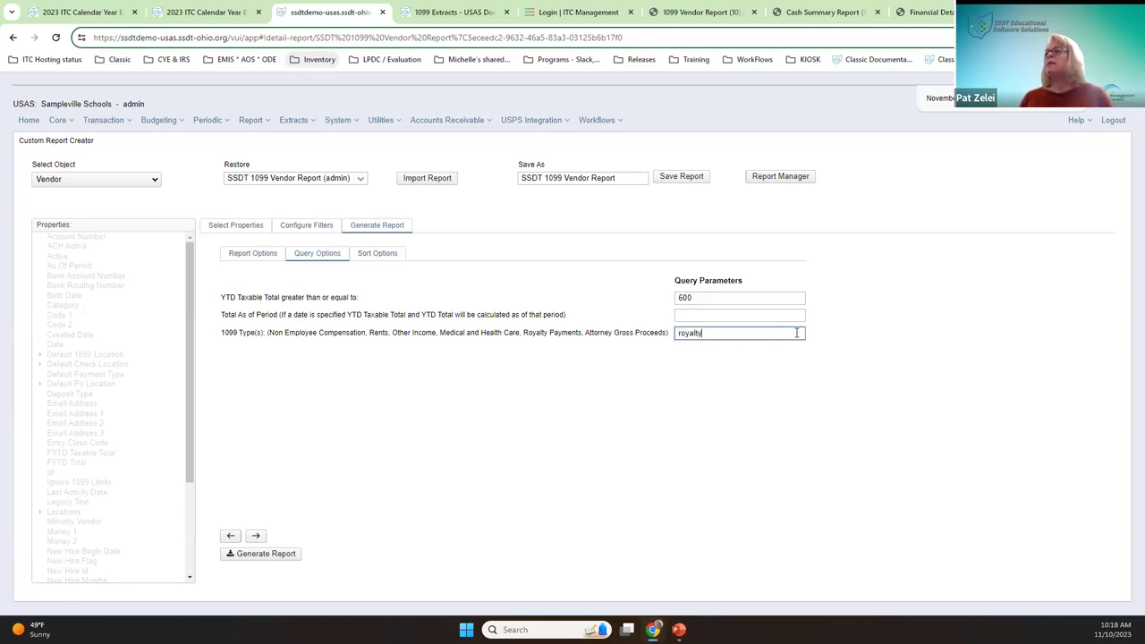
text( payment)
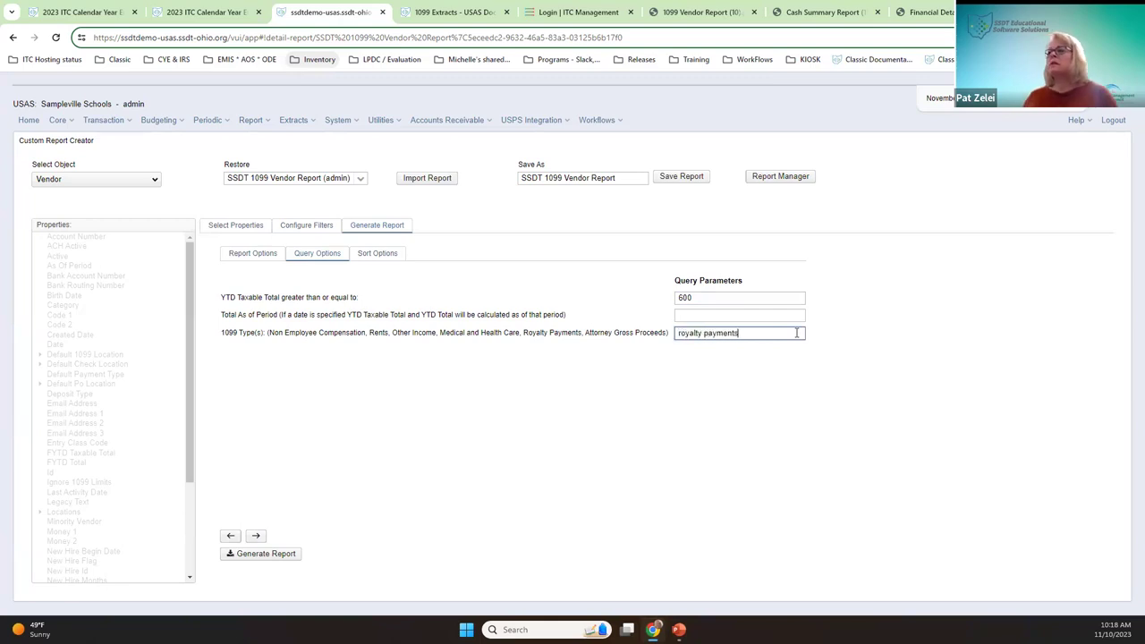
text(s)
click(277, 553)
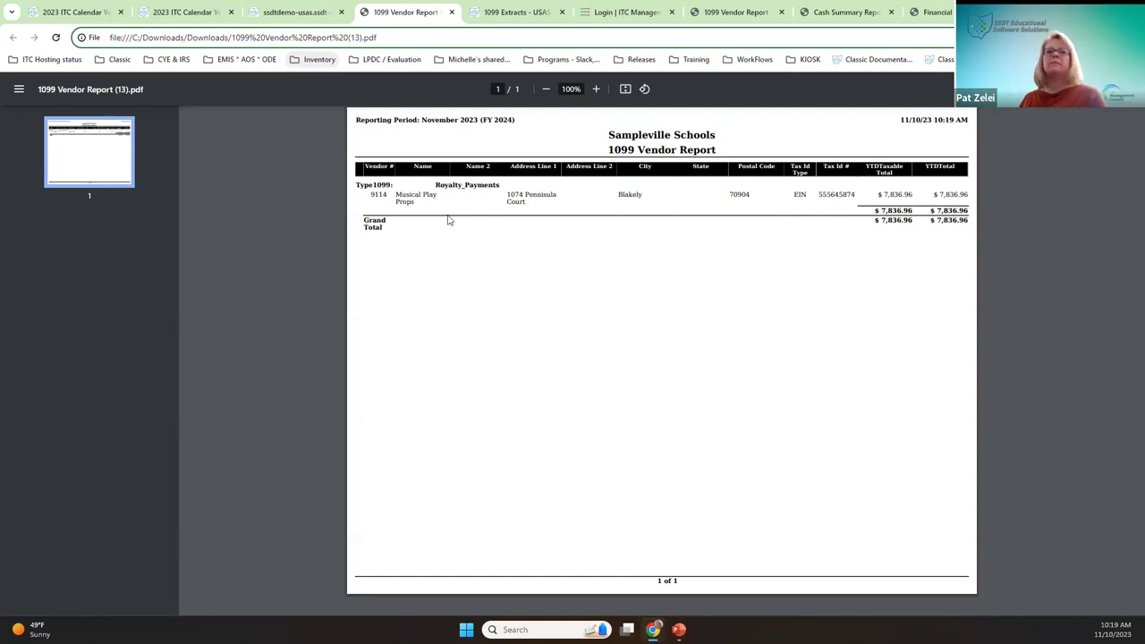
click(452, 12)
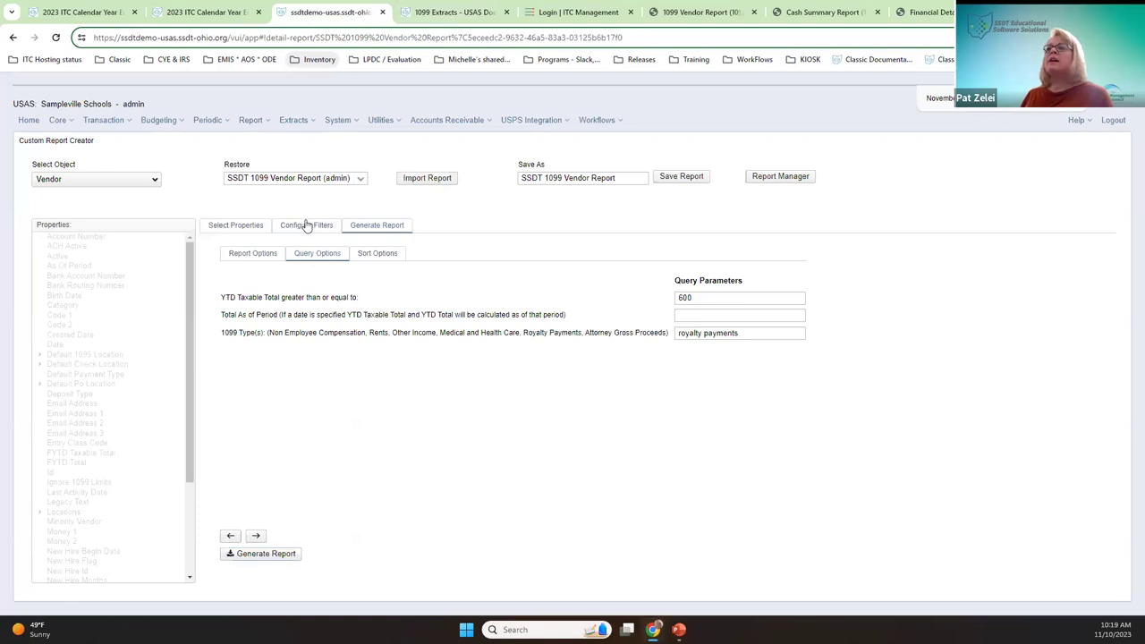
Step: Review the report's configured filters again and go back to the 1099 type query parameter
click(307, 226)
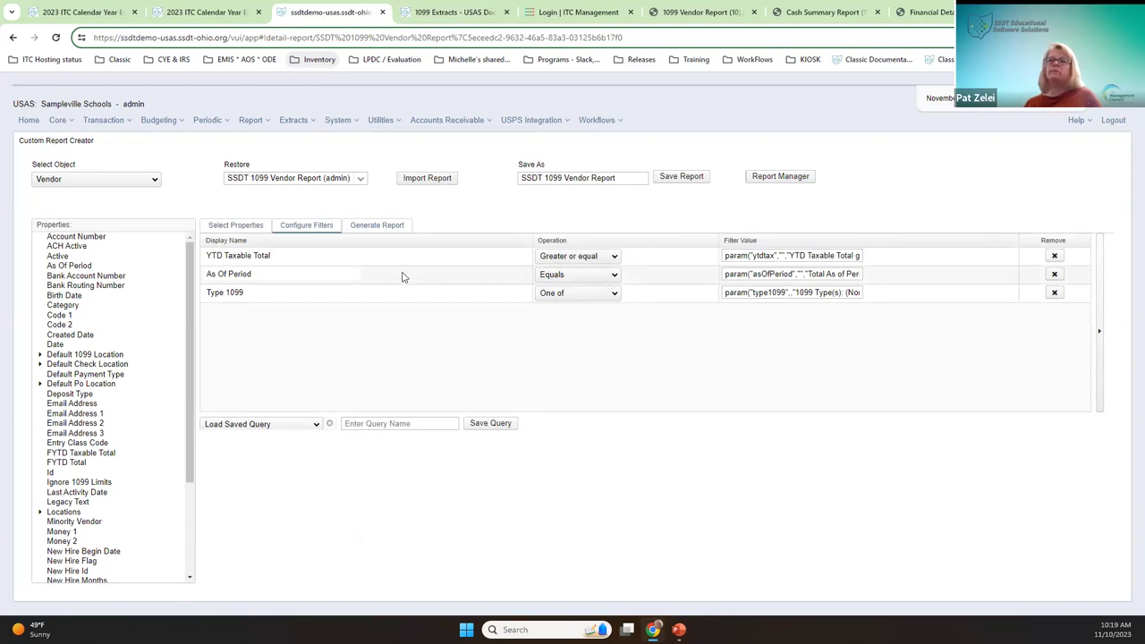
click(371, 229)
click(319, 255)
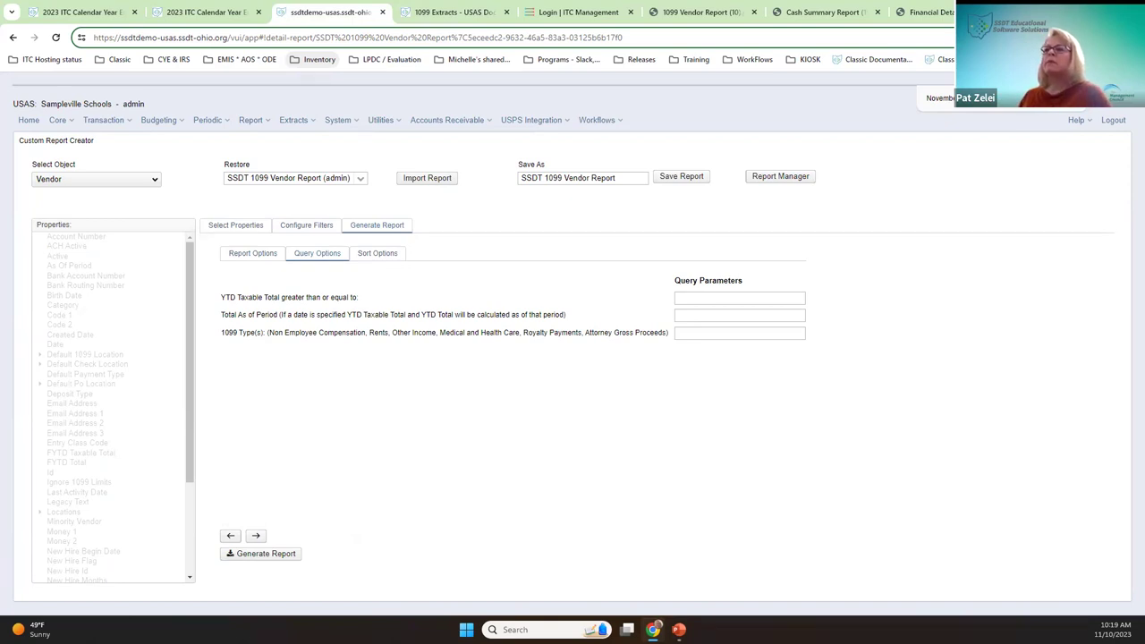
click(703, 335)
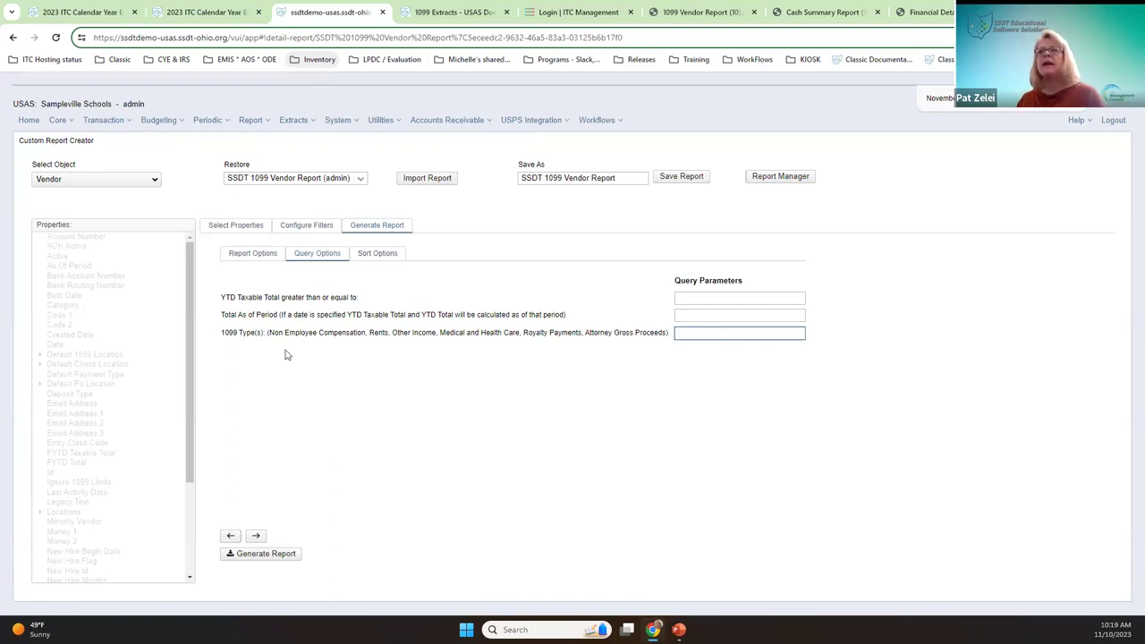
Step: Review the earlier "1099 Vendor Report (10)" PDF by 1099 type, highlight the YTD taxable grand total and return to the report creator
click(696, 13)
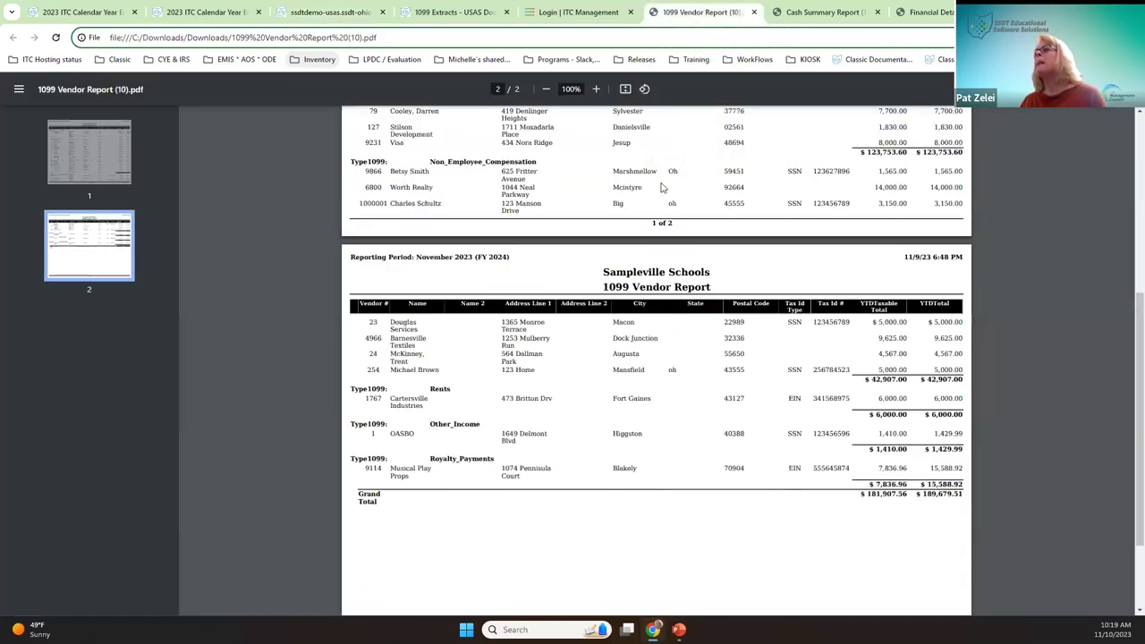
scroll(601, 230, up, 5)
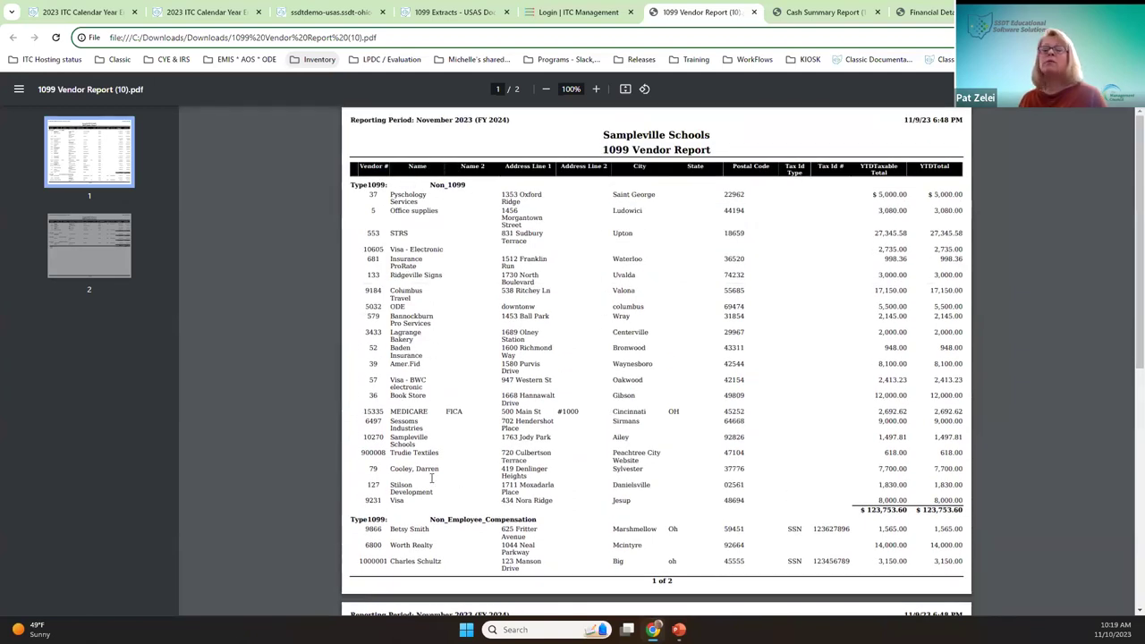
scroll(465, 311, down, 3)
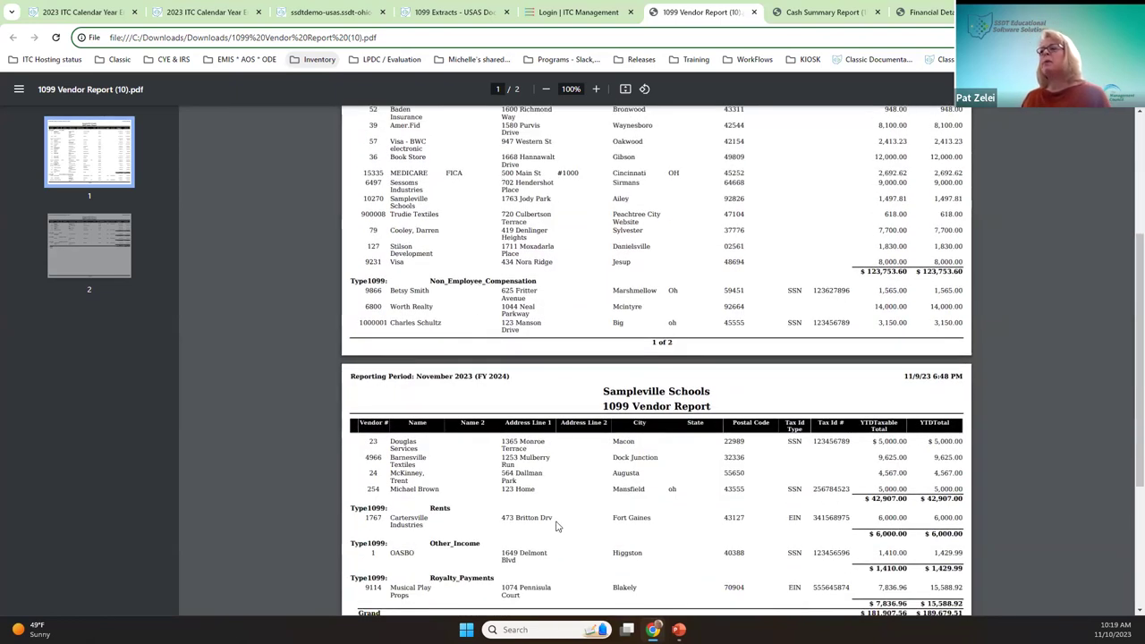
scroll(531, 456, down, 2)
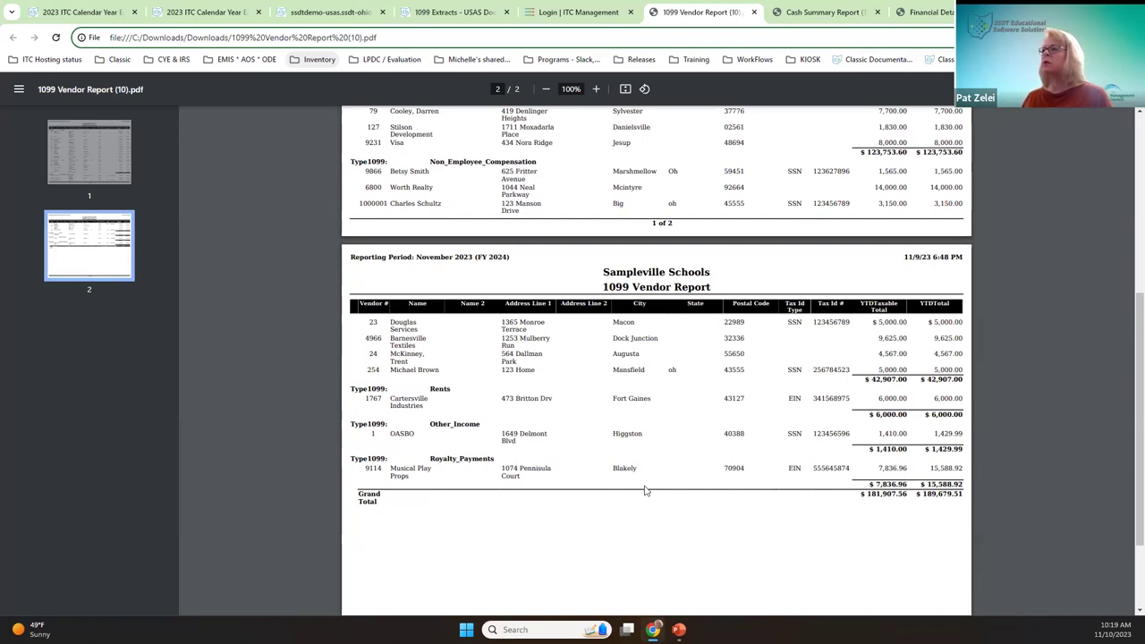
scroll(733, 465, down, 1)
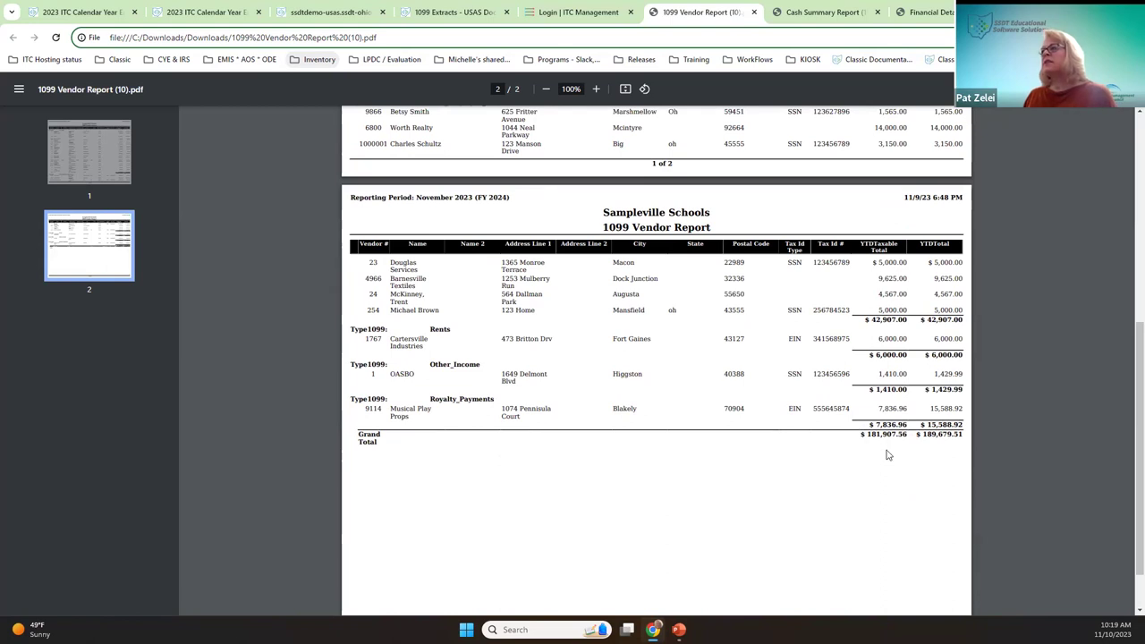
drag(909, 435, 858, 436)
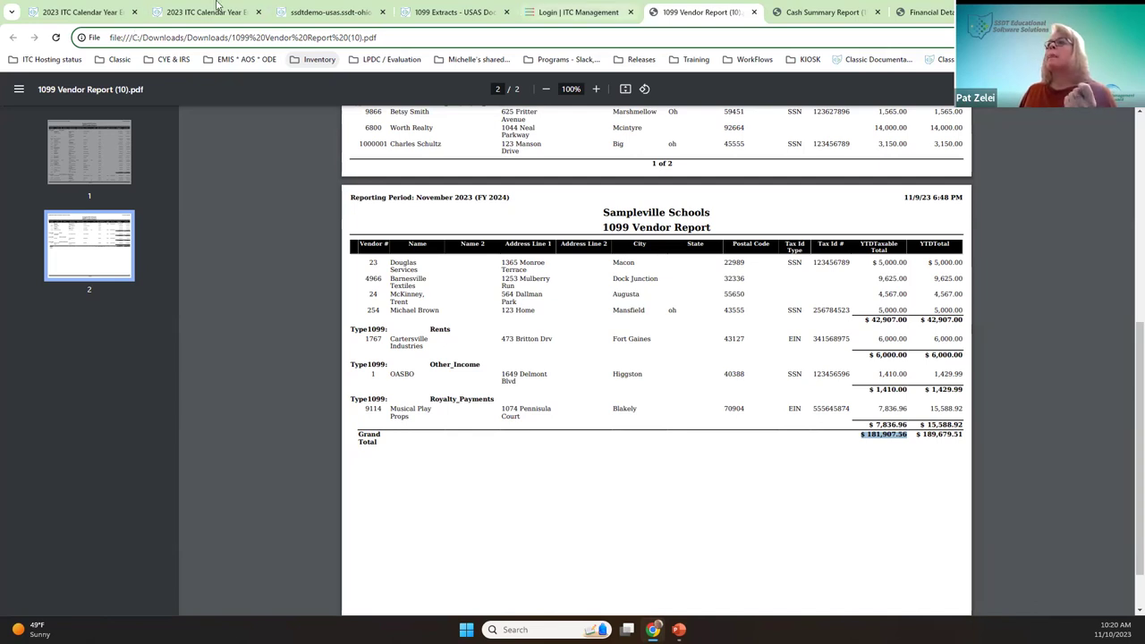
click(327, 12)
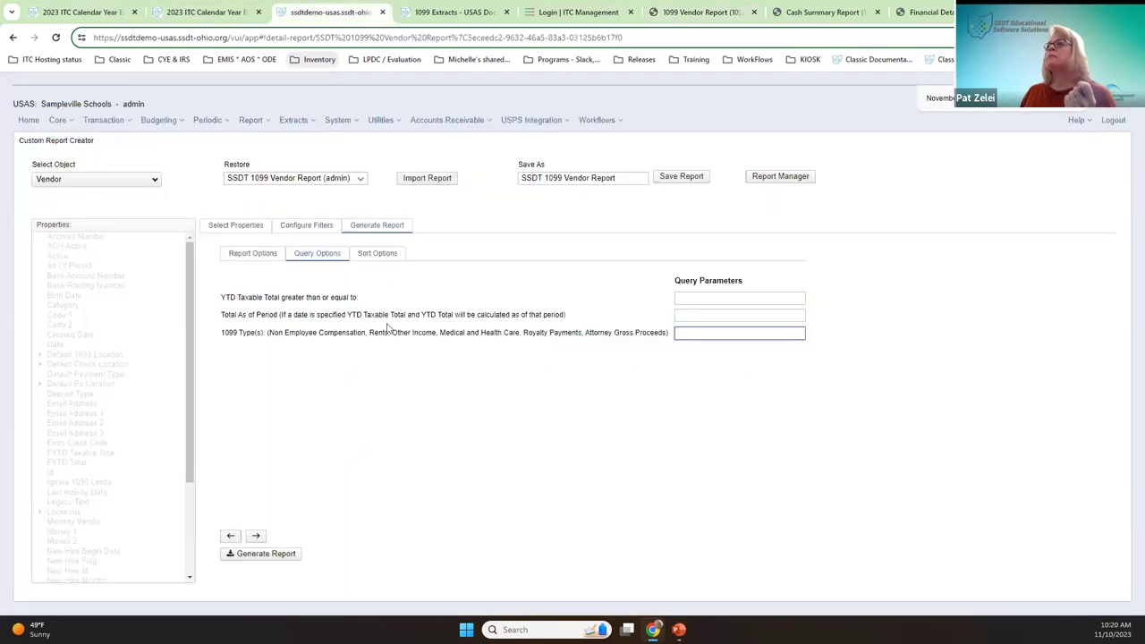
Step: Check the vendor report's selected properties, open the periodic 1099 Extracts page and review its options through the Payer Name Control field
click(300, 228)
click(251, 227)
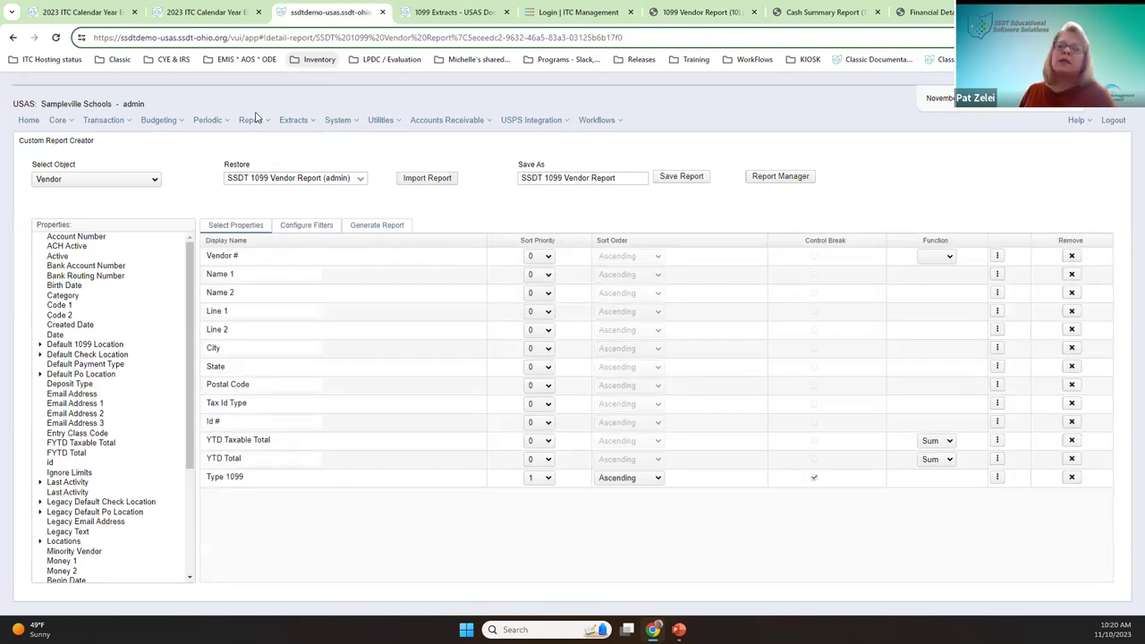
click(204, 123)
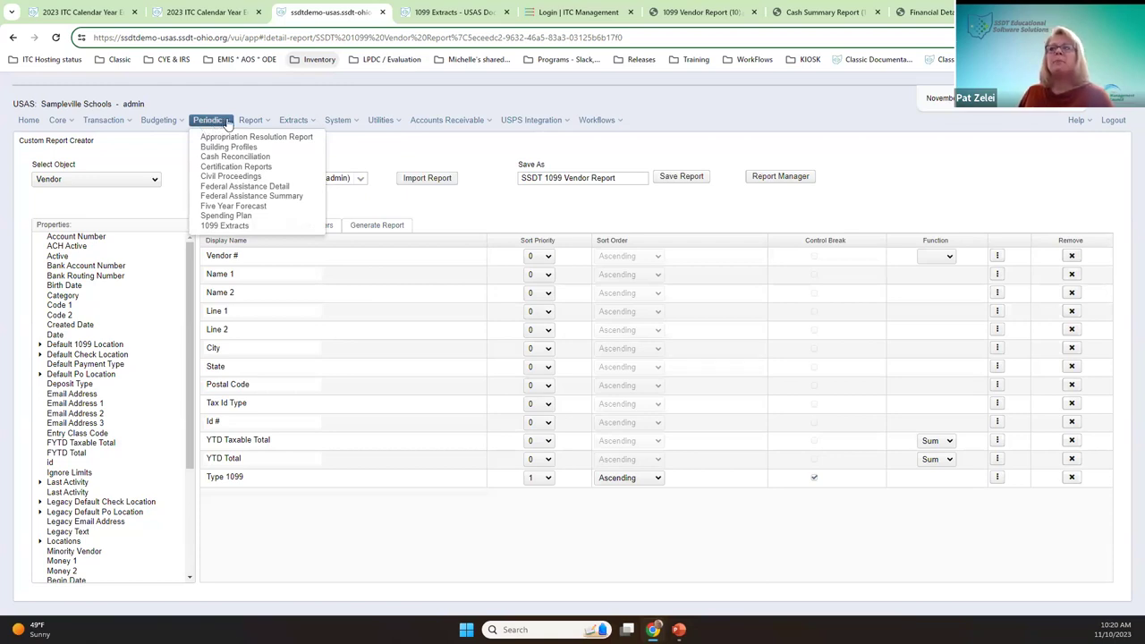
click(221, 226)
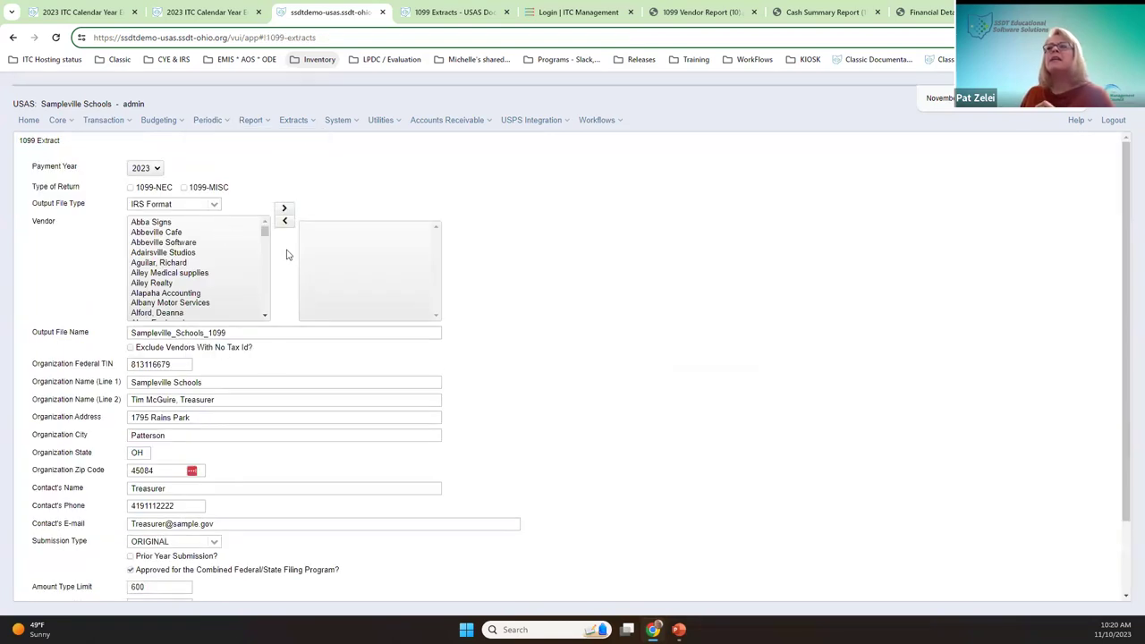
scroll(286, 254, down, 1)
scroll(286, 255, down, 1)
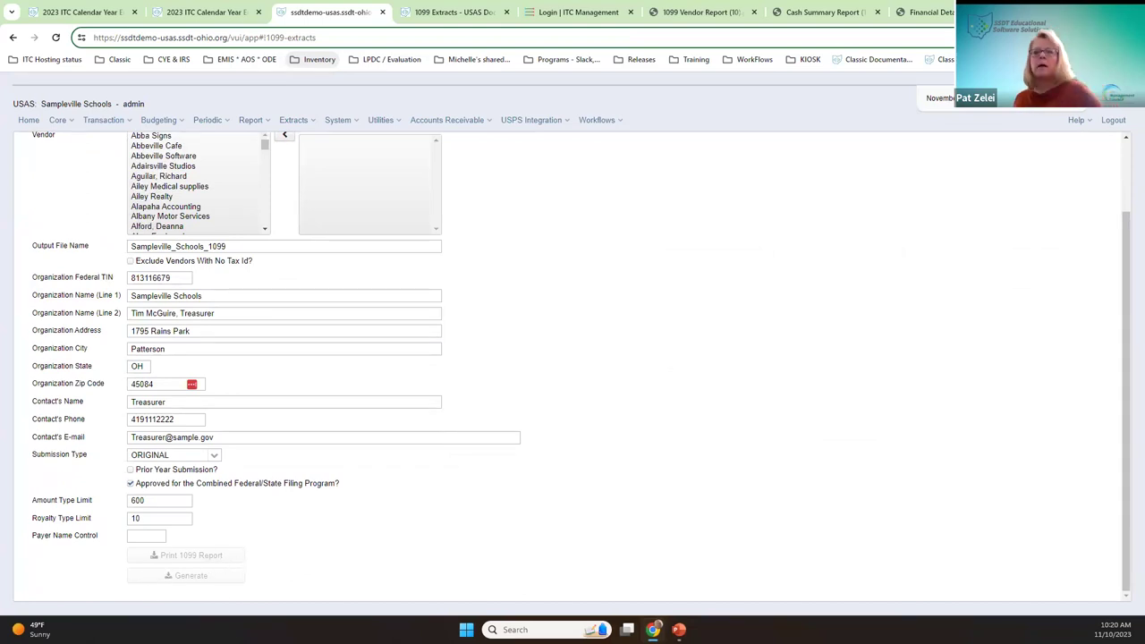
scroll(271, 396, up, 1)
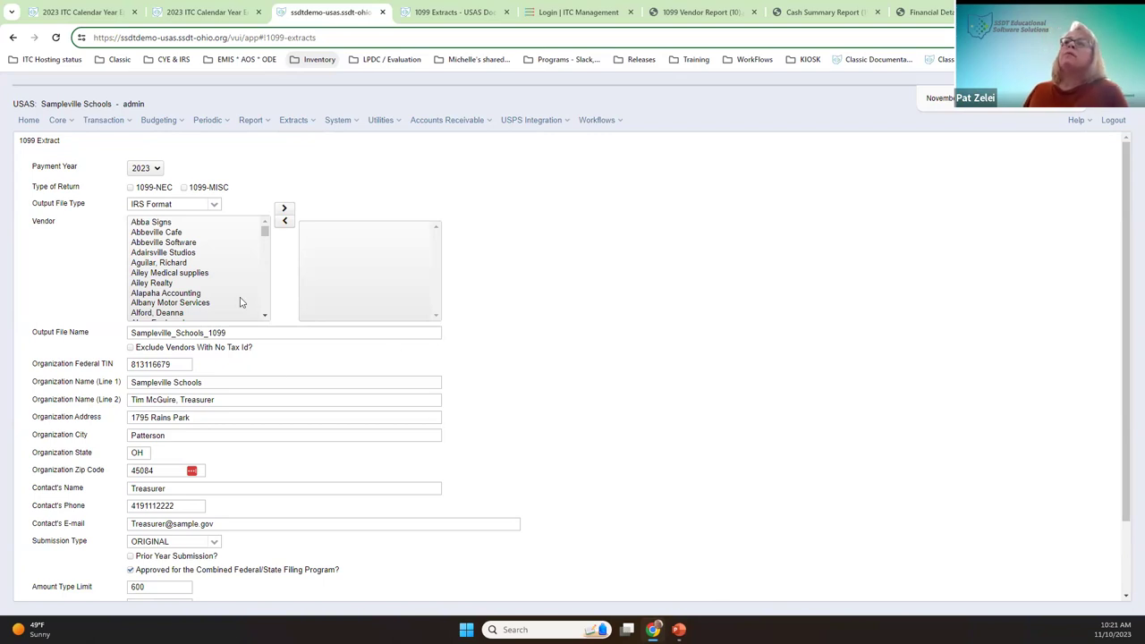
Step: Try payment year 2022 for the 1099 extract and return it to 2023
click(157, 170)
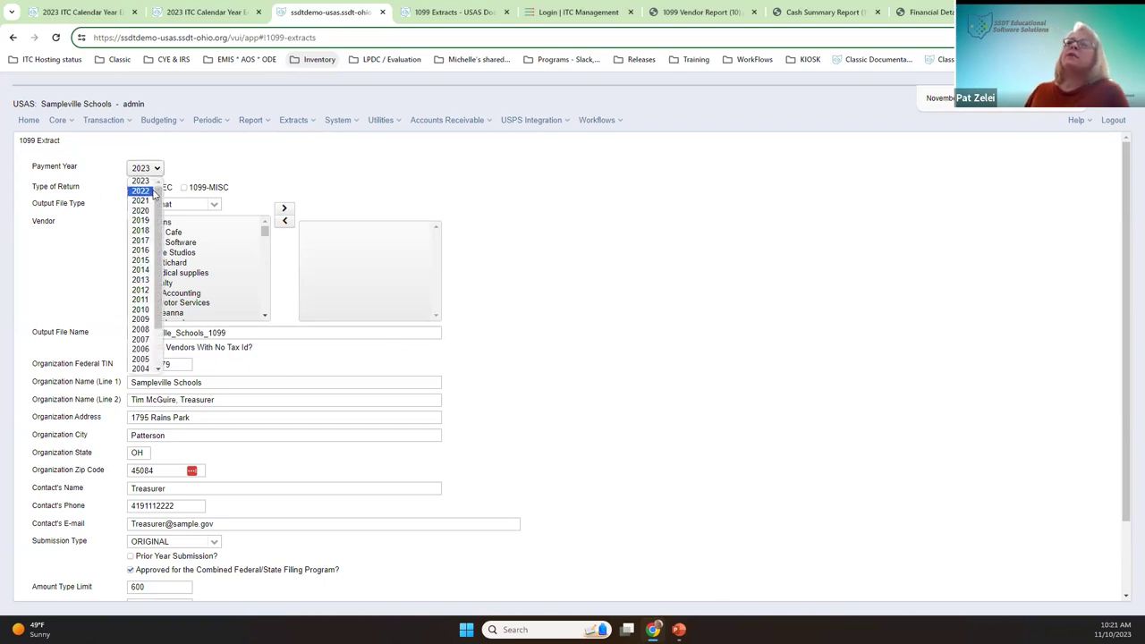
click(143, 185)
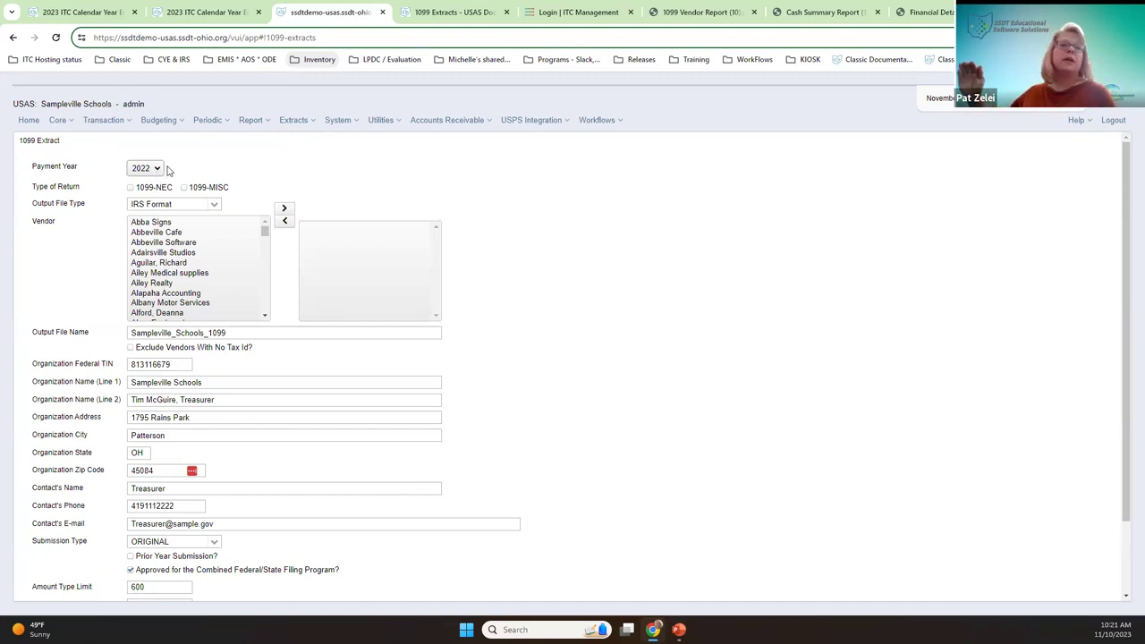
click(59, 122)
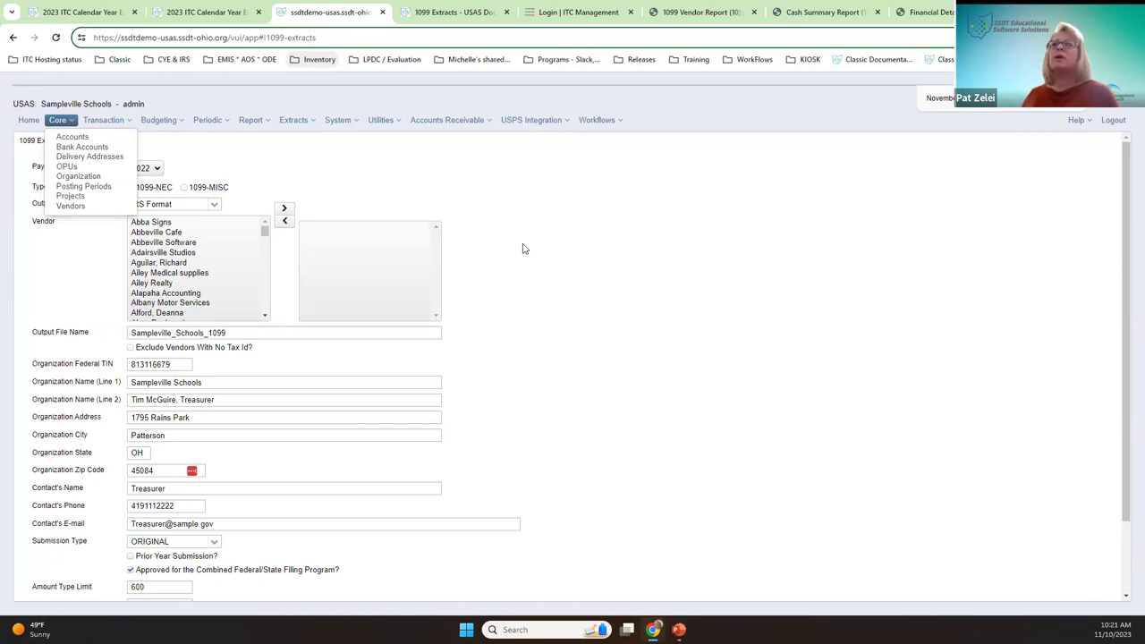
click(145, 168)
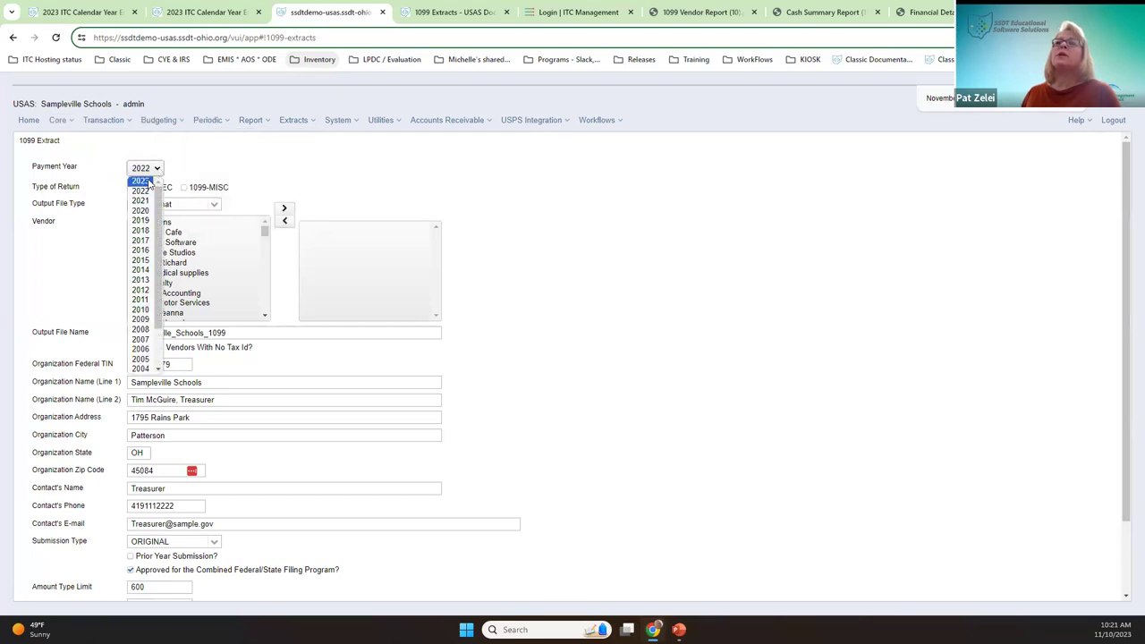
click(144, 181)
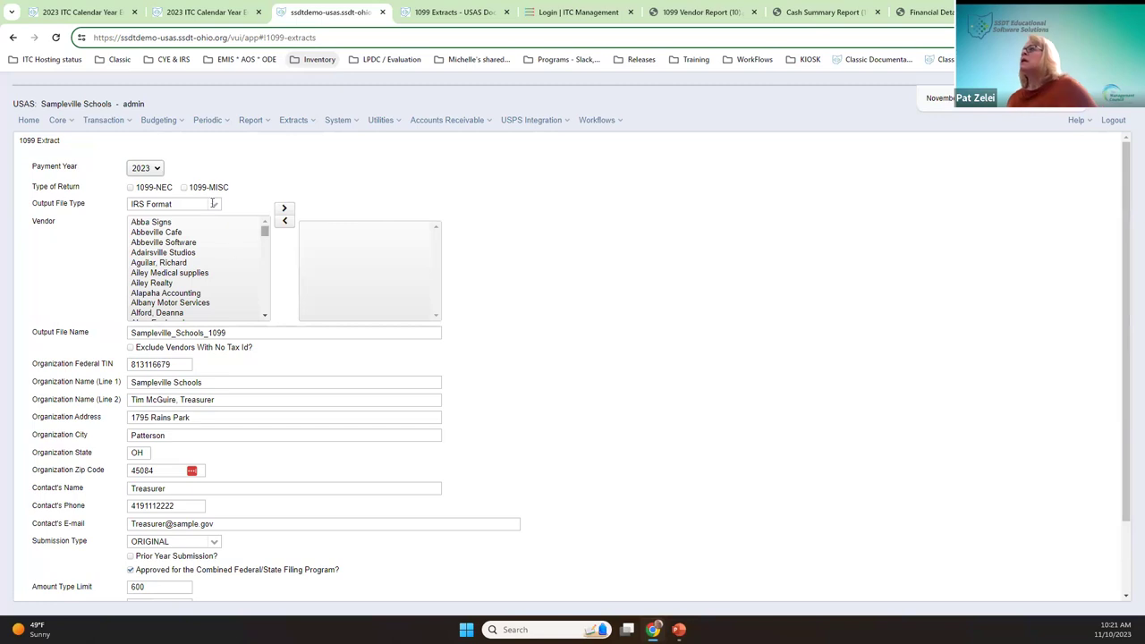
Step: Open the 1099 Extracts documentation, collapse its page tree and compare the extract options for ITC submission and for entity self-submission
click(192, 11)
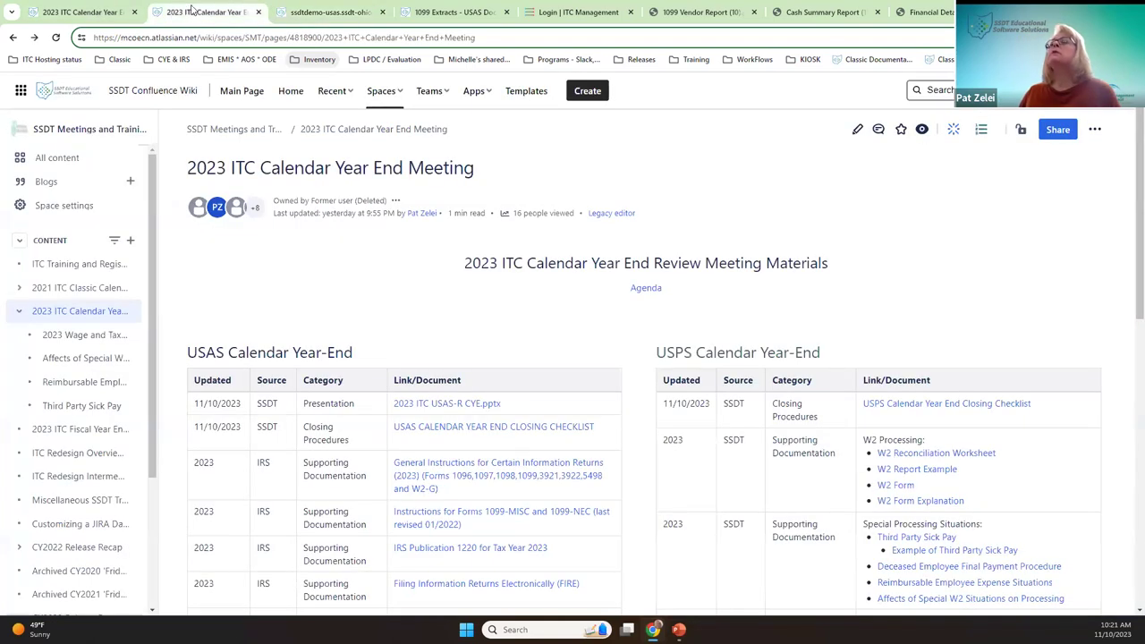
click(463, 11)
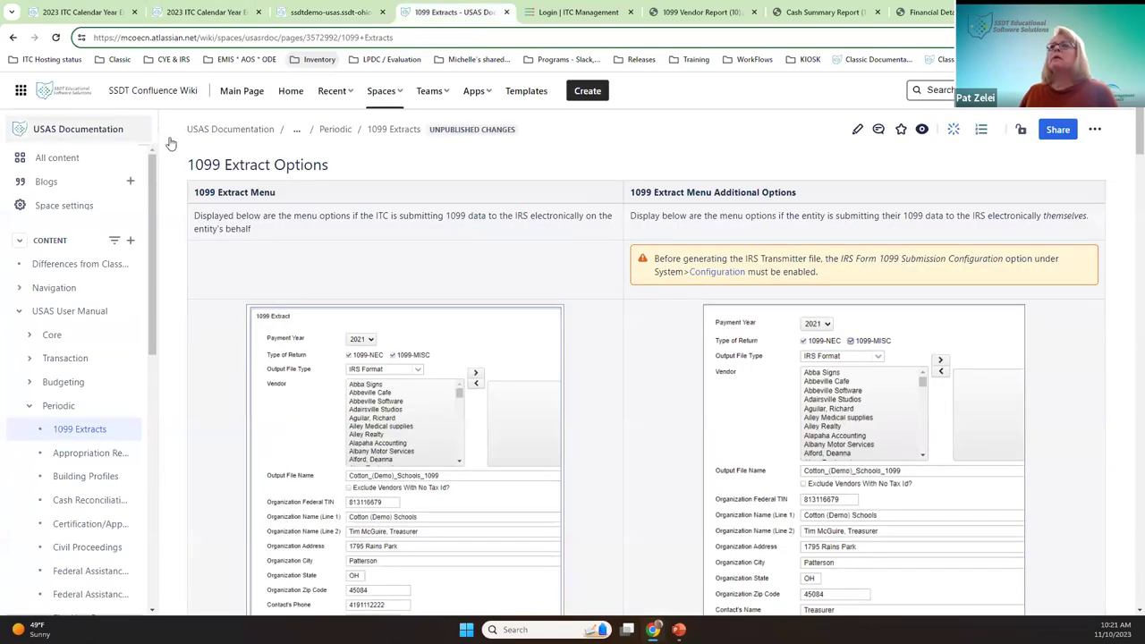
key([)
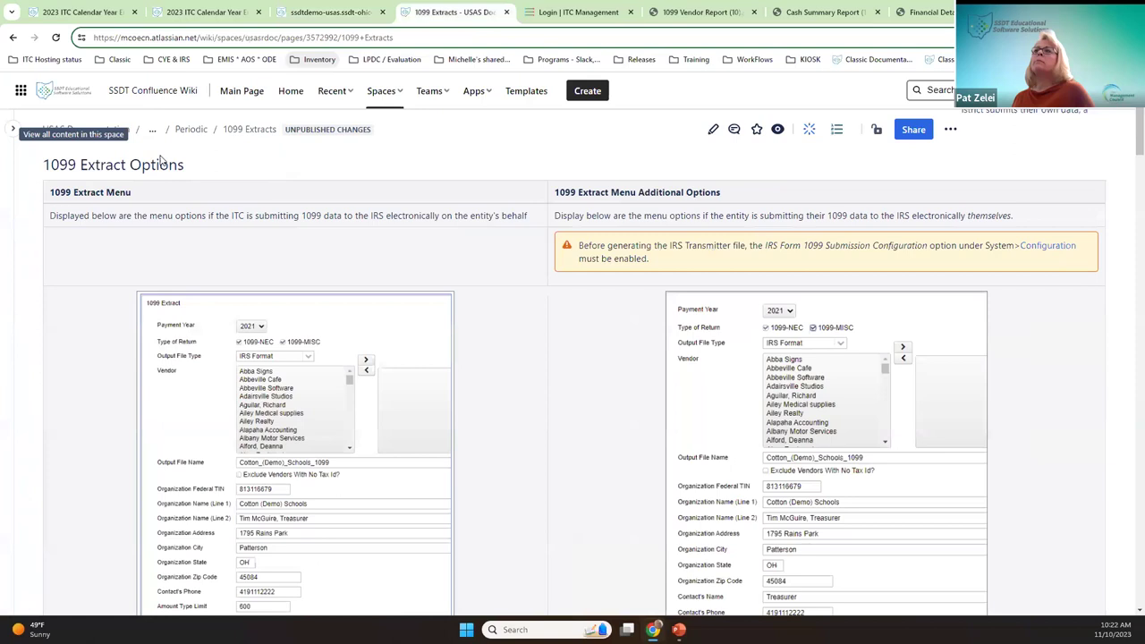
scroll(778, 285, down, 1)
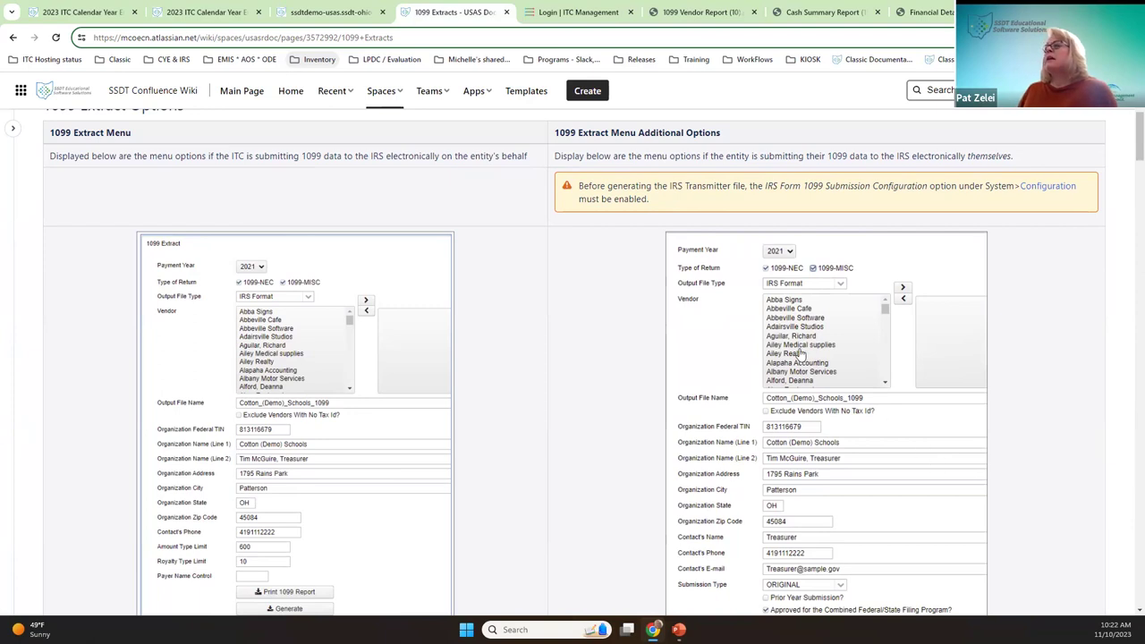
scroll(797, 349, up, 2)
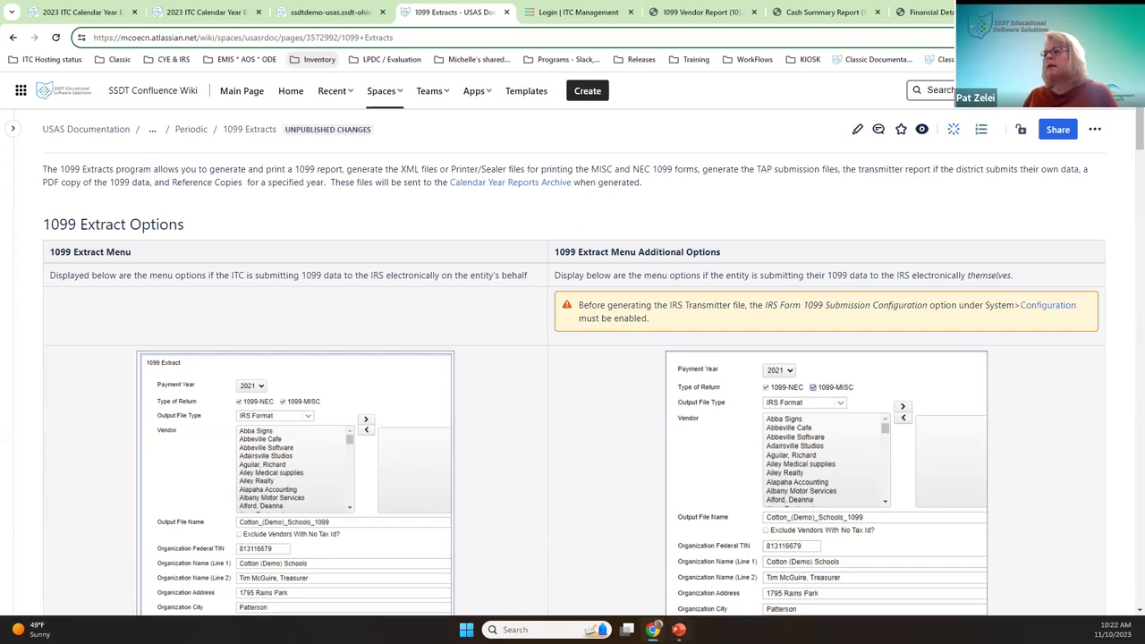
Step: Switch to the PowerPoint presentation and review the Vendors Grid, 1099 Vendor Report, 1099 Extracts Report and Vendor Adjustments slides
key(alt+Tab)
scroll(483, 402, down, 1)
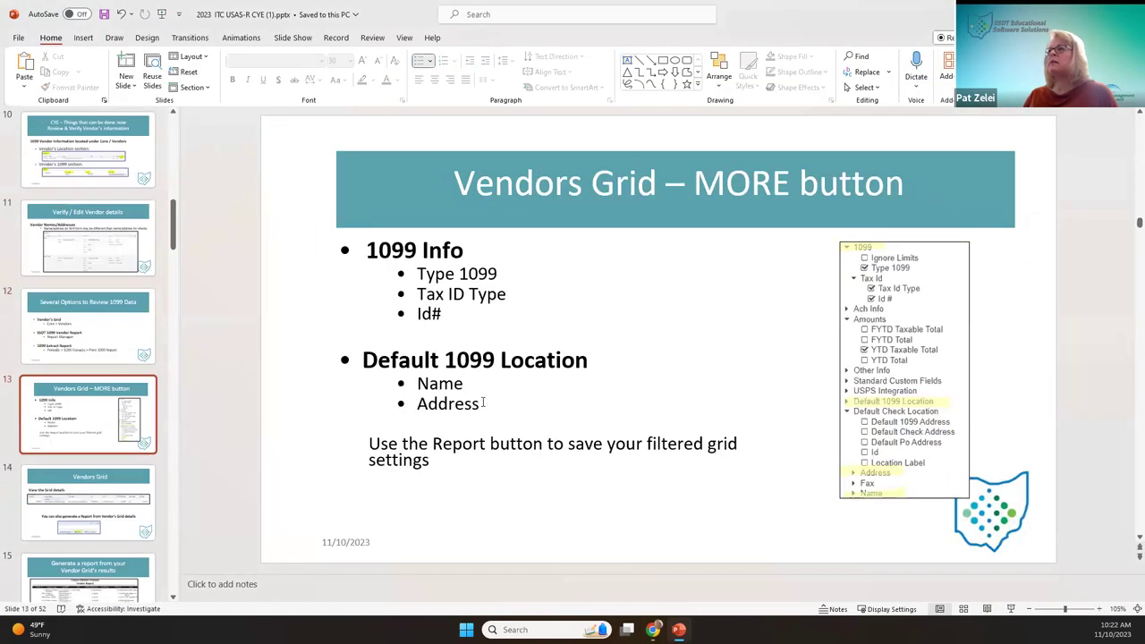
scroll(483, 403, down, 1)
scroll(488, 396, down, 4)
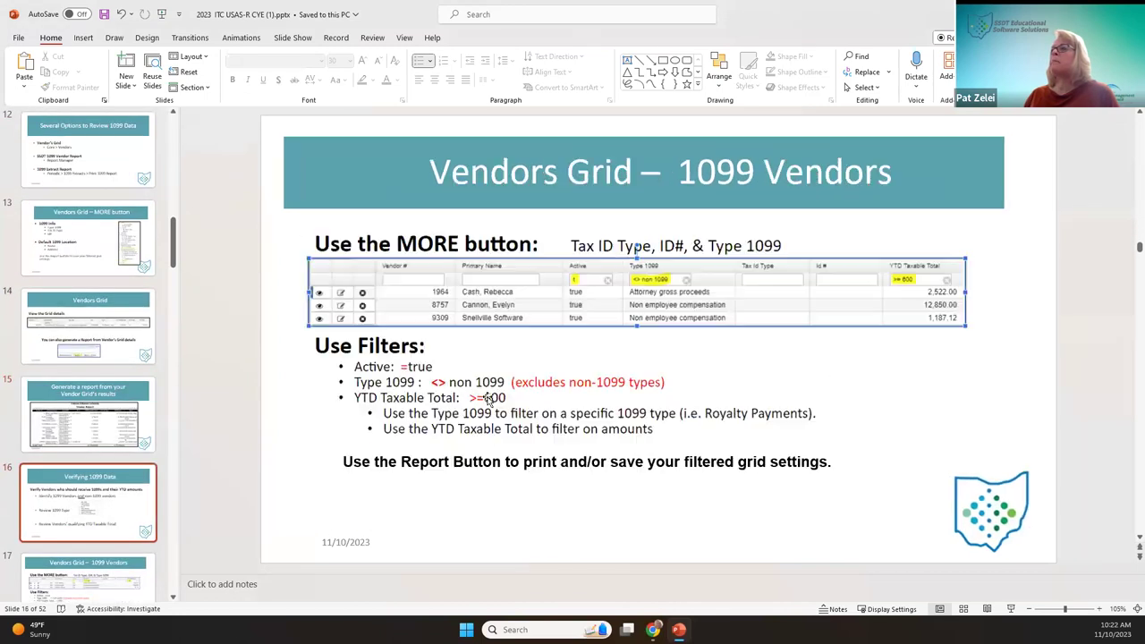
scroll(874, 365, down, 1)
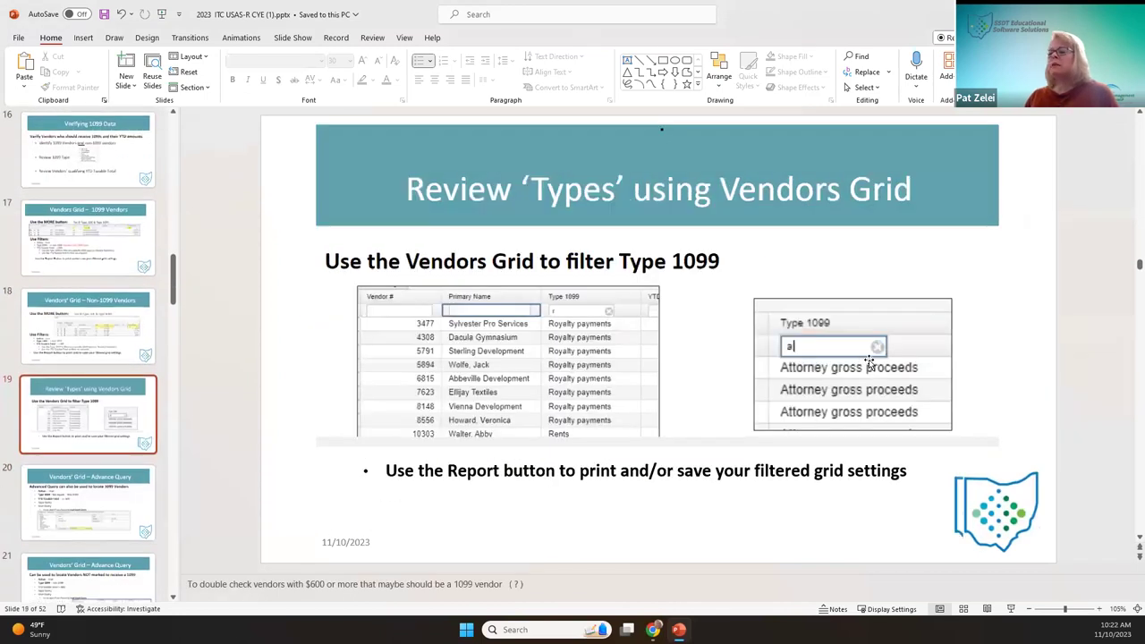
scroll(890, 349, down, 1)
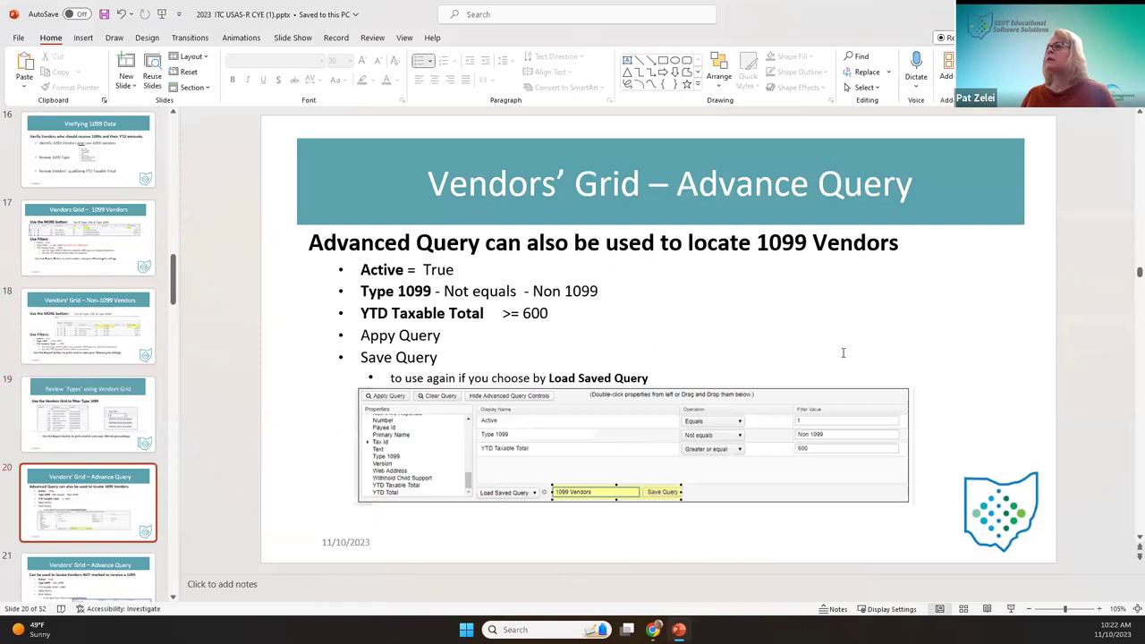
scroll(823, 344, down, 3)
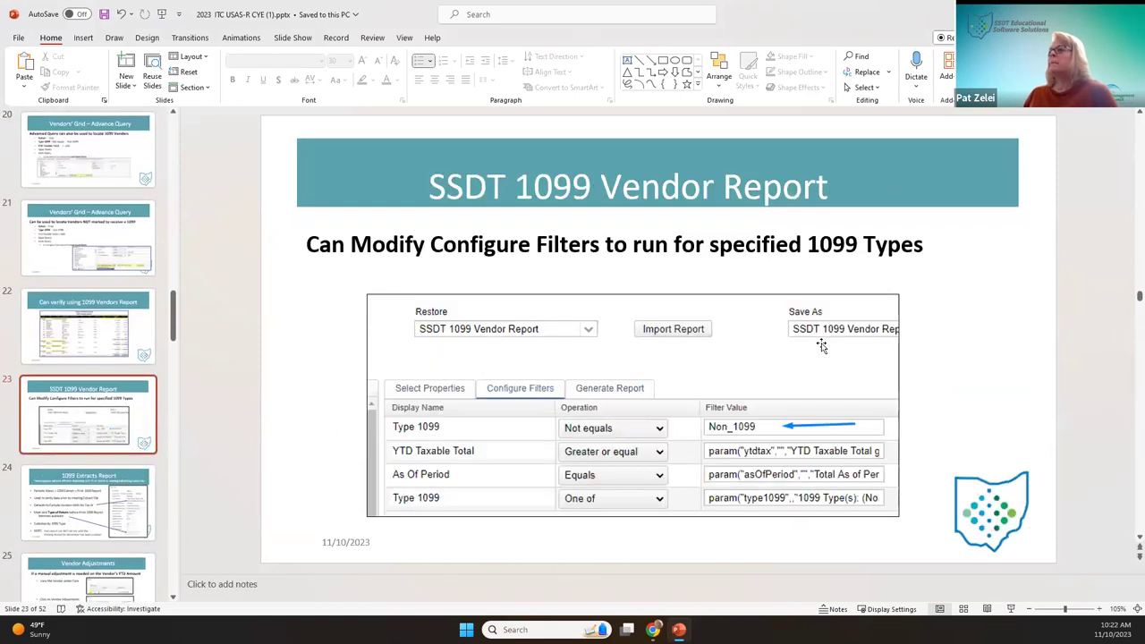
scroll(822, 346, down, 1)
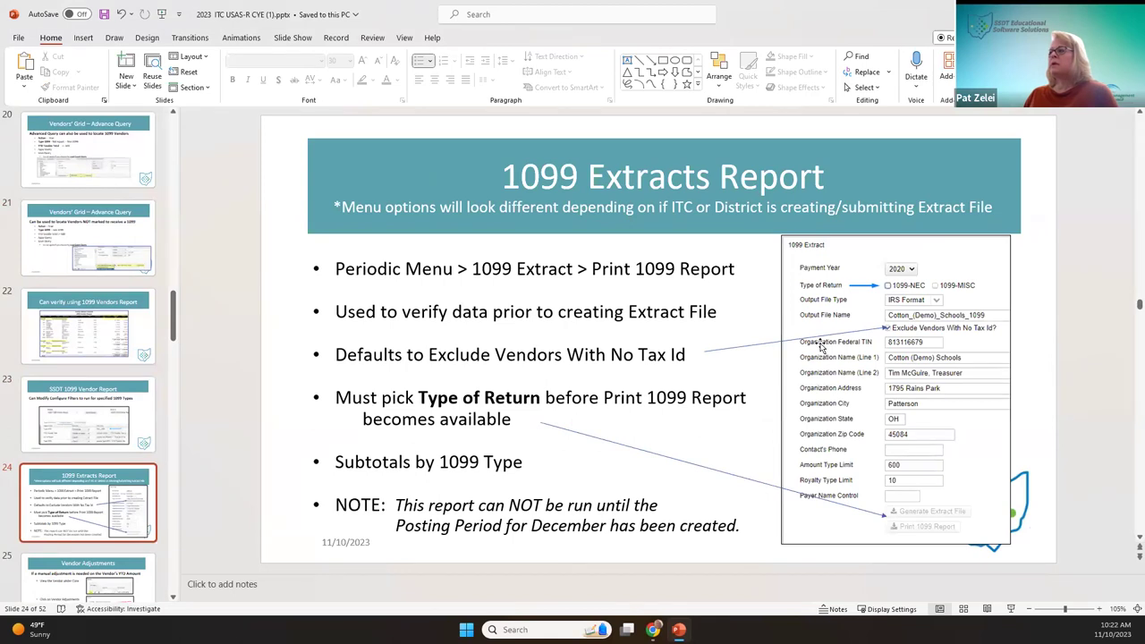
scroll(821, 346, down, 1)
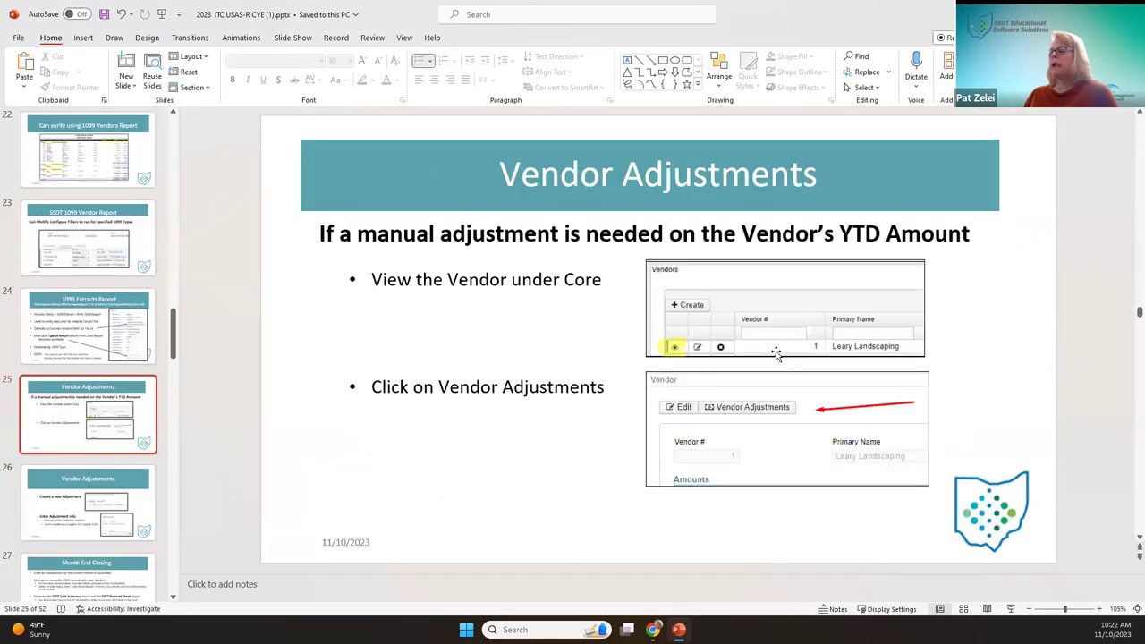
scroll(771, 352, up, 1)
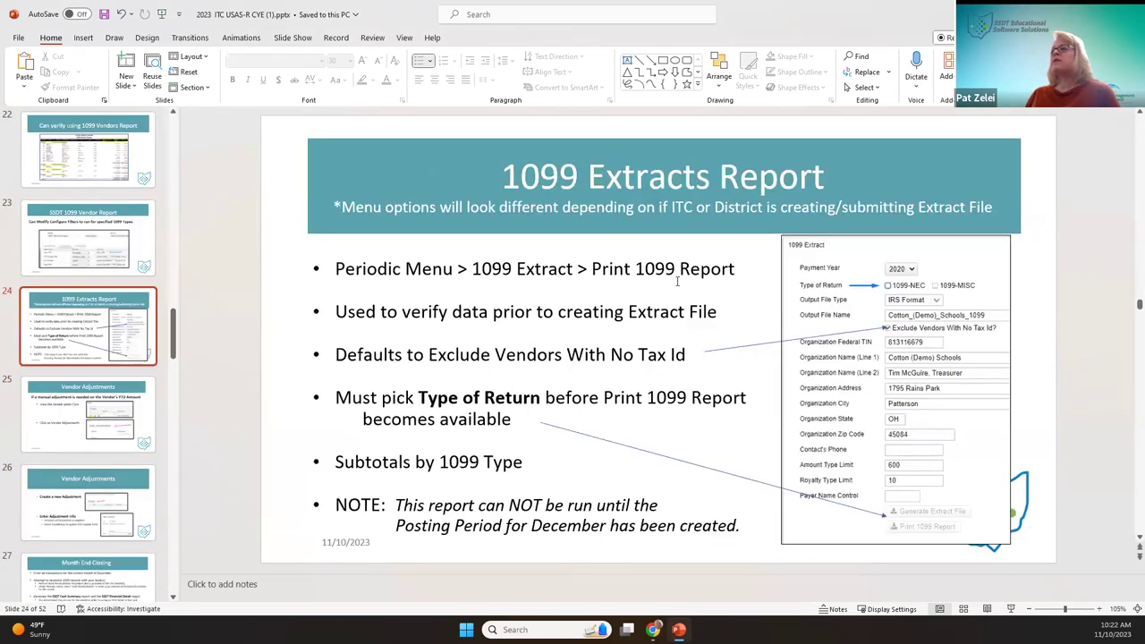
scroll(668, 269, up, 1)
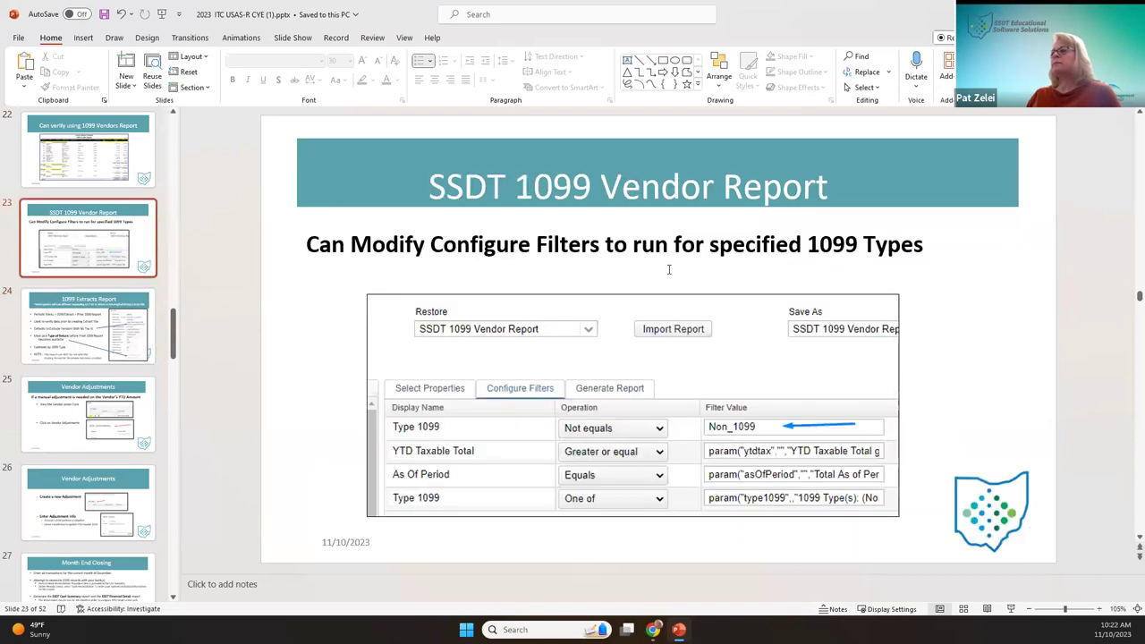
scroll(668, 268, up, 1)
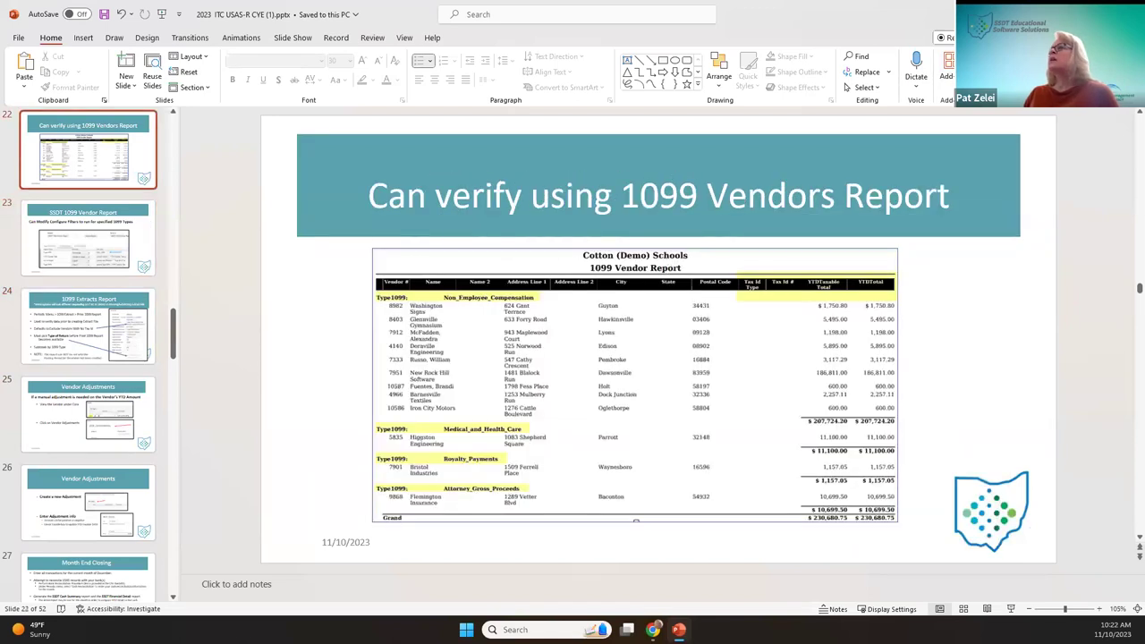
Step: Return to the 1099 Extracts documentation in the browser and open its linked Configuration page
key(alt+Tab)
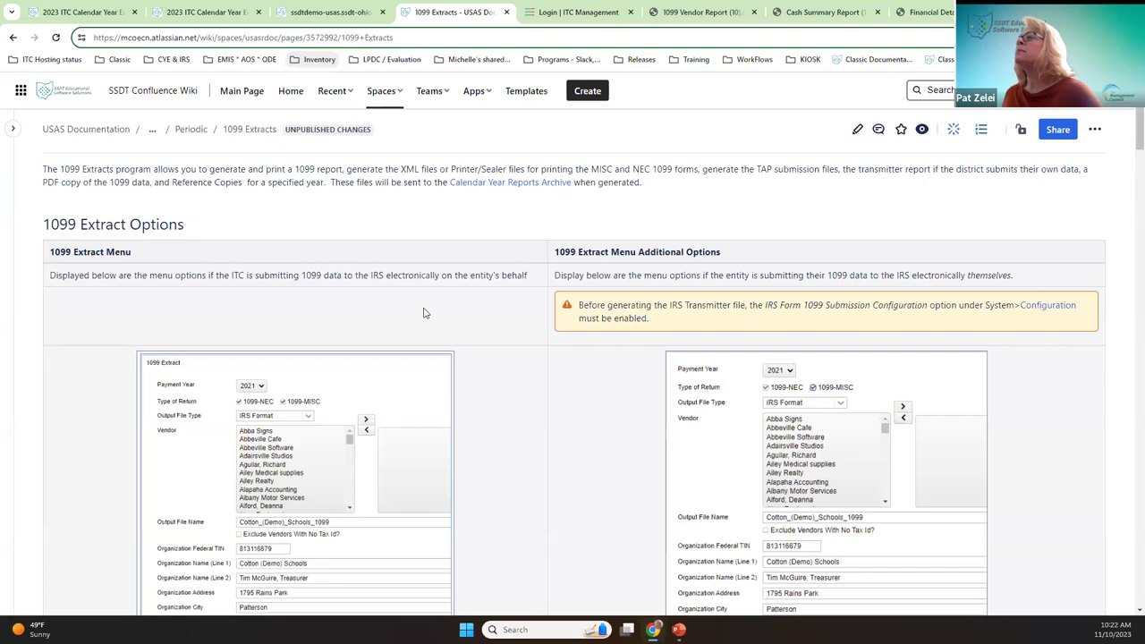
click(1058, 309)
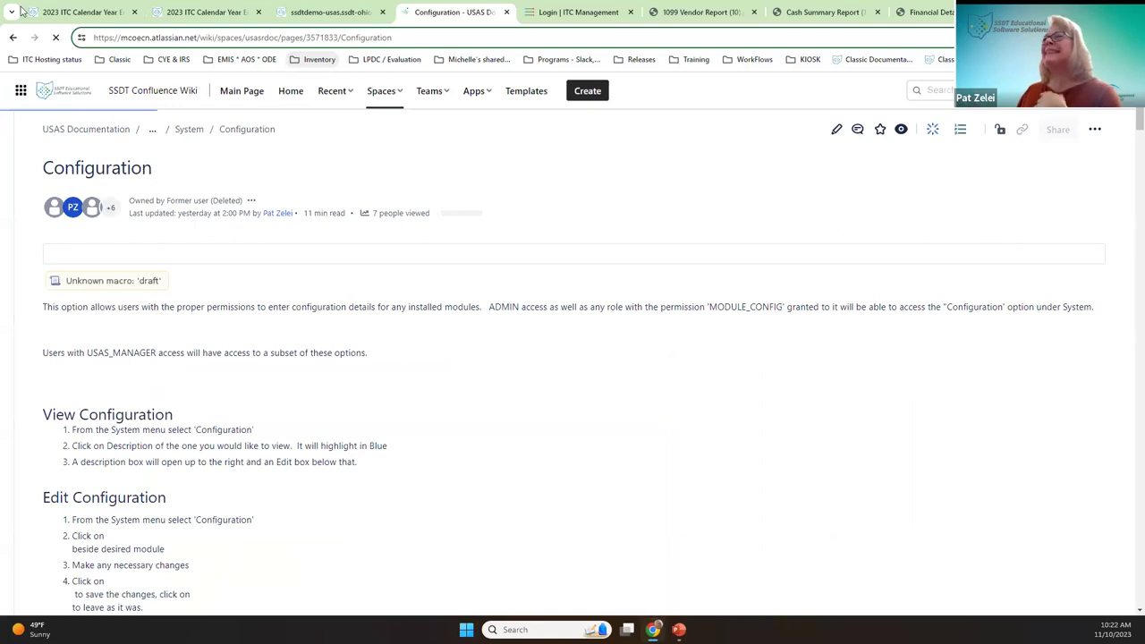
Step: Open the IRS Form 1099 Submission Configuration in USAS, review its transmitter control code and type limit fields, and close it without saving
click(353, 11)
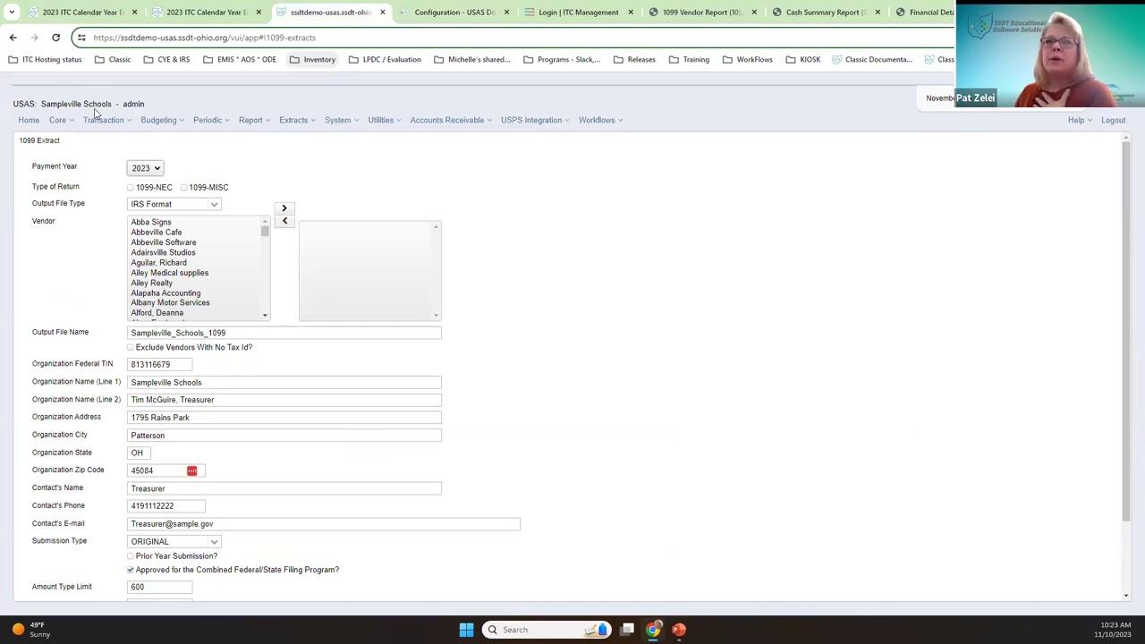
click(342, 122)
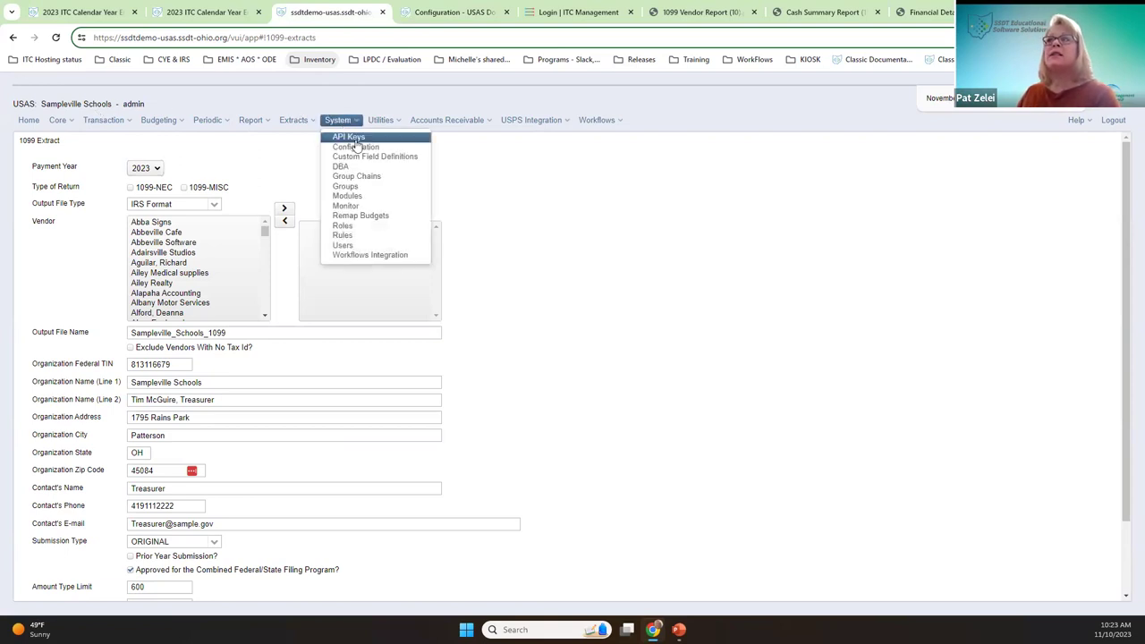
click(355, 147)
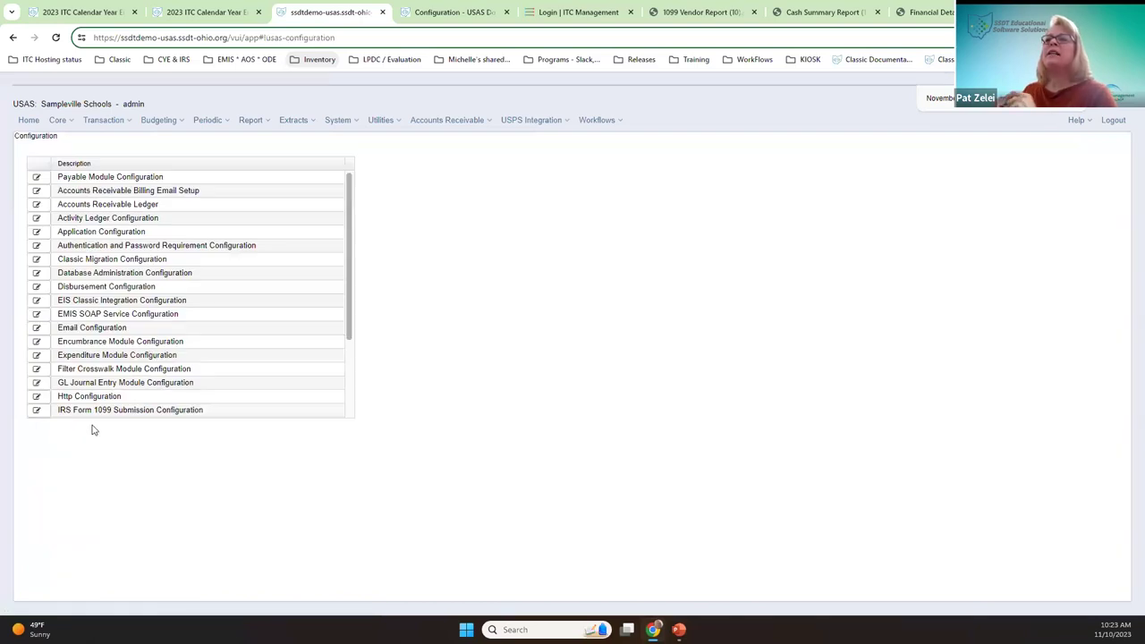
click(143, 413)
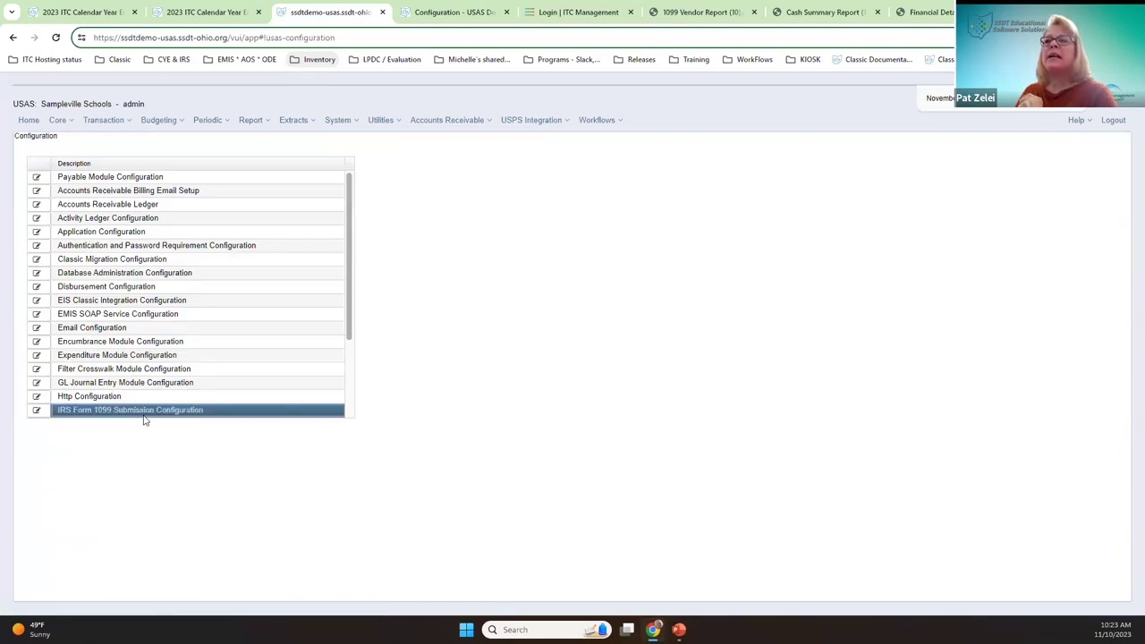
click(36, 410)
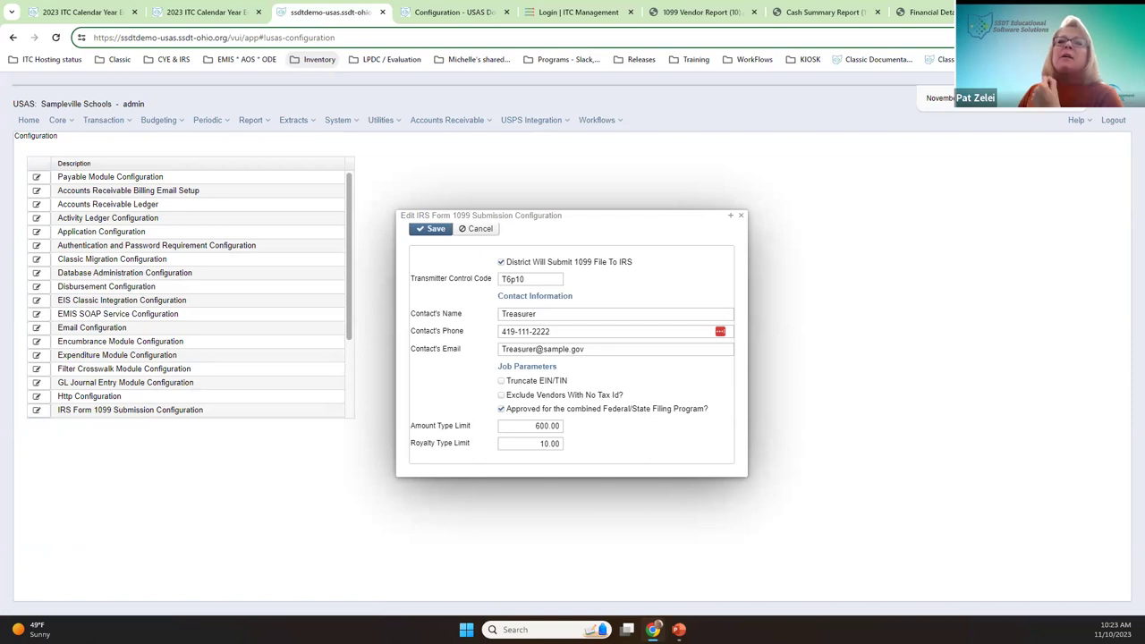
click(543, 275)
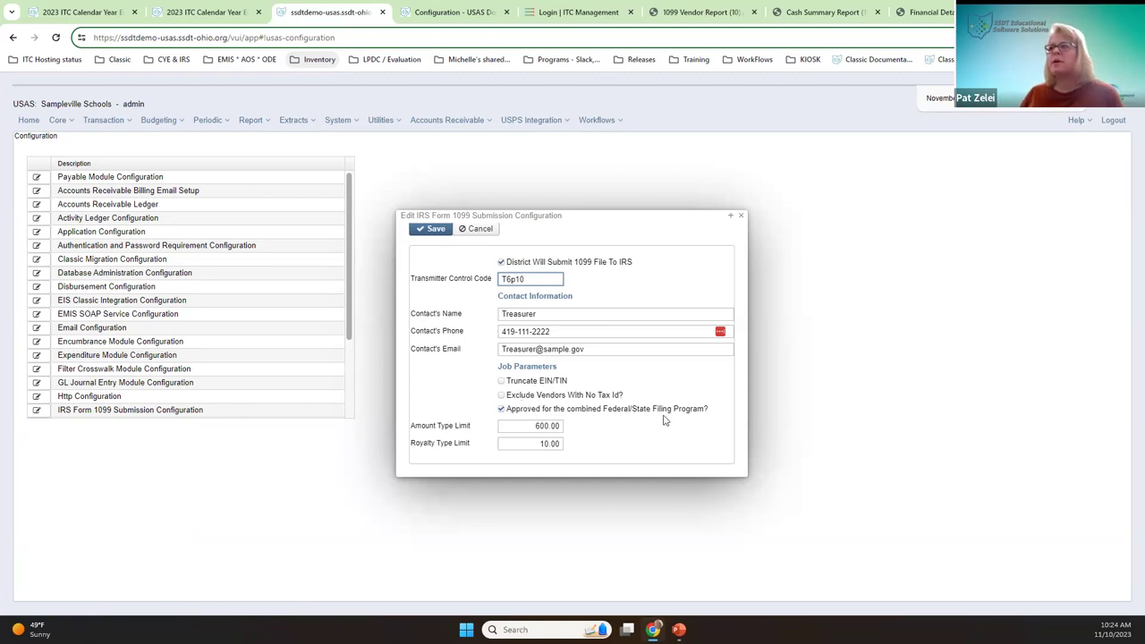
click(528, 444)
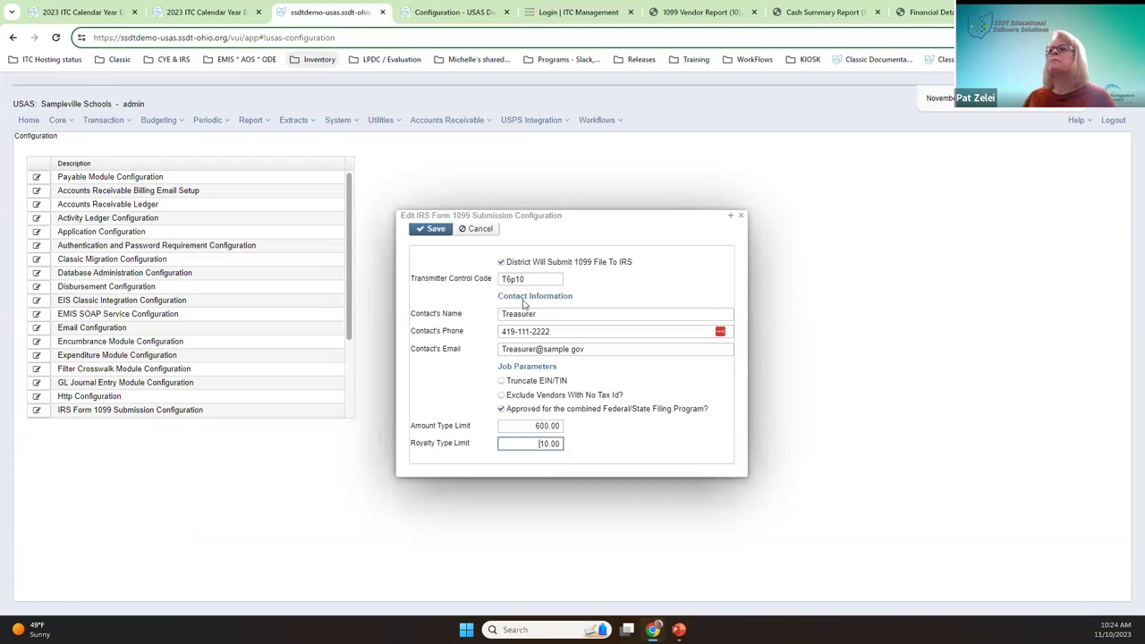
click(742, 218)
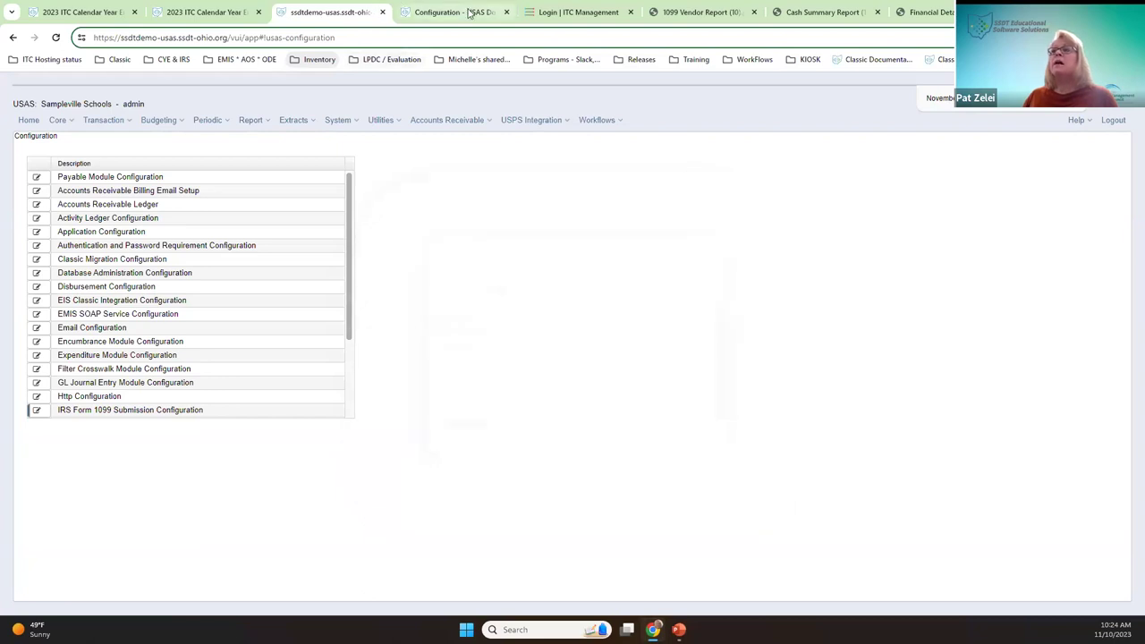
click(469, 12)
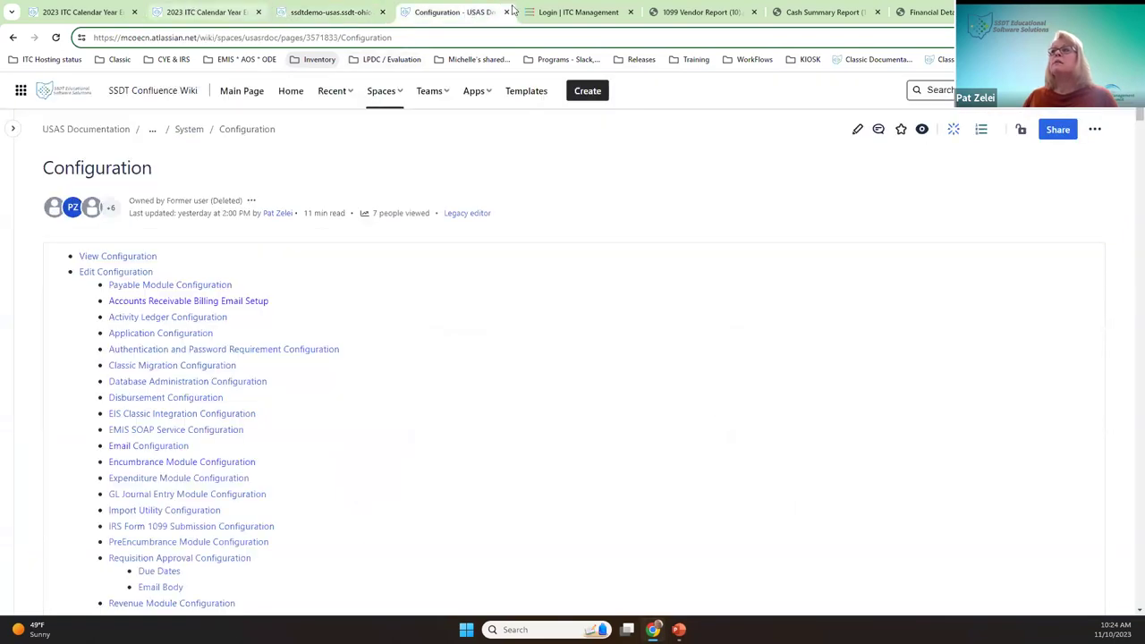
click(331, 11)
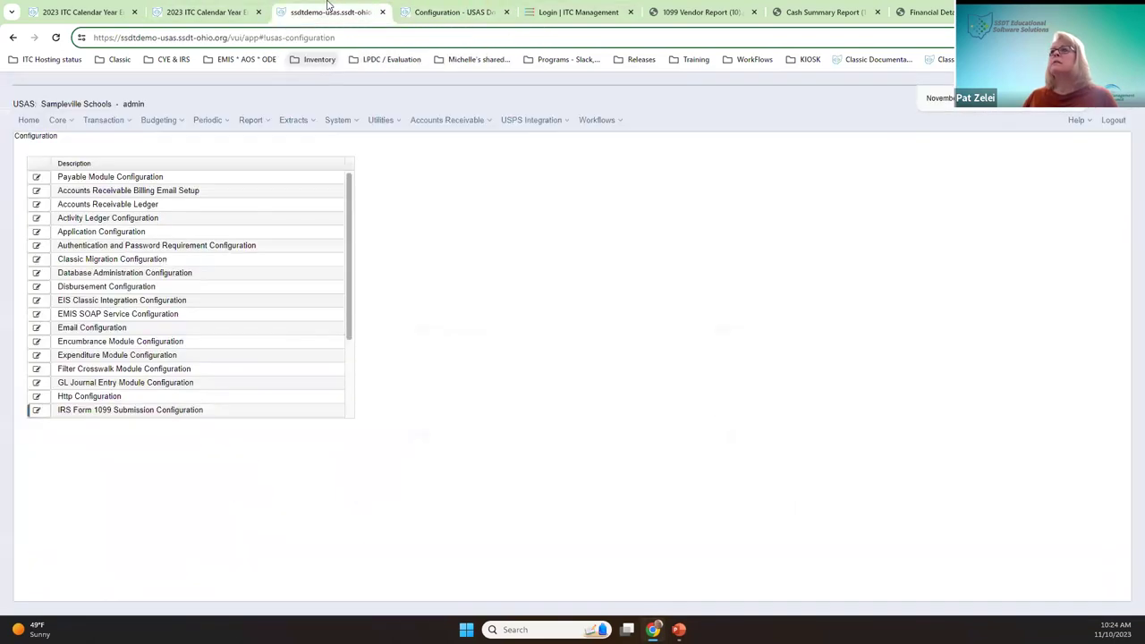
click(237, 9)
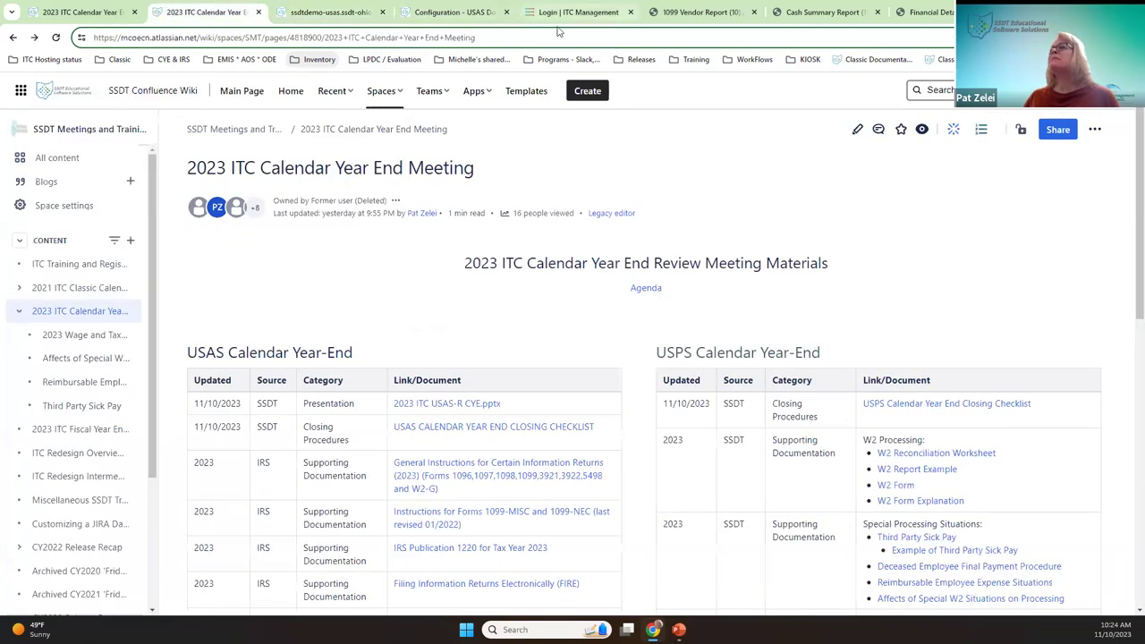
click(313, 7)
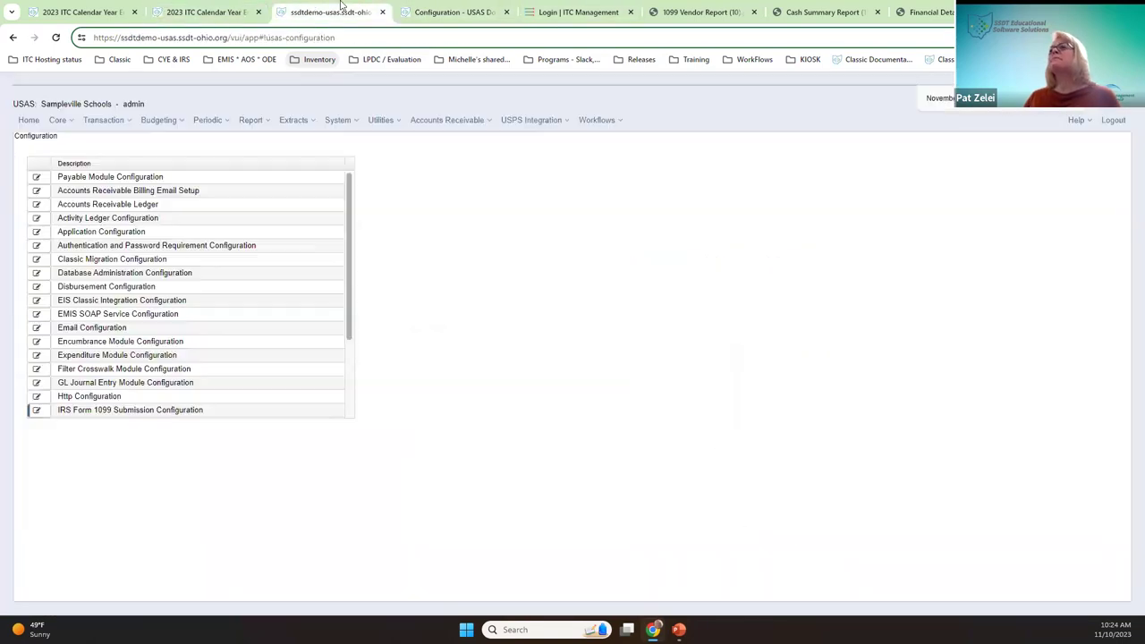
Step: Switch to the Configuration documentation page and look up its IRS Form 1099 Submission Configuration section
click(453, 9)
scroll(249, 415, down, 3)
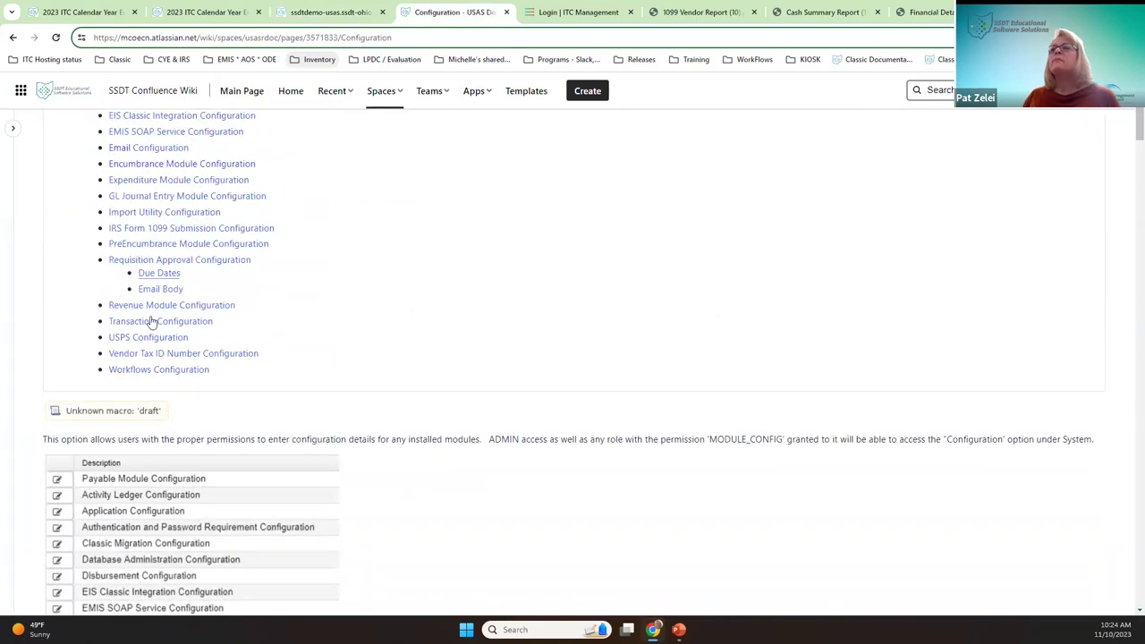
click(149, 232)
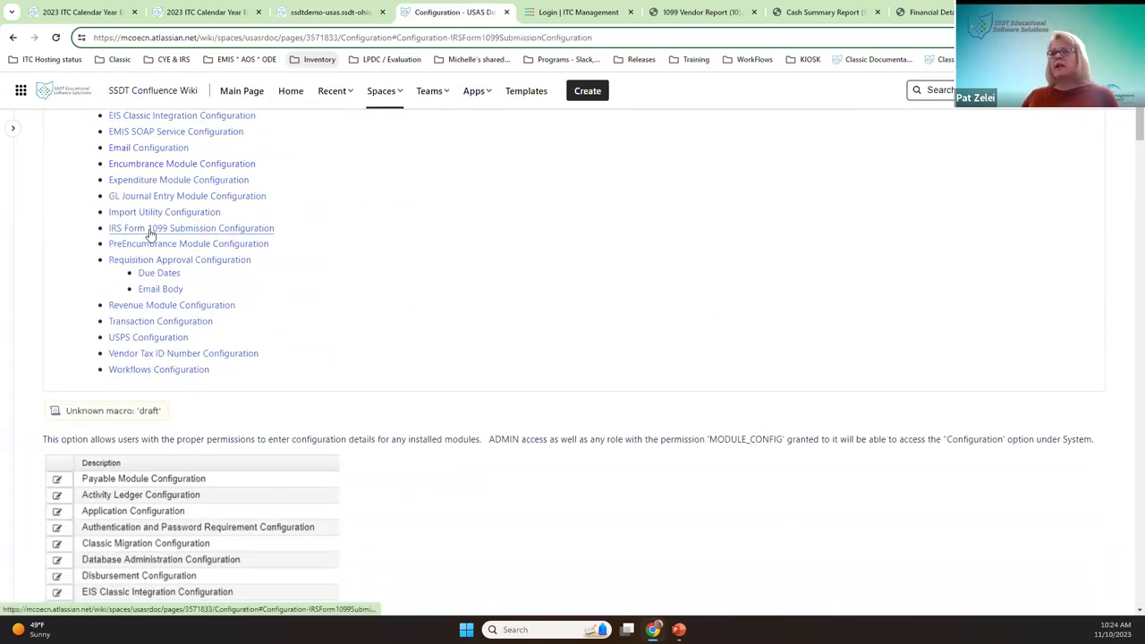
scroll(391, 277, down, 4)
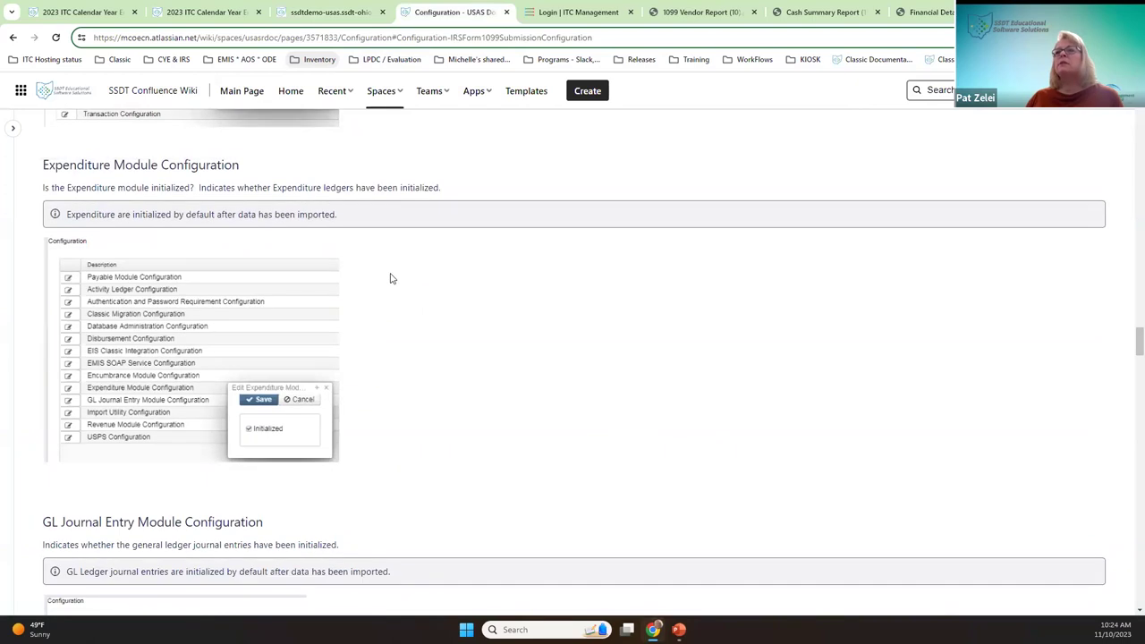
scroll(716, 366, down, 20)
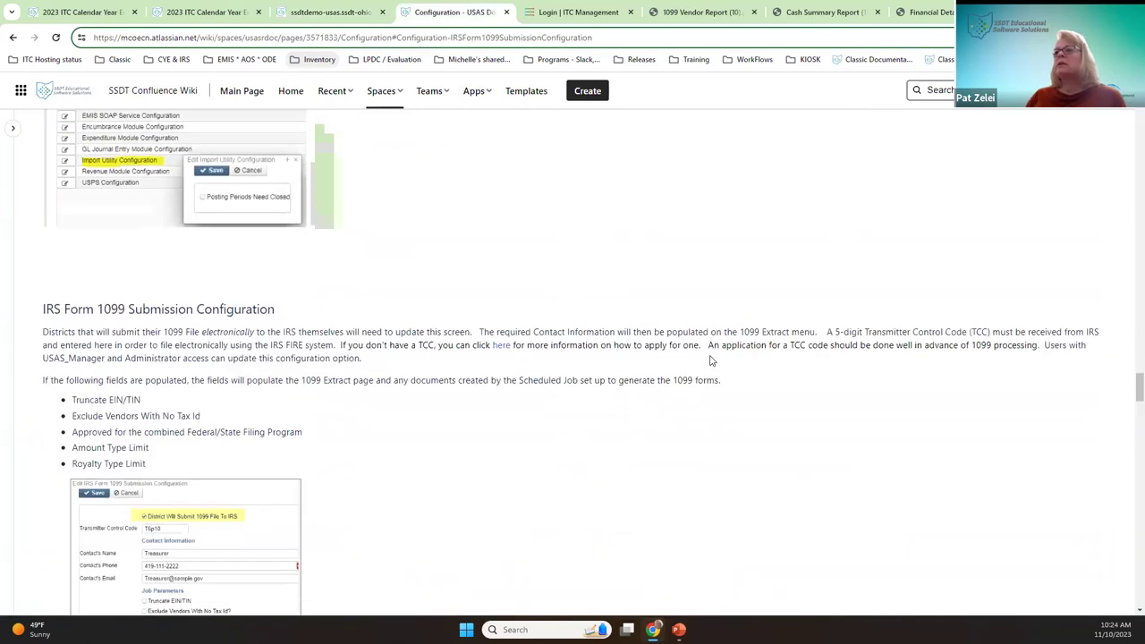
Step: Browse the other module sections of the Configuration page, then return through its contents list to IRS Form 1099 Submission Configuration
scroll(483, 420, down, 20)
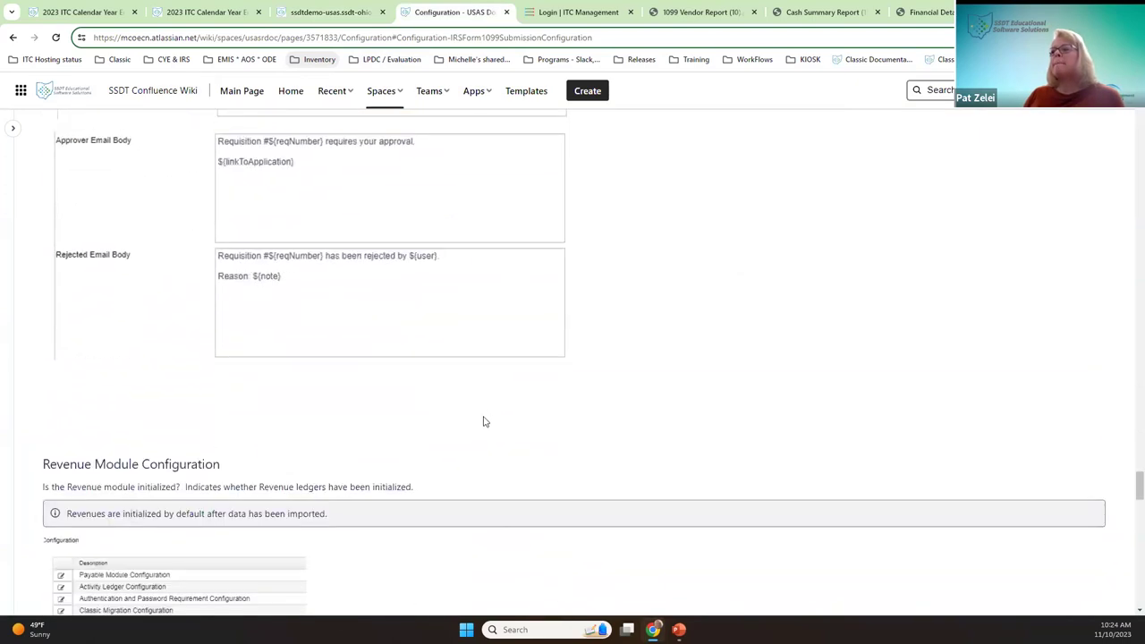
scroll(484, 421, down, 5)
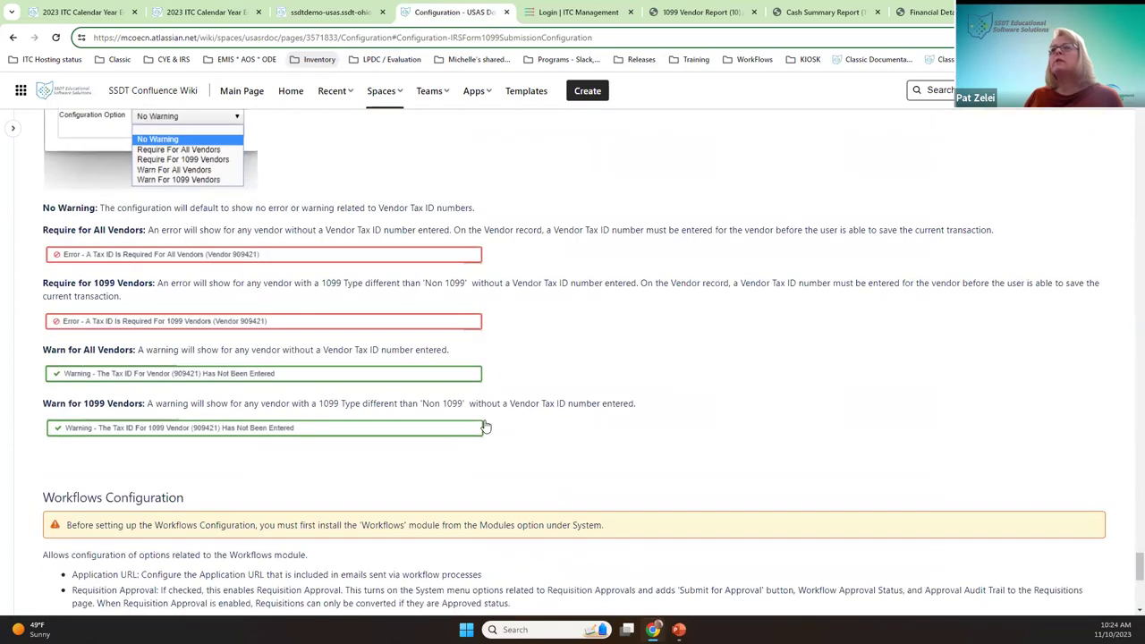
scroll(486, 418, up, 3)
scroll(485, 418, up, 15)
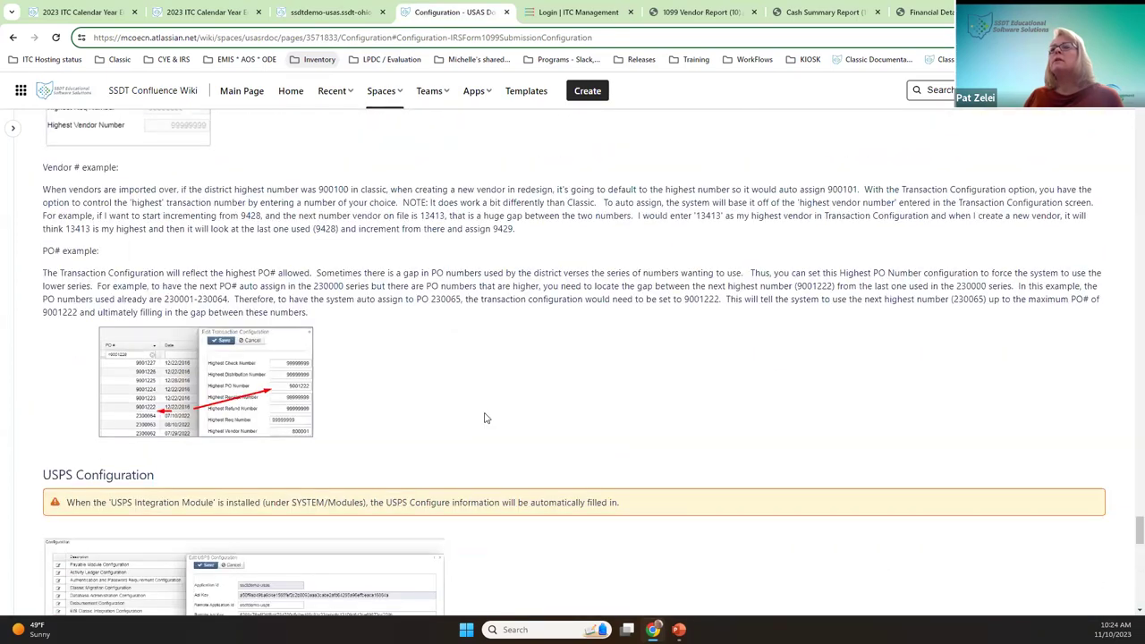
scroll(487, 418, up, 15)
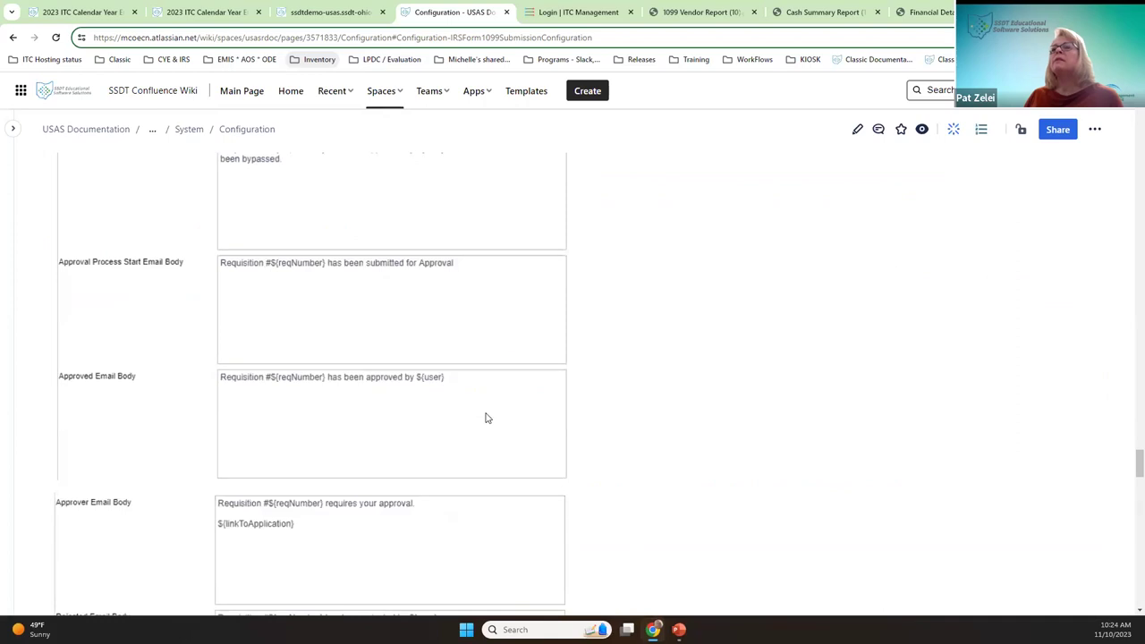
scroll(486, 417, up, 12)
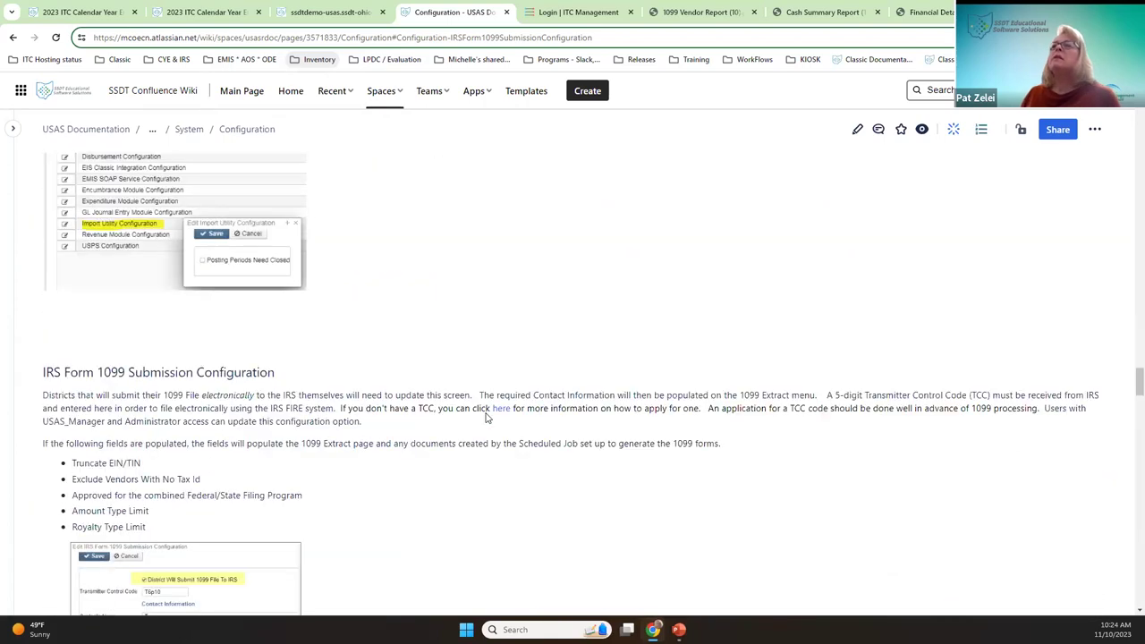
scroll(486, 418, up, 3)
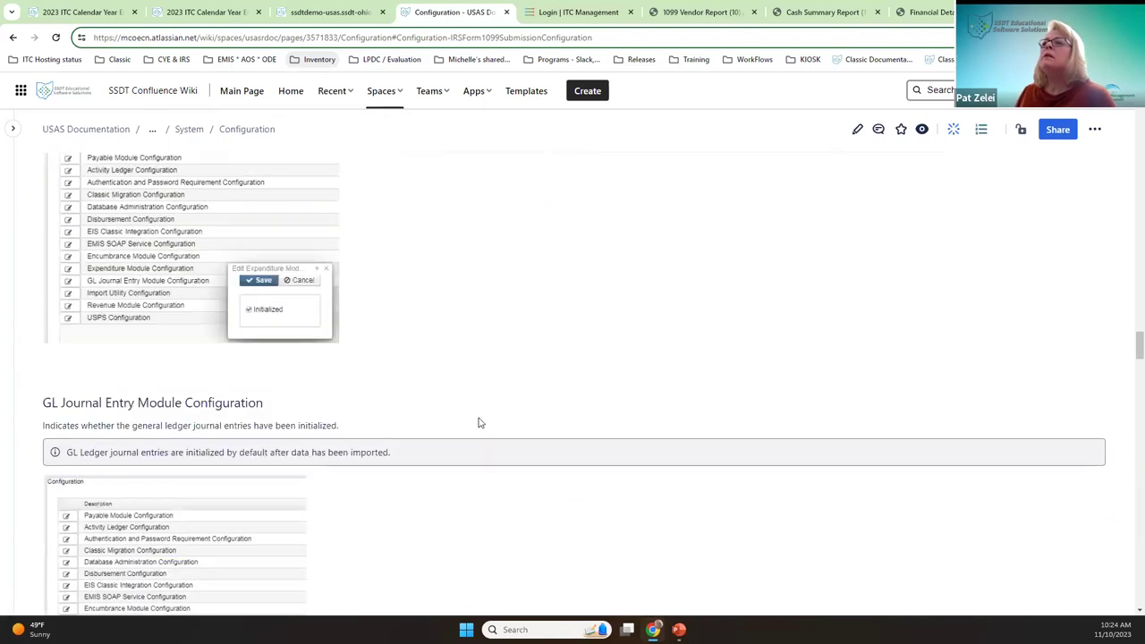
scroll(473, 422, down, 2)
scroll(472, 424, up, 10)
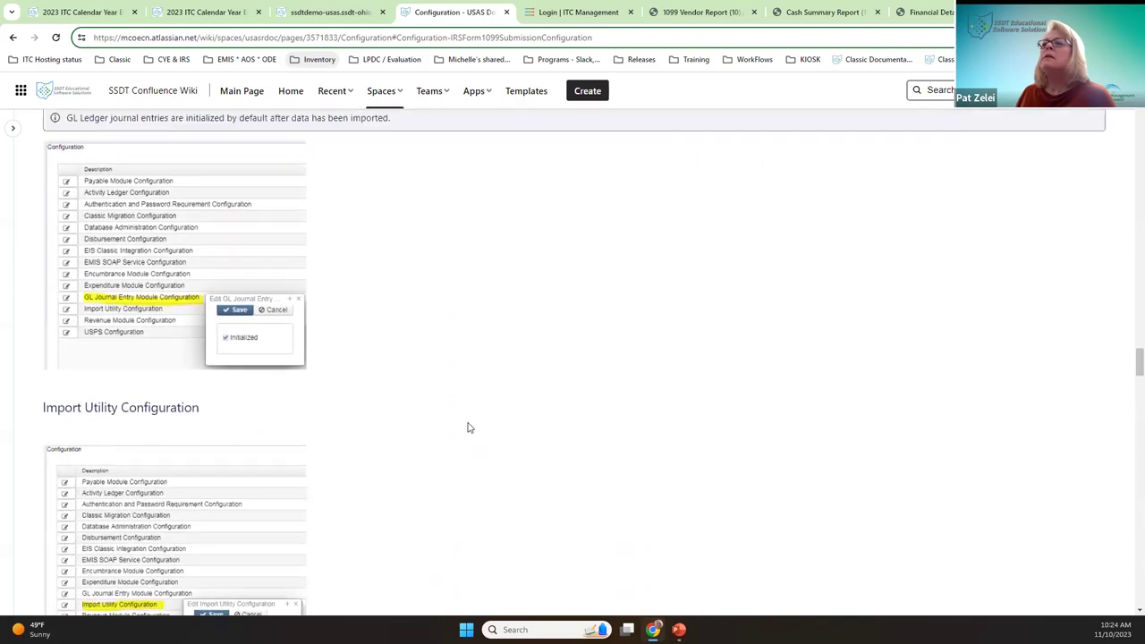
scroll(471, 428, up, 15)
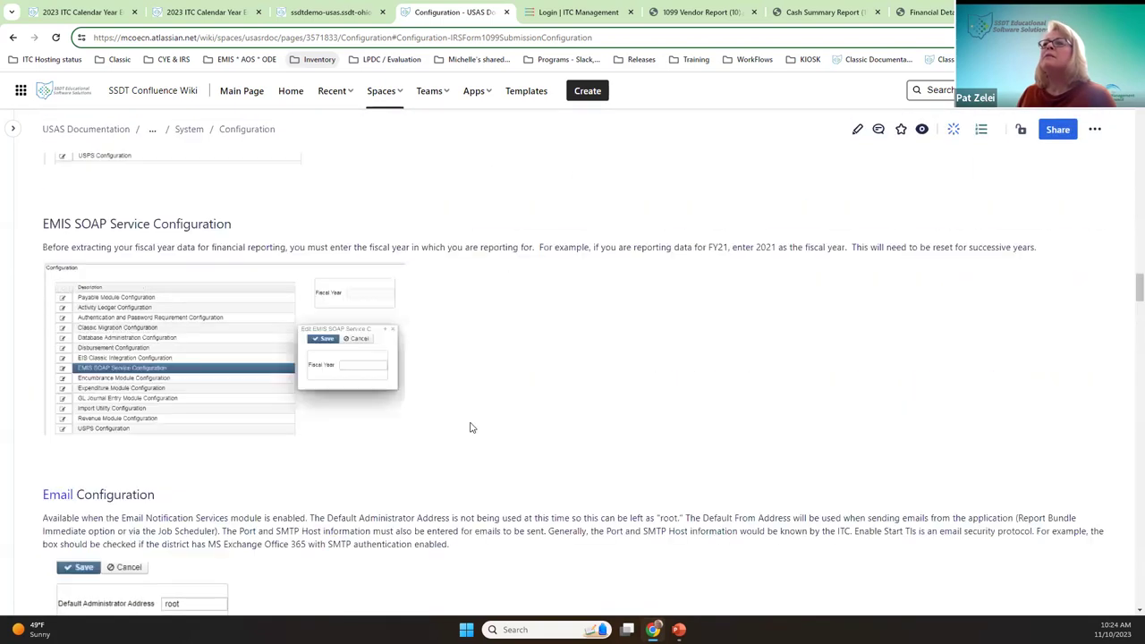
scroll(471, 428, up, 15)
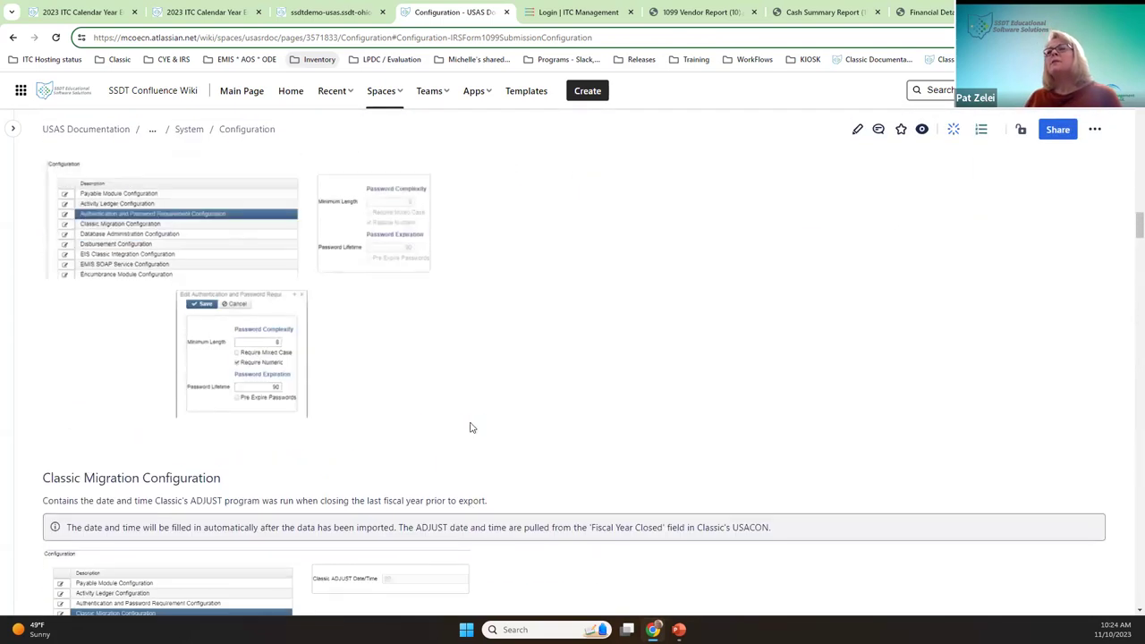
scroll(471, 428, up, 10)
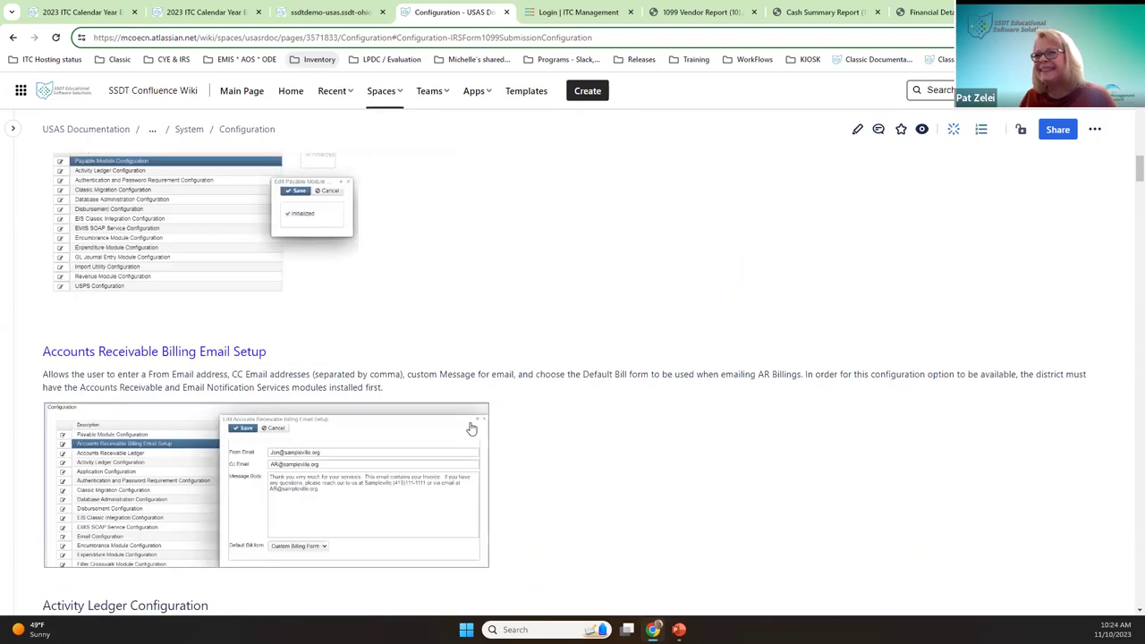
scroll(426, 440, up, 15)
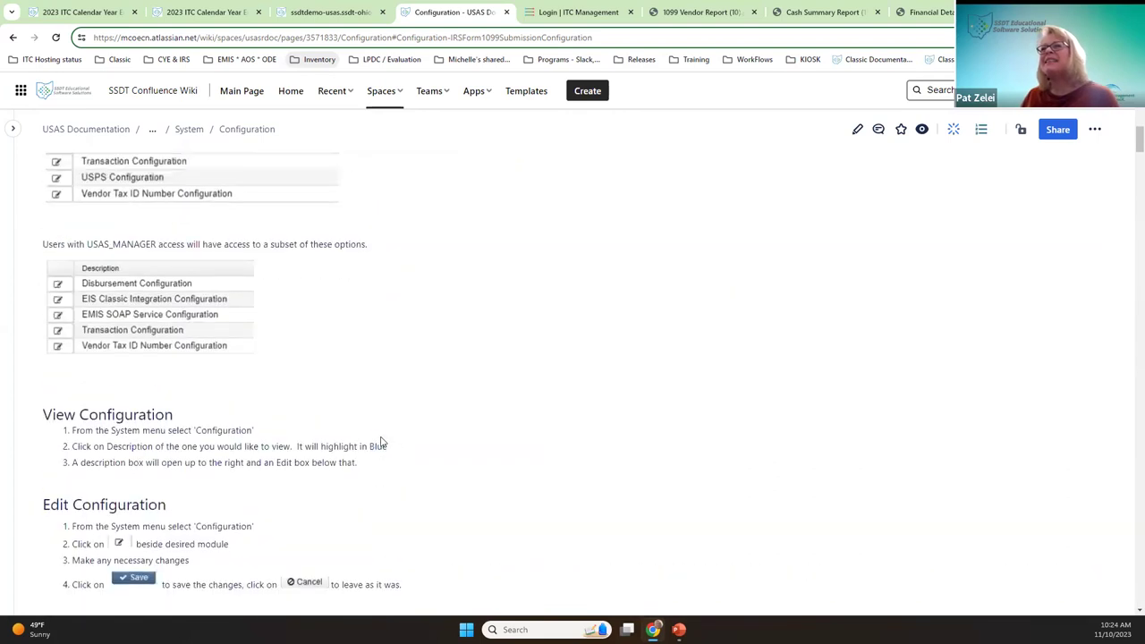
scroll(385, 438, up, 5)
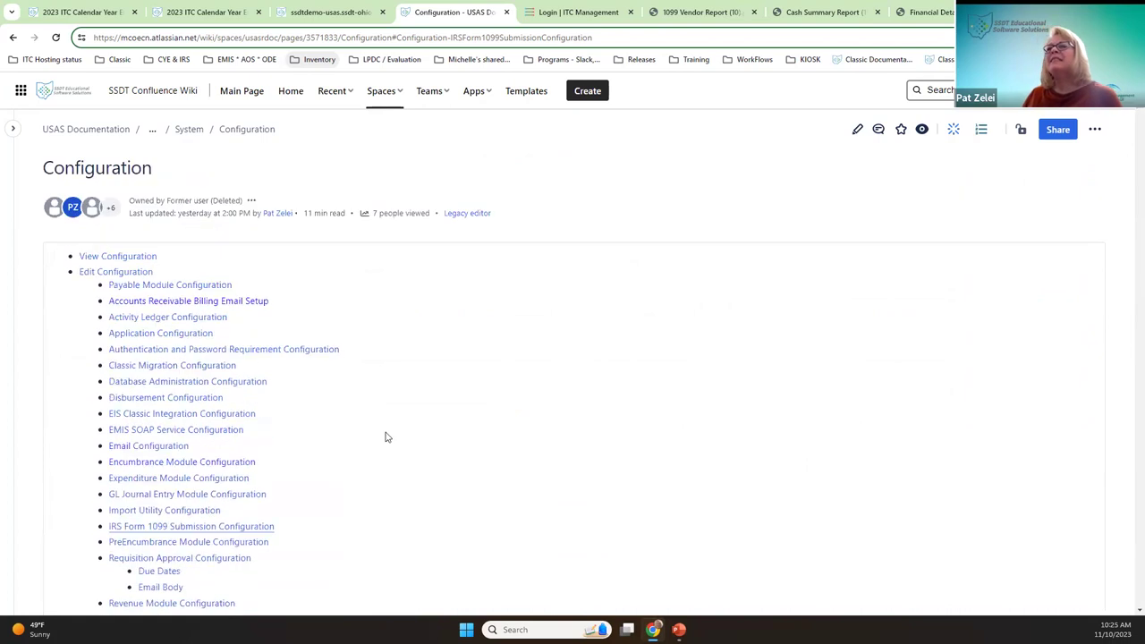
scroll(358, 456, down, 2)
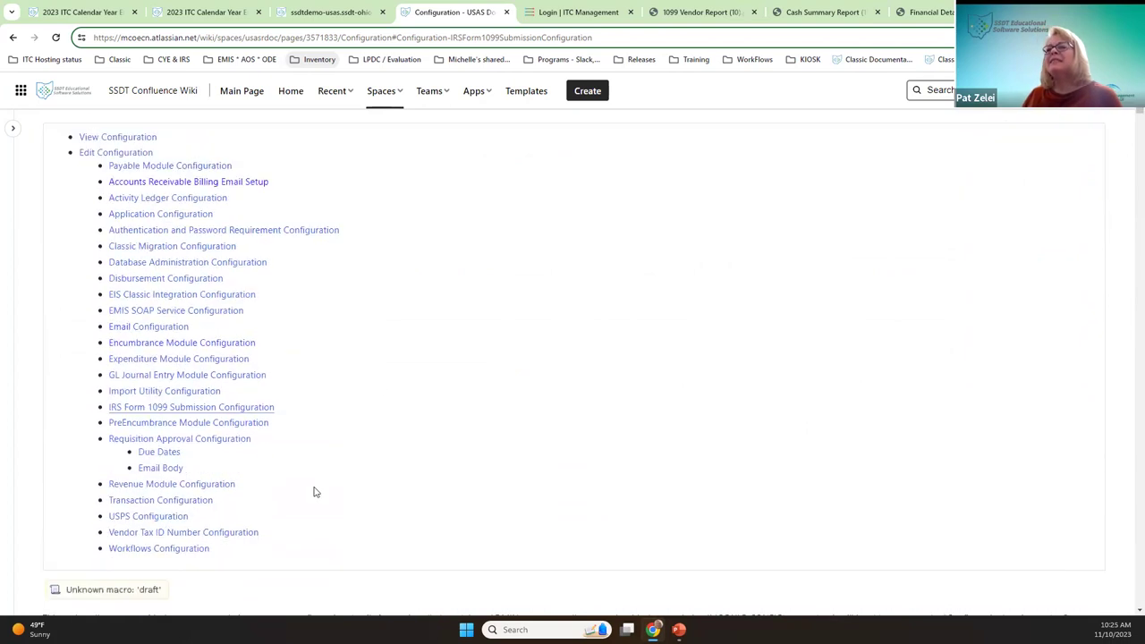
click(151, 408)
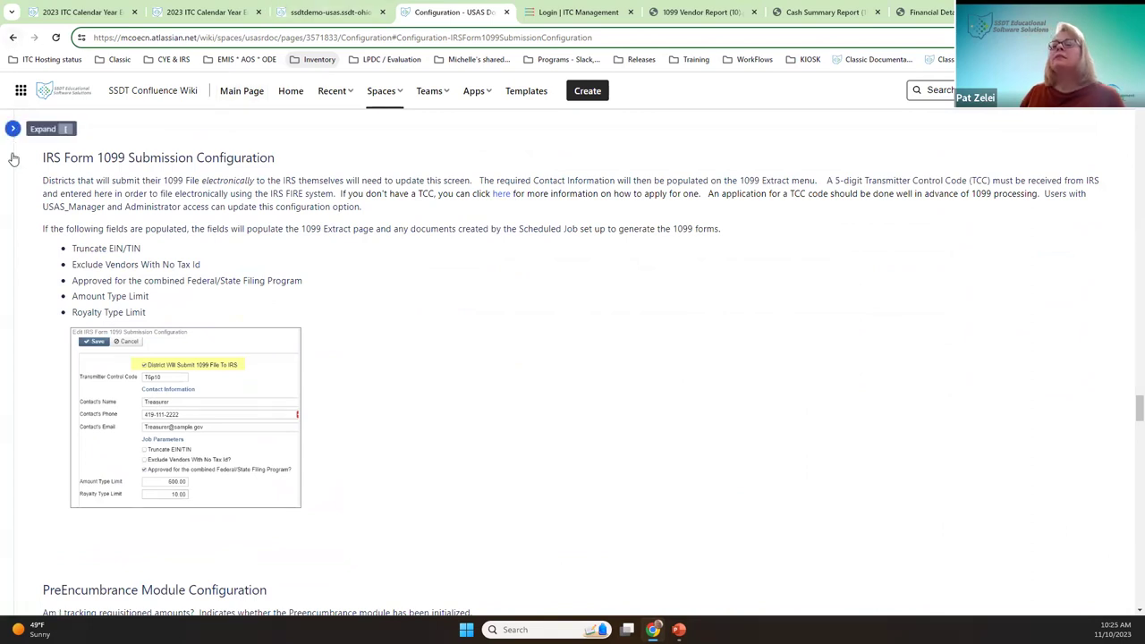
Step: Expand the documentation page tree and open the 1099 Extracts page from the Periodic section
key([)
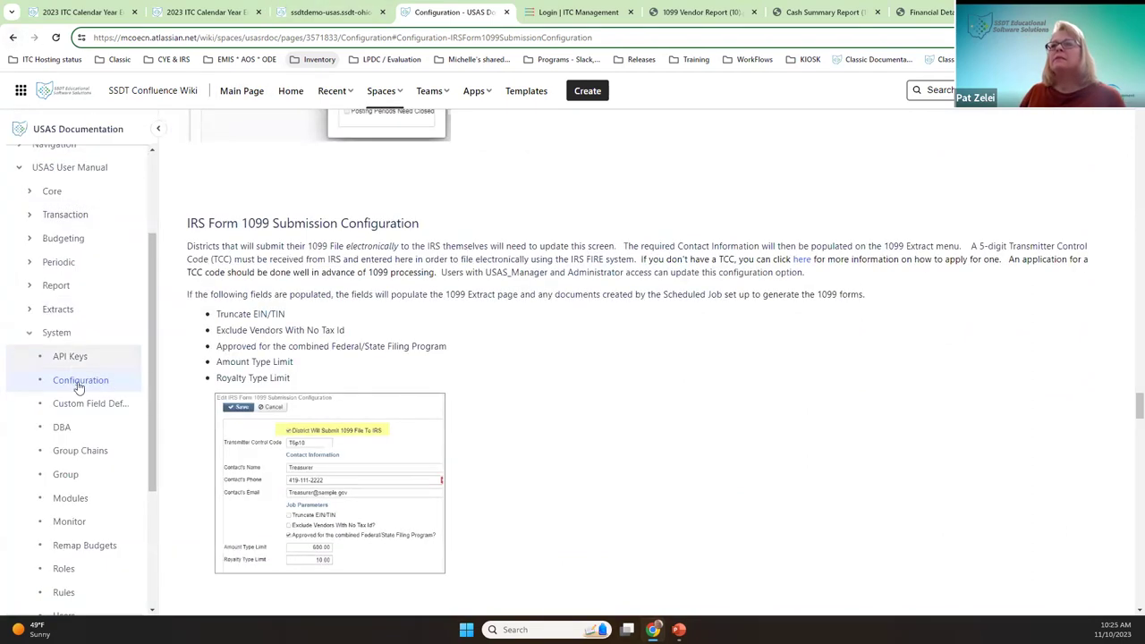
click(59, 261)
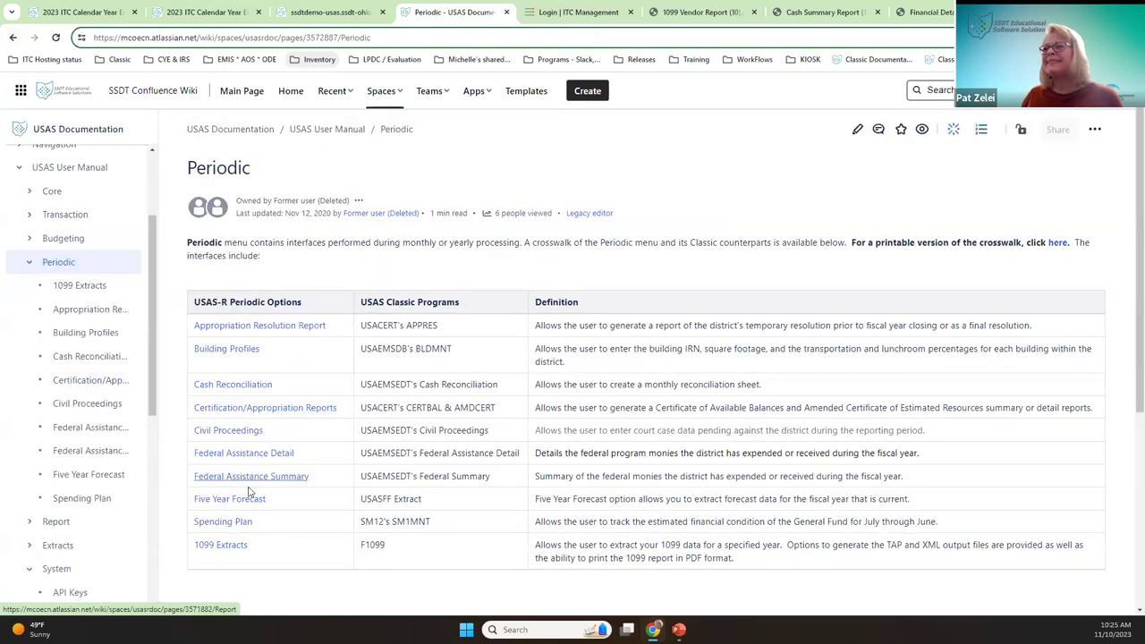
click(224, 549)
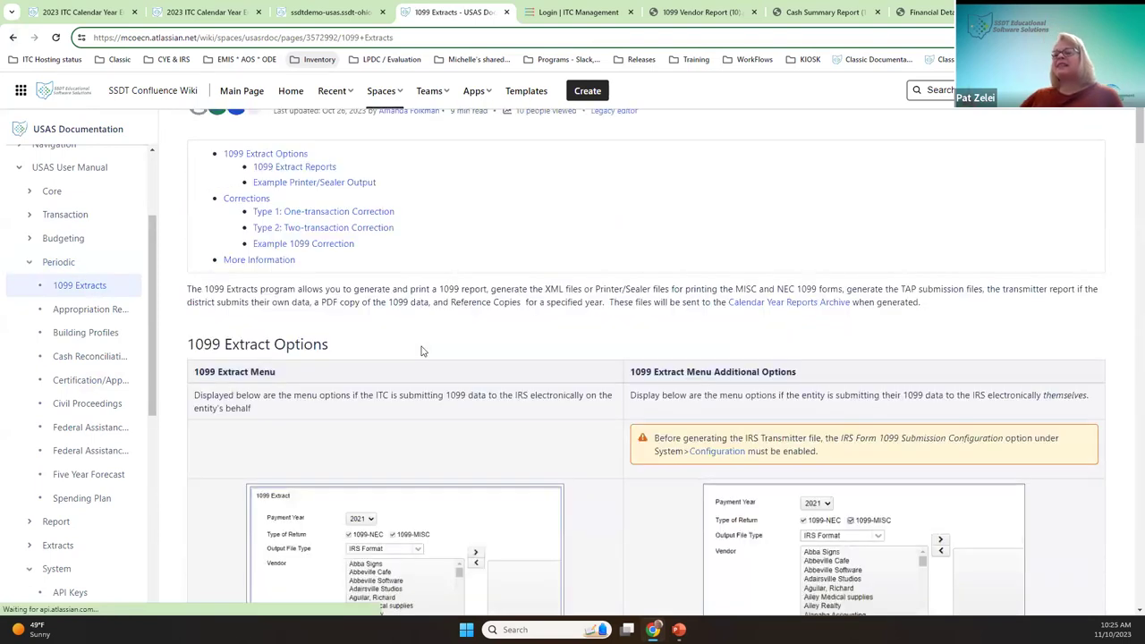
Step: Collapse the page tree and review the 1099 Extract menu fields for ITC submission beside those for entity self-submission
scroll(397, 326, down, 3)
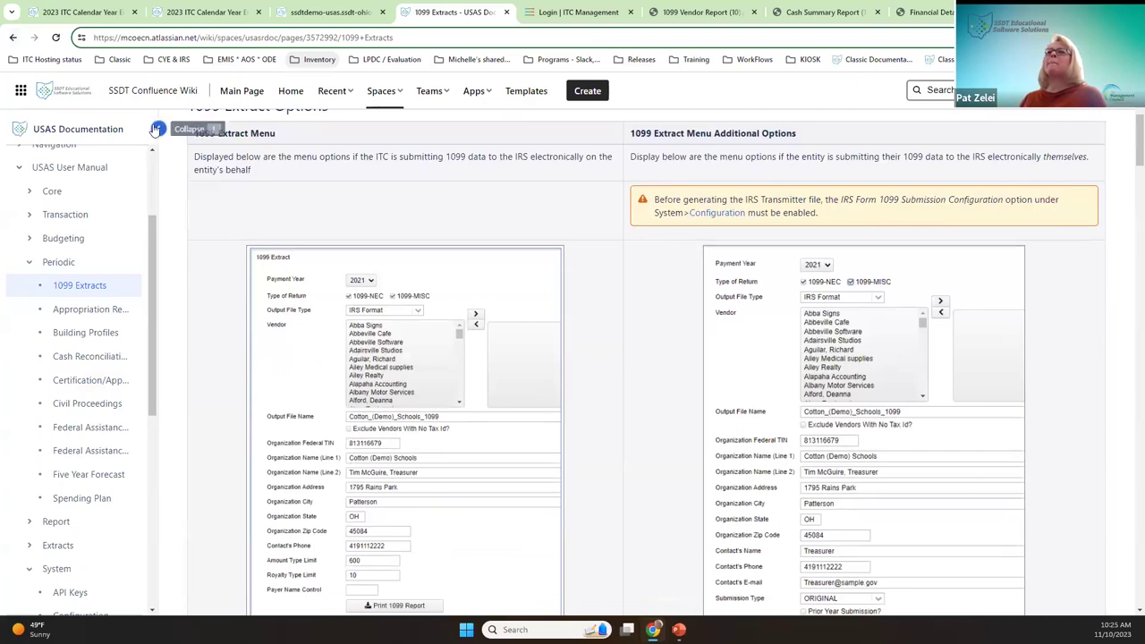
key(bracketleft)
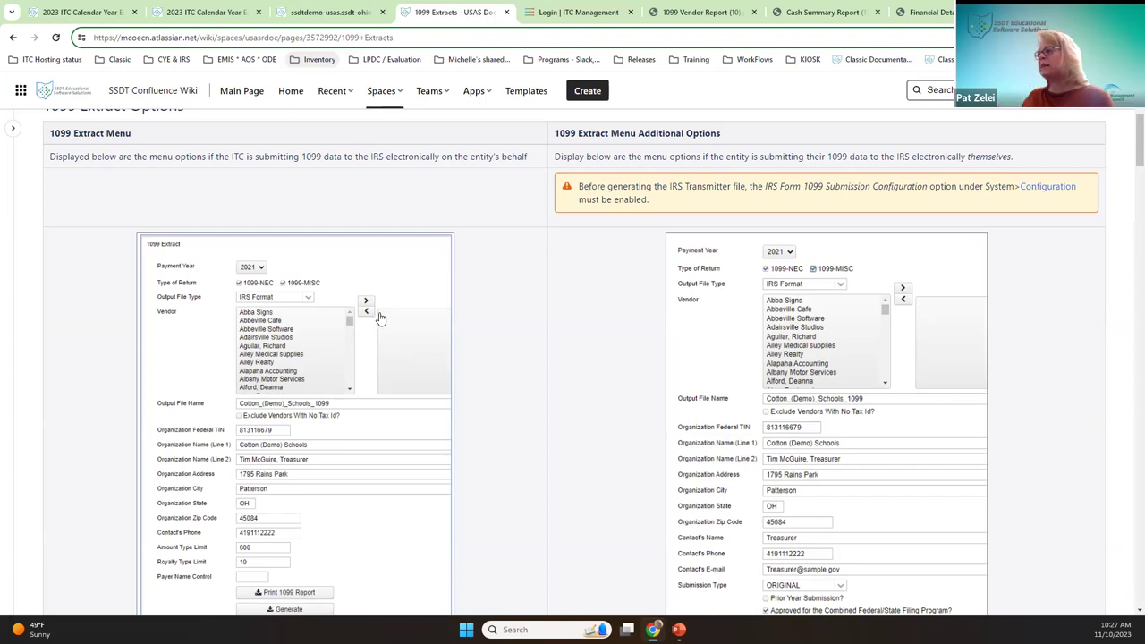
scroll(242, 420, down, 1)
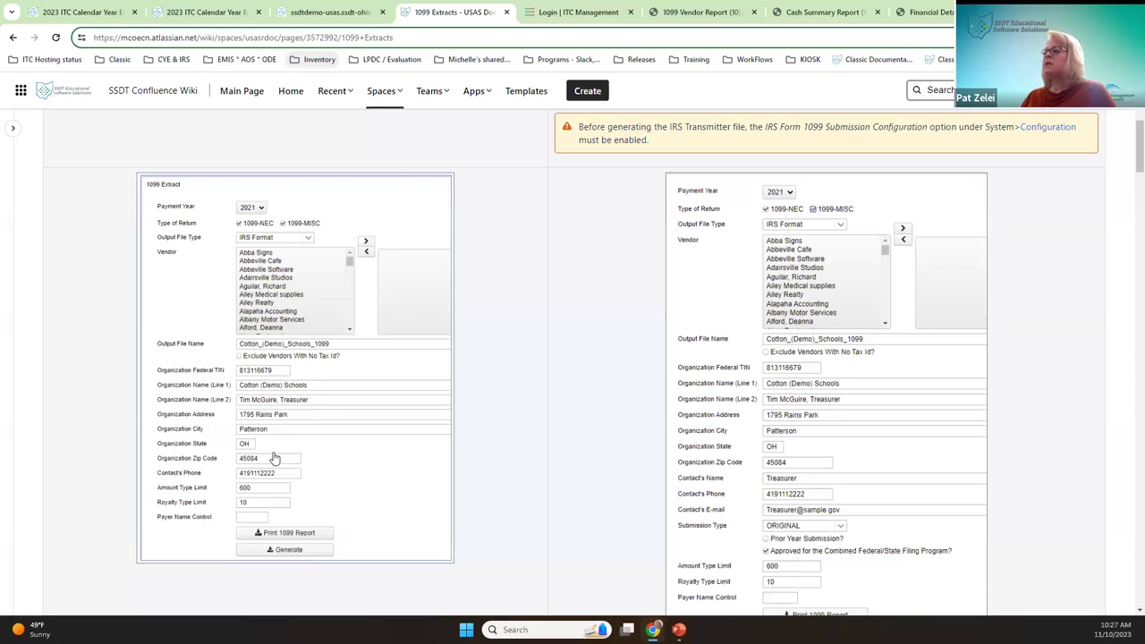
scroll(272, 456, down, 1)
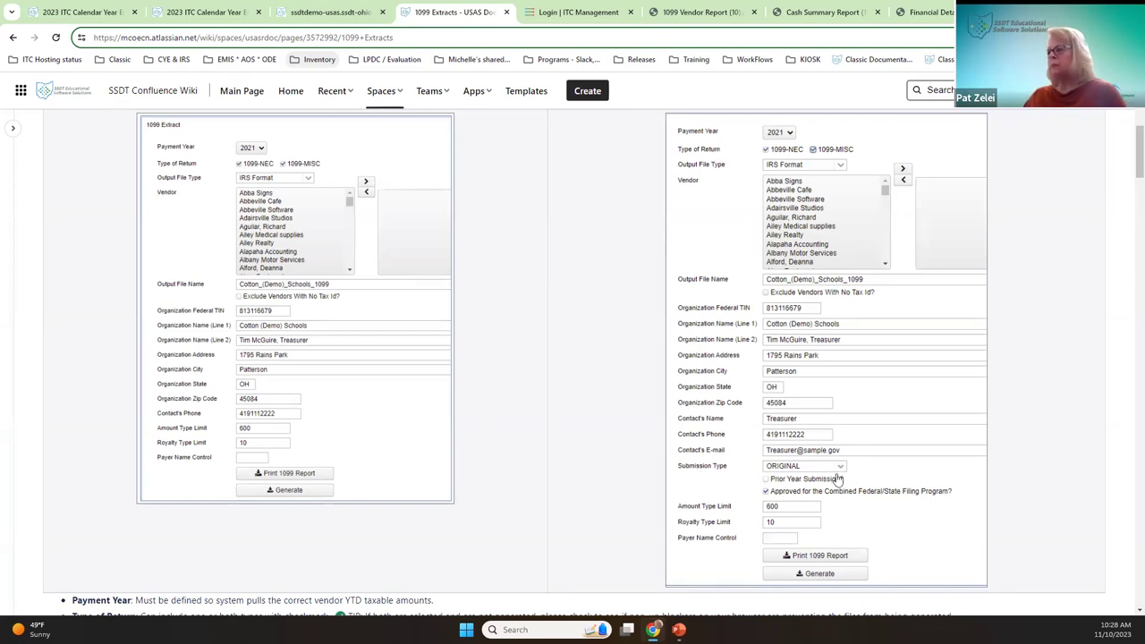
scroll(850, 430, down, 2)
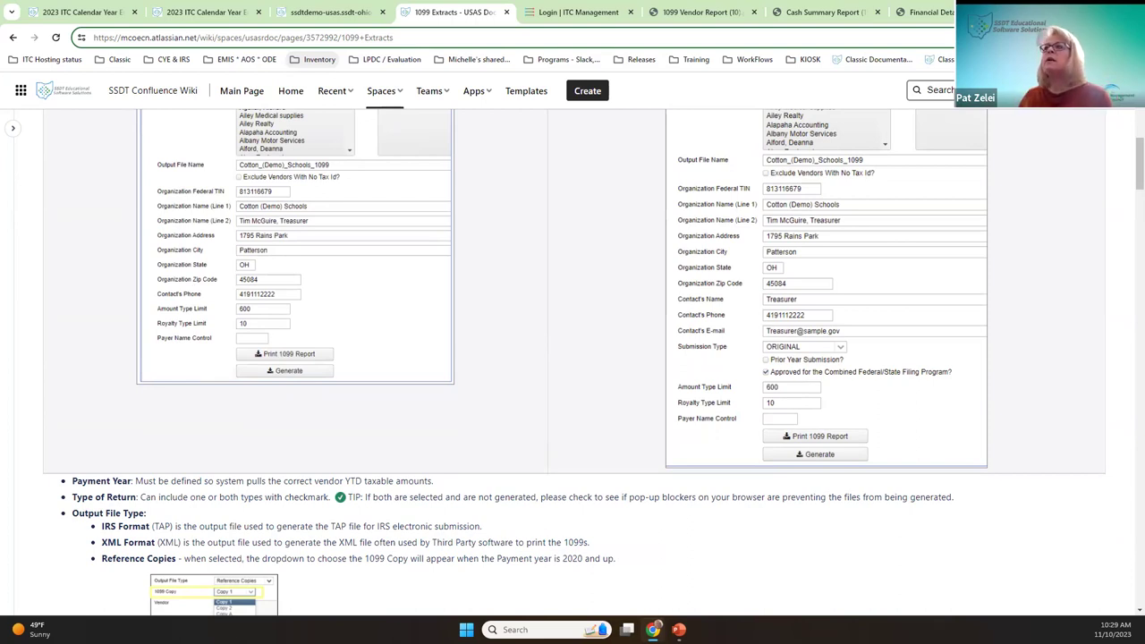
scroll(381, 320, up, 4)
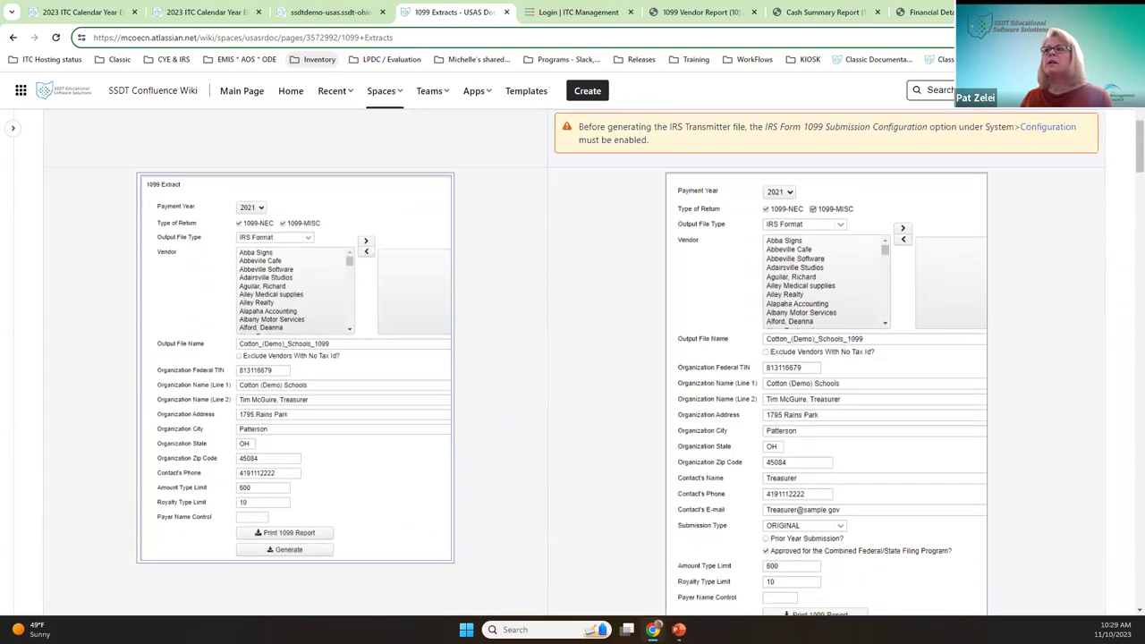